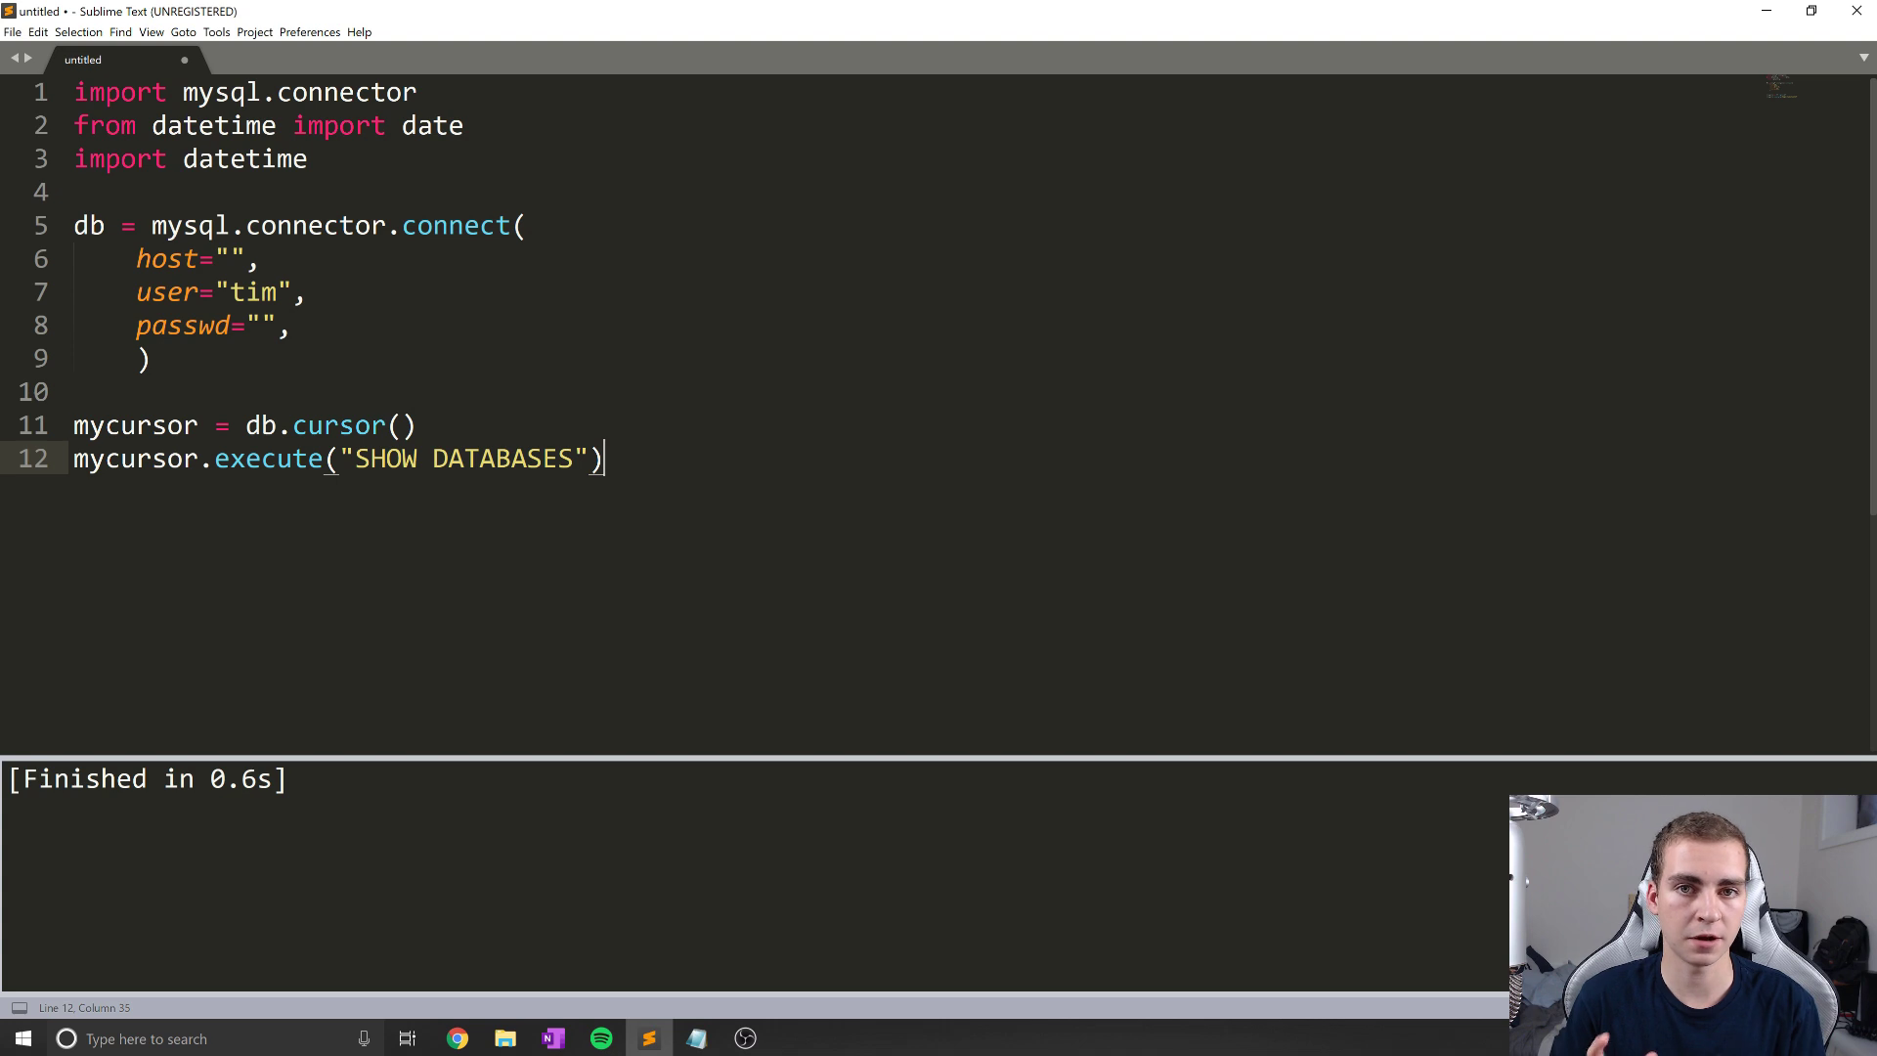
Step: Deselect the MySQL connection script and minimize Sublime Text to reveal the Chrome promo page
left_click_drag(604, 458, 73, 91)
left_click(321, 291)
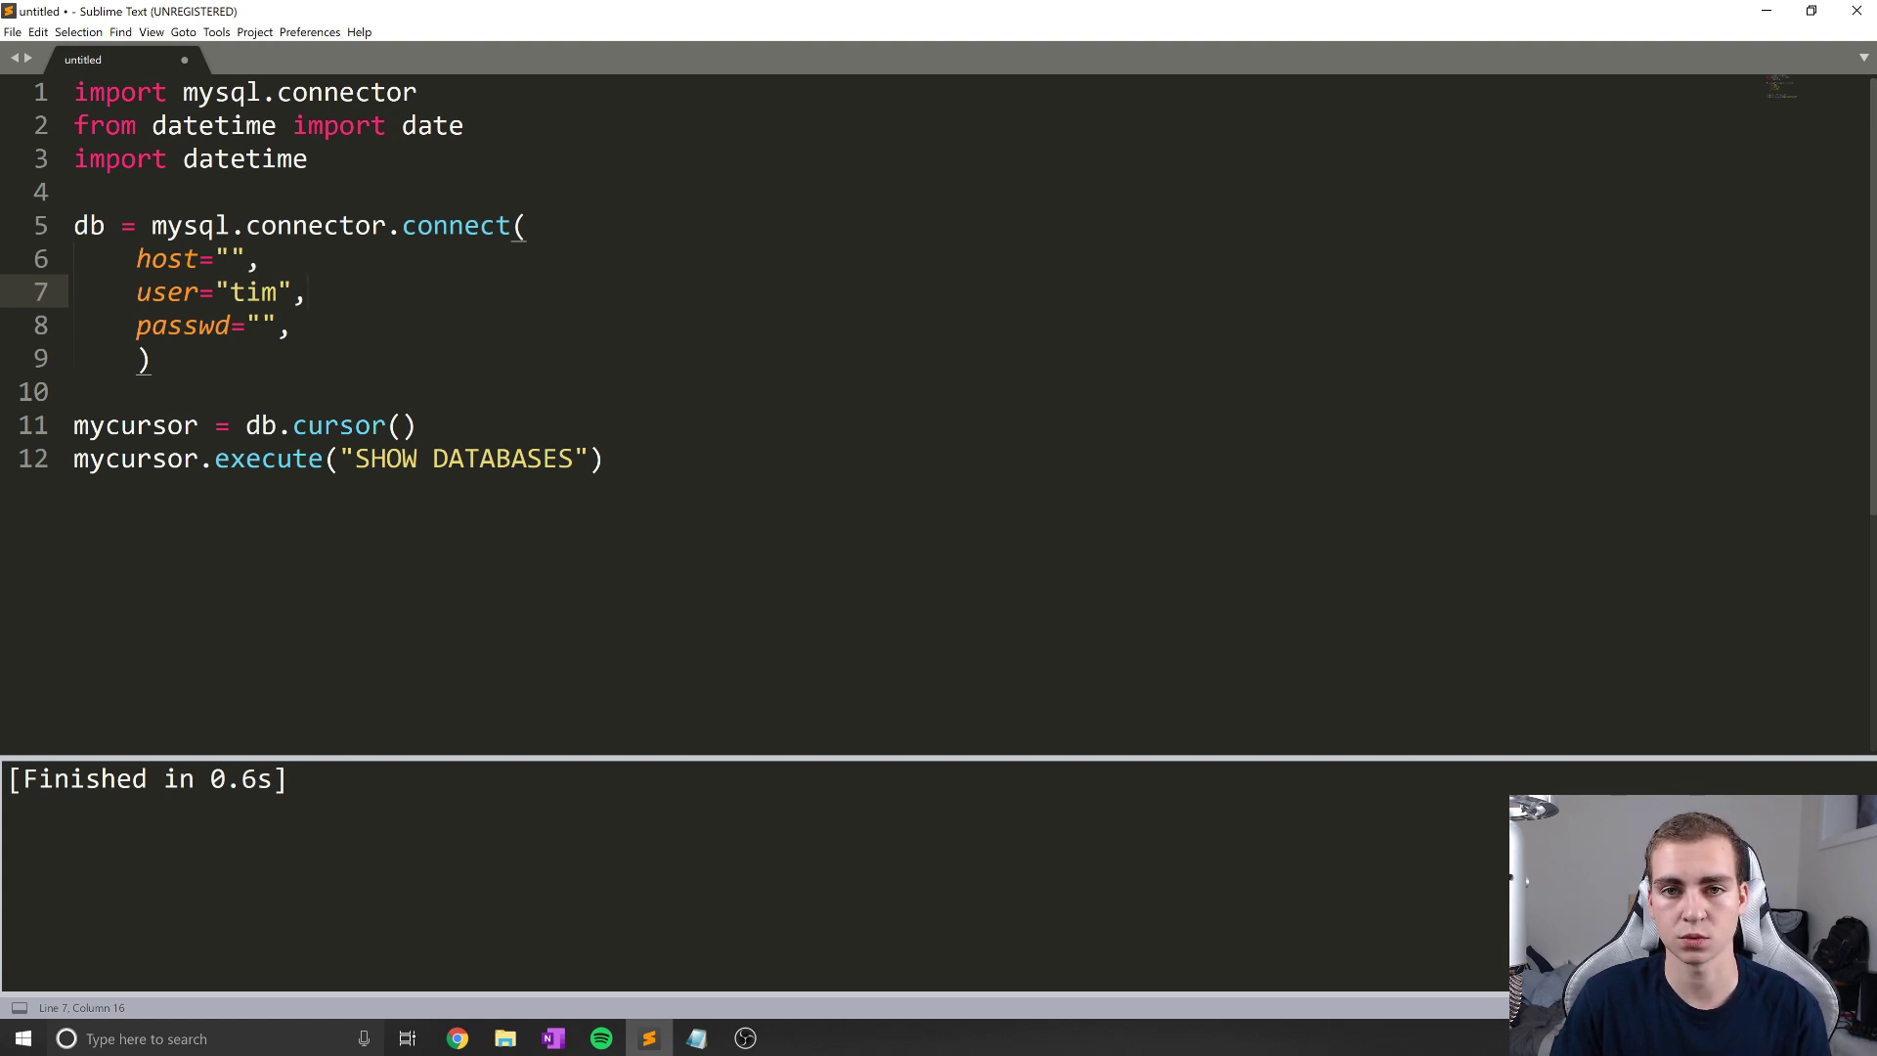
left_click_drag(892, 22, 1637, 279)
left_click(1661, 262)
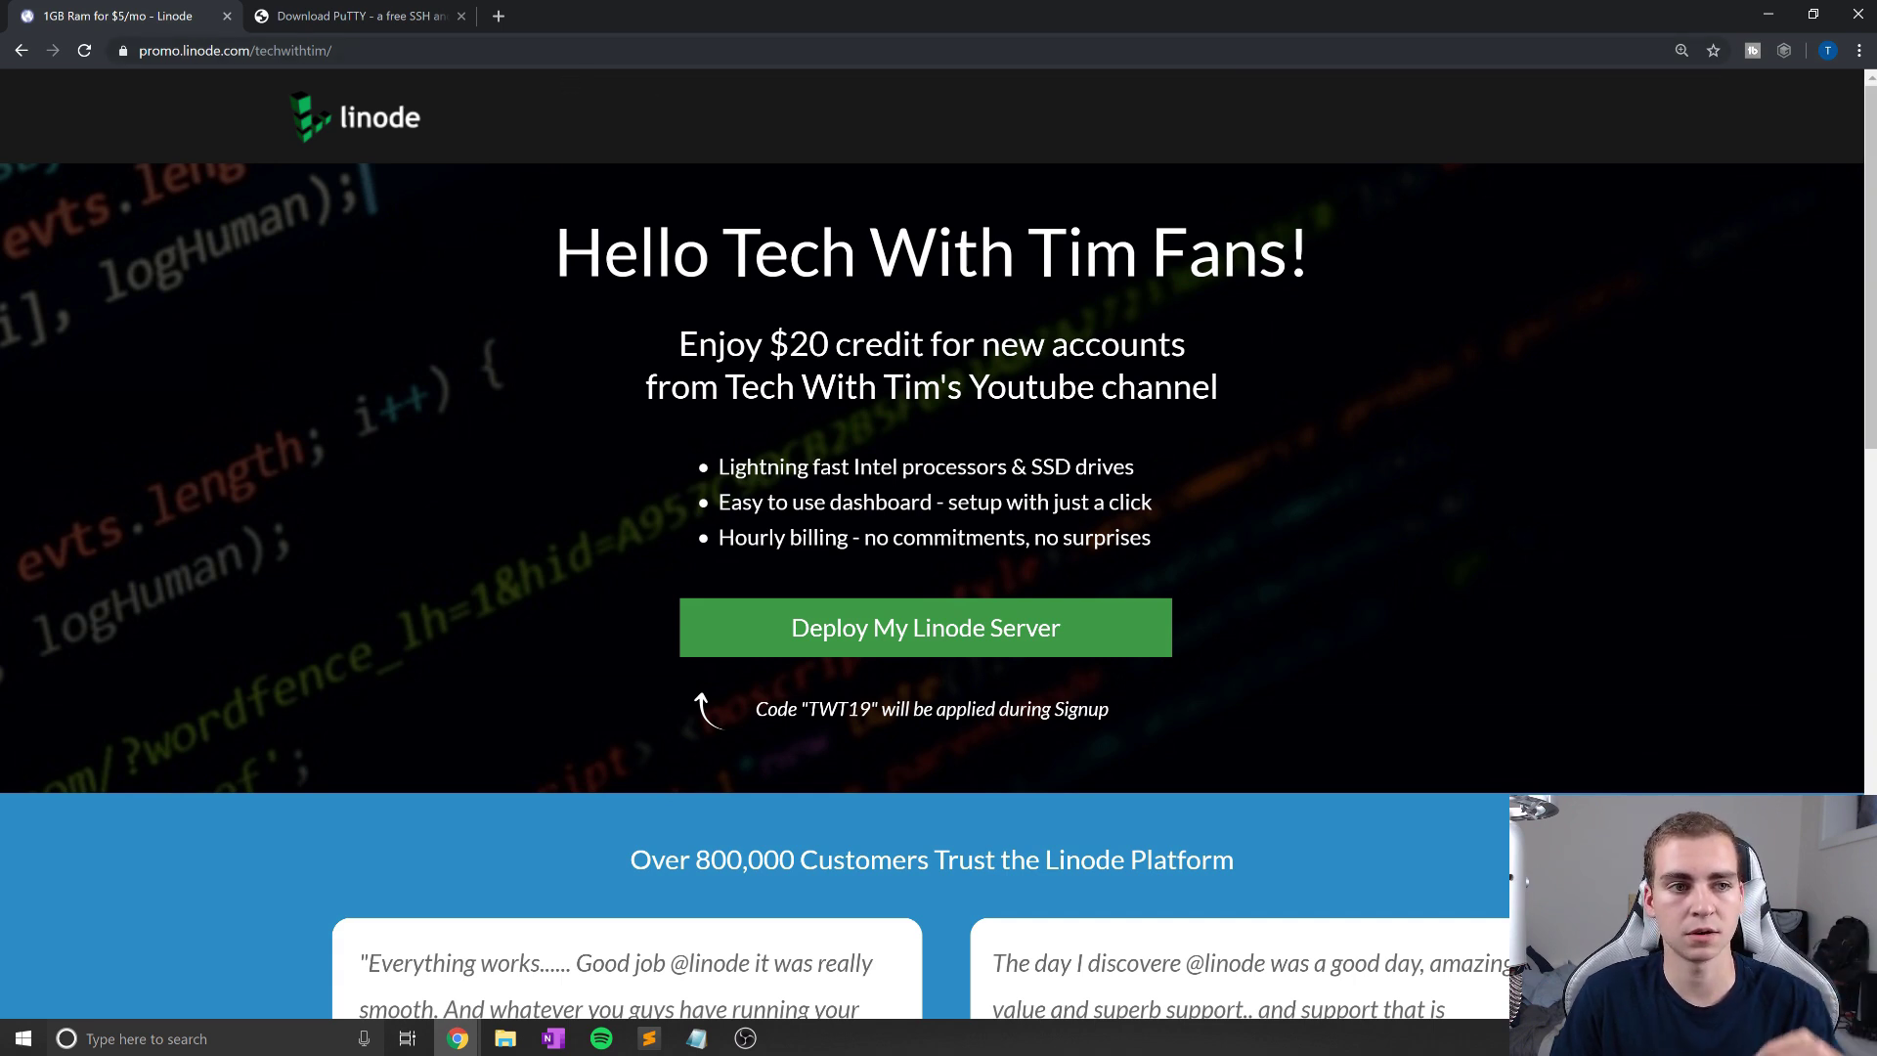
Step: Highlight the TWT19 promo code and deploy a Linode server from the $20 credit offer
left_click(647, 50)
left_click(647, 49)
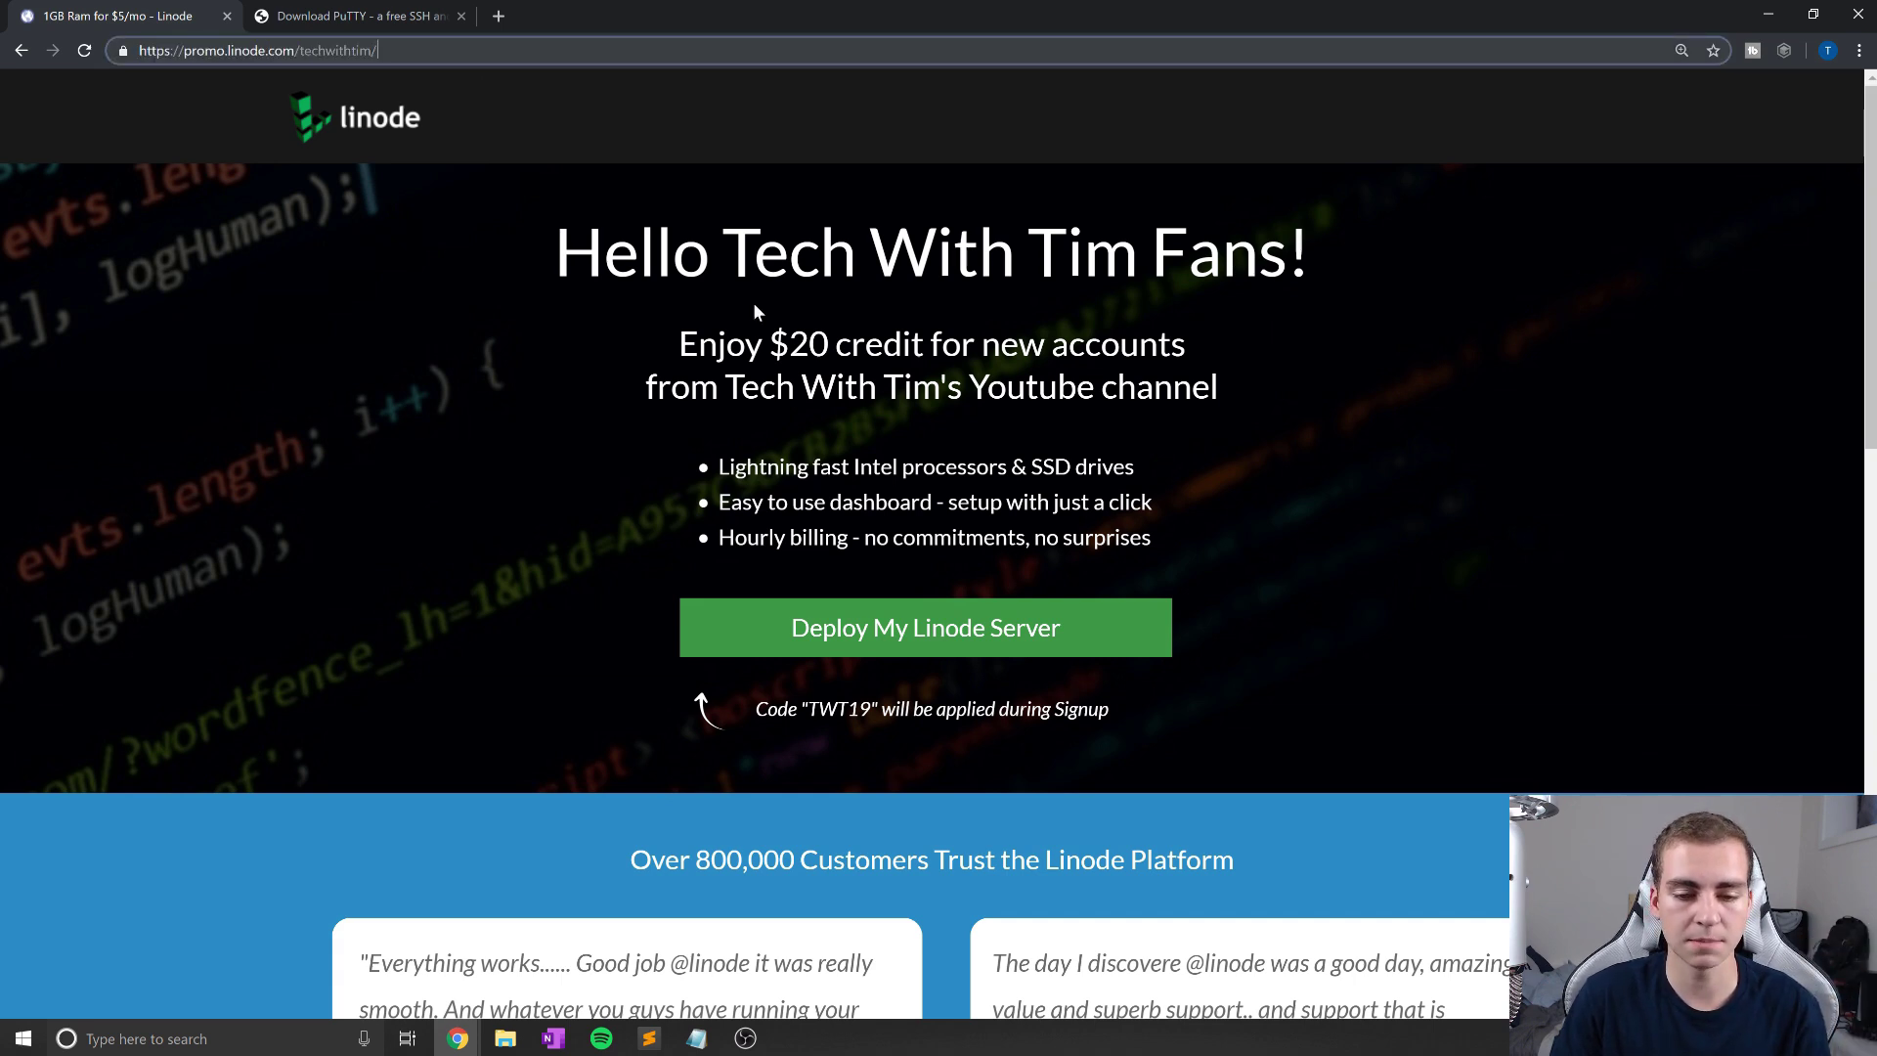
scroll(819, 633, "down", 1)
left_click(819, 633)
left_click_drag(818, 614, 877, 614)
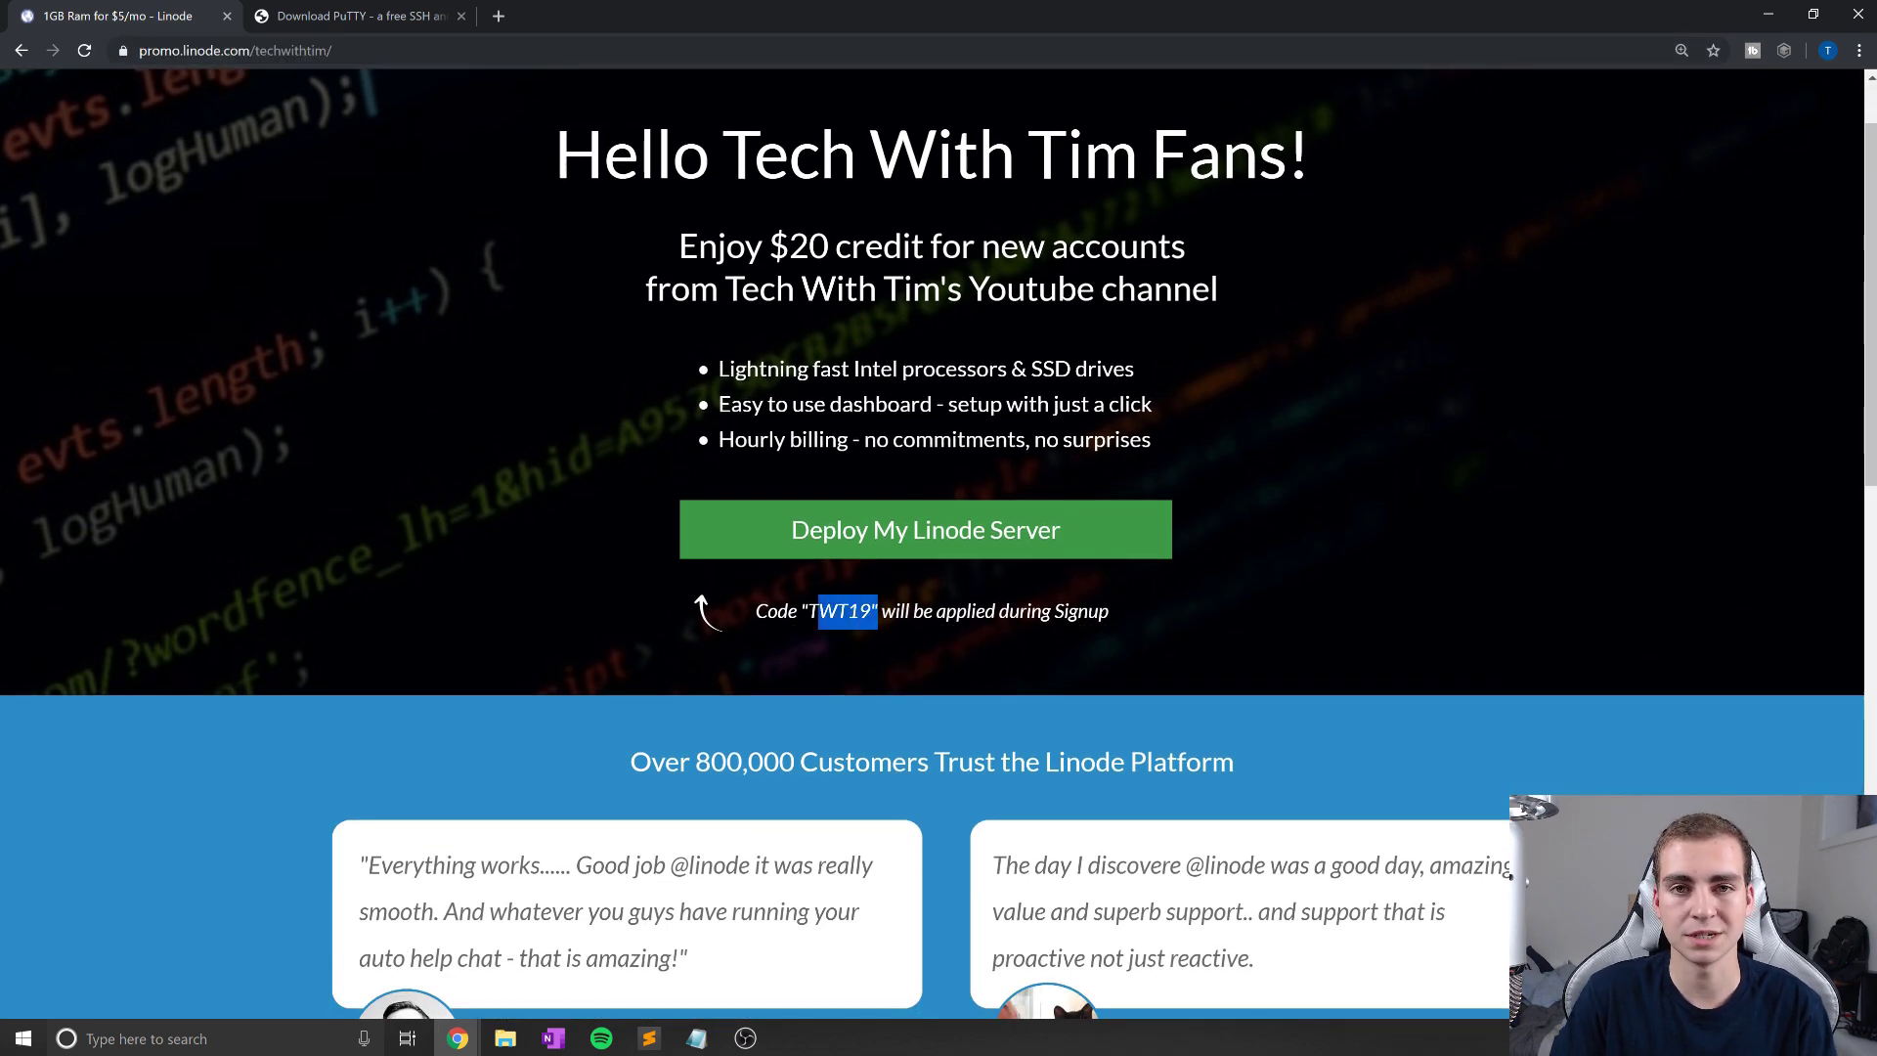
scroll(877, 625, "up", 1)
left_click(929, 641)
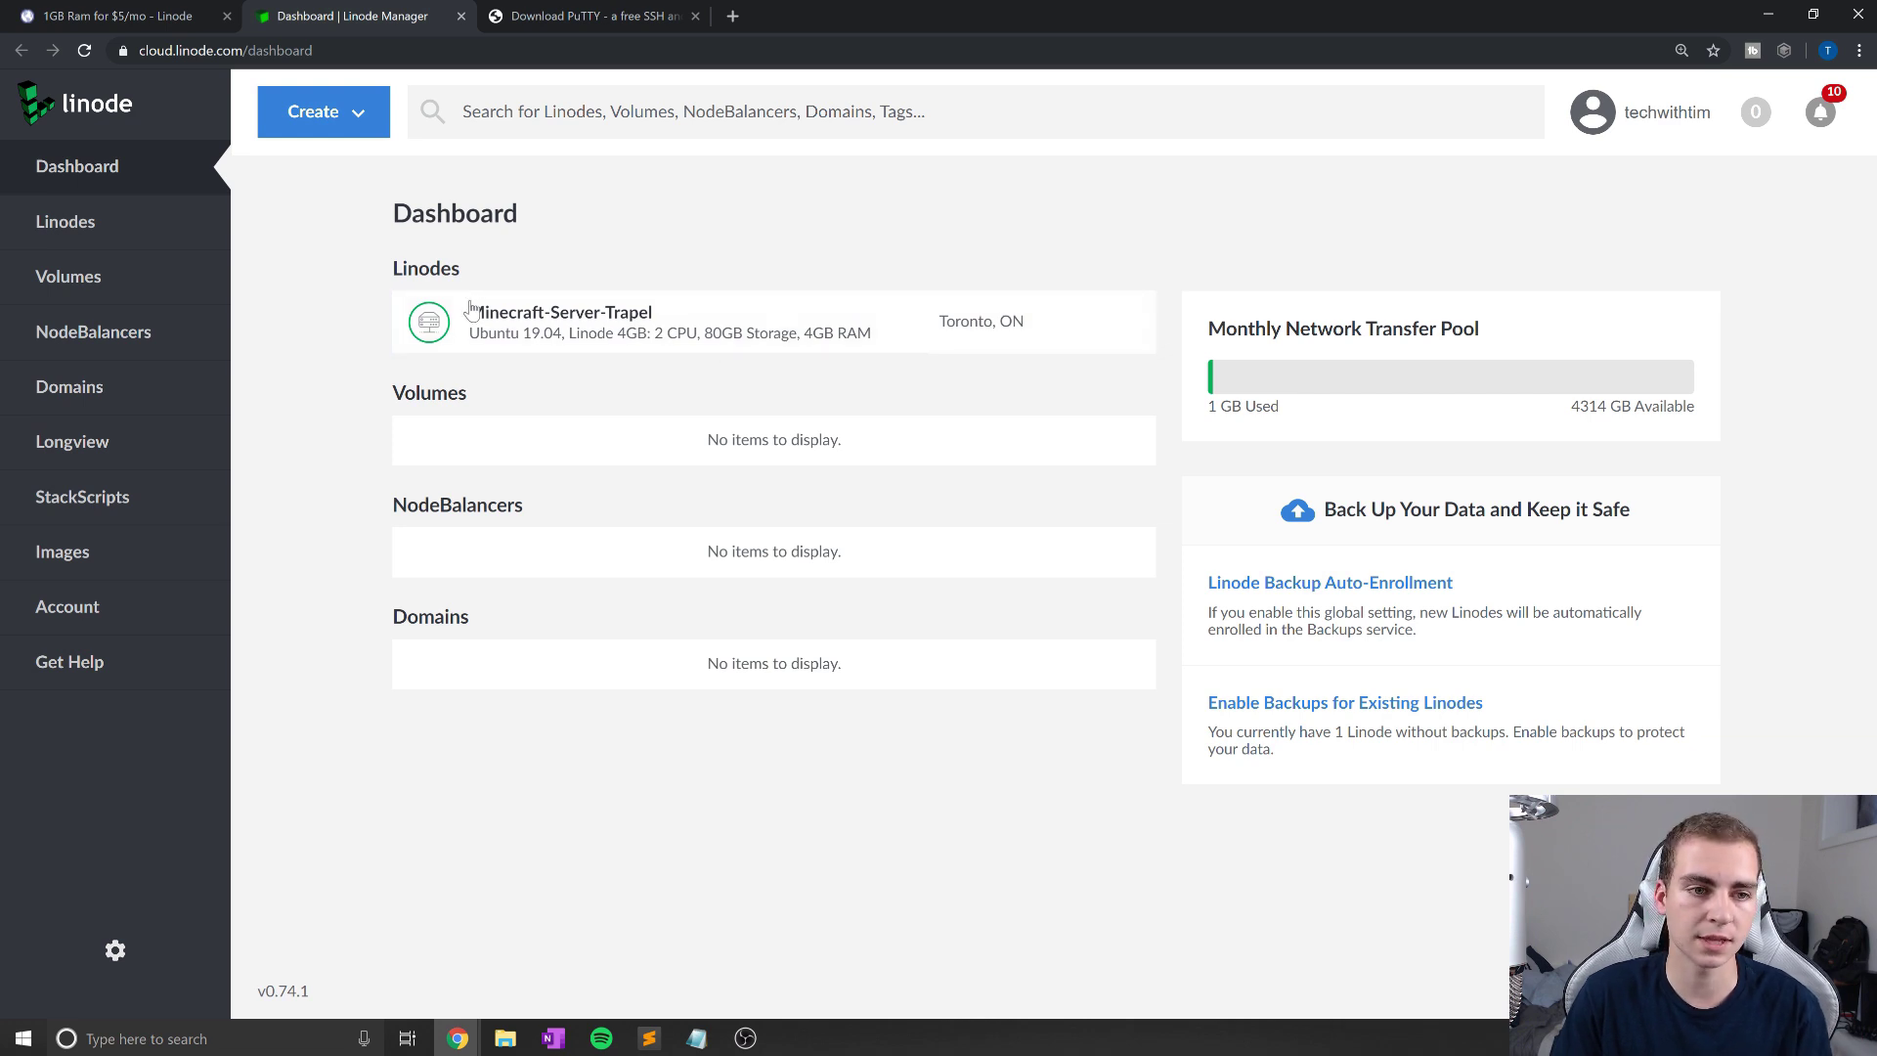
Step: Start a new Linode via Create > Linode and pick Ubuntu 19.04 as the image
left_click(377, 132)
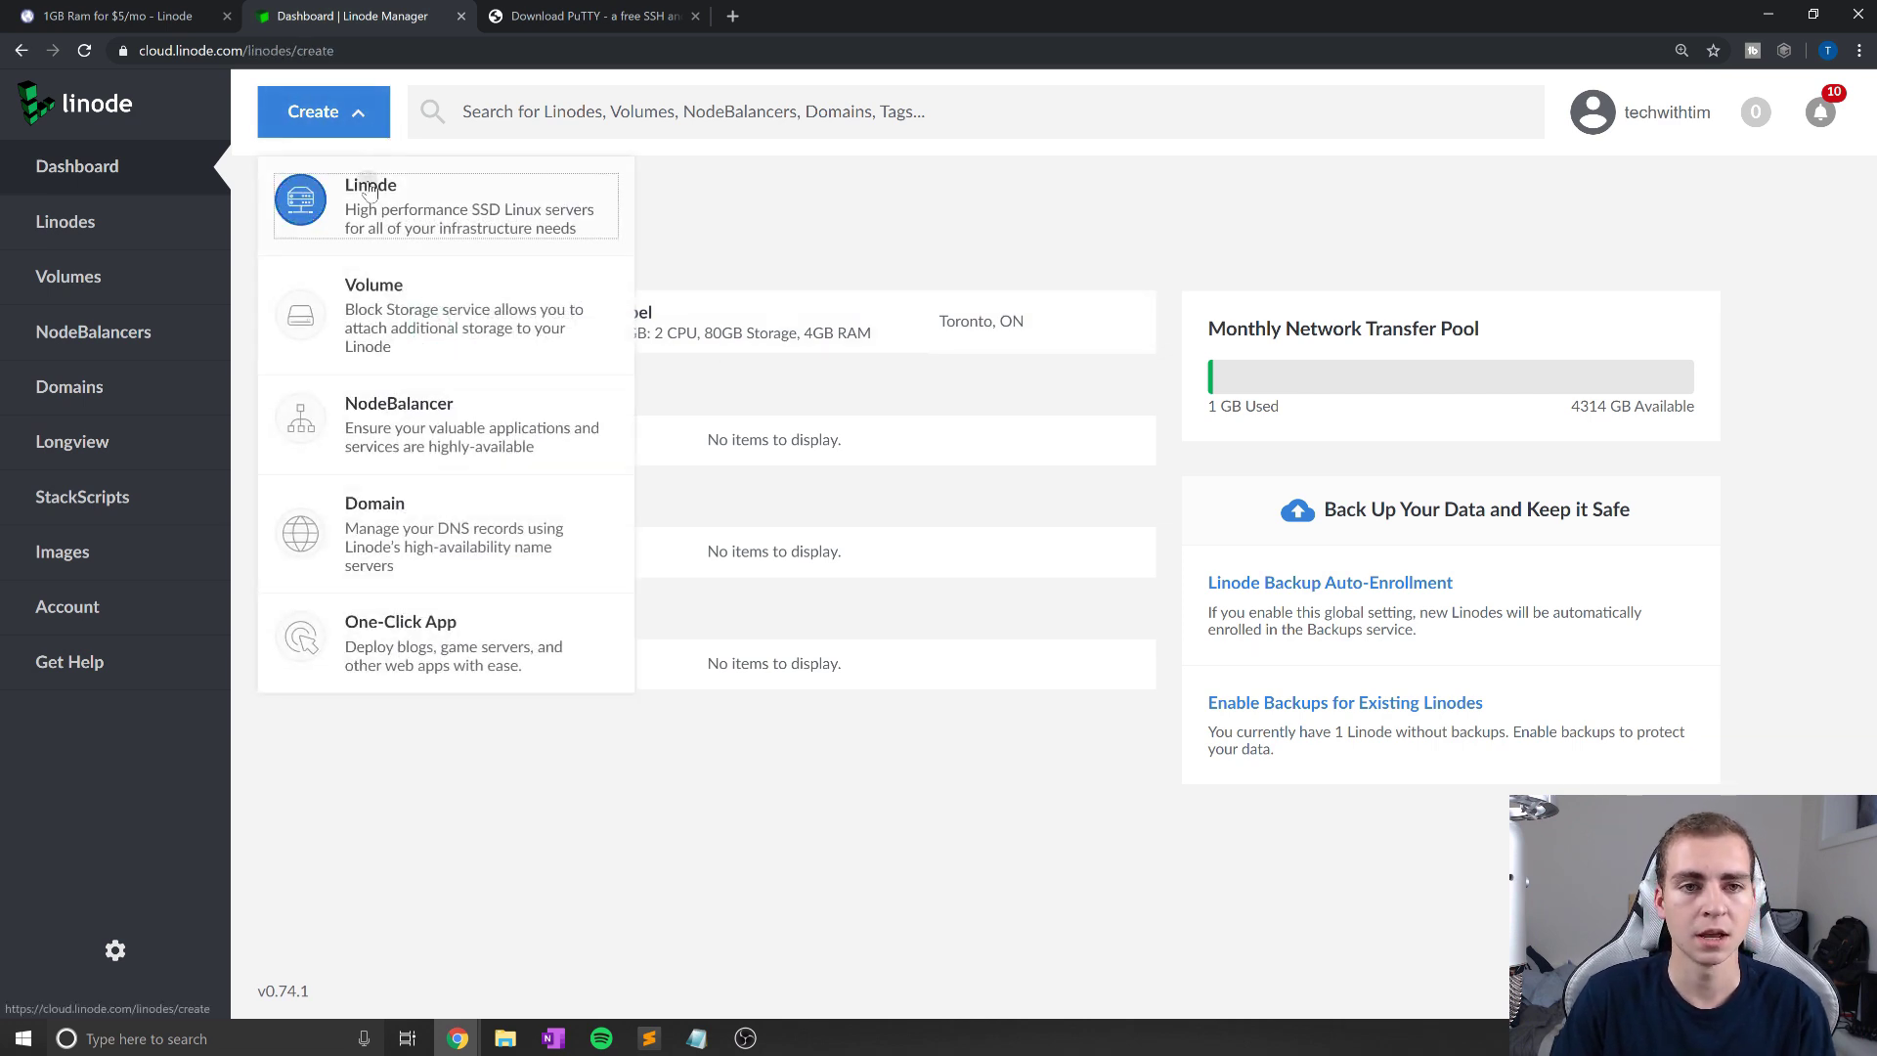
left_click(624, 248)
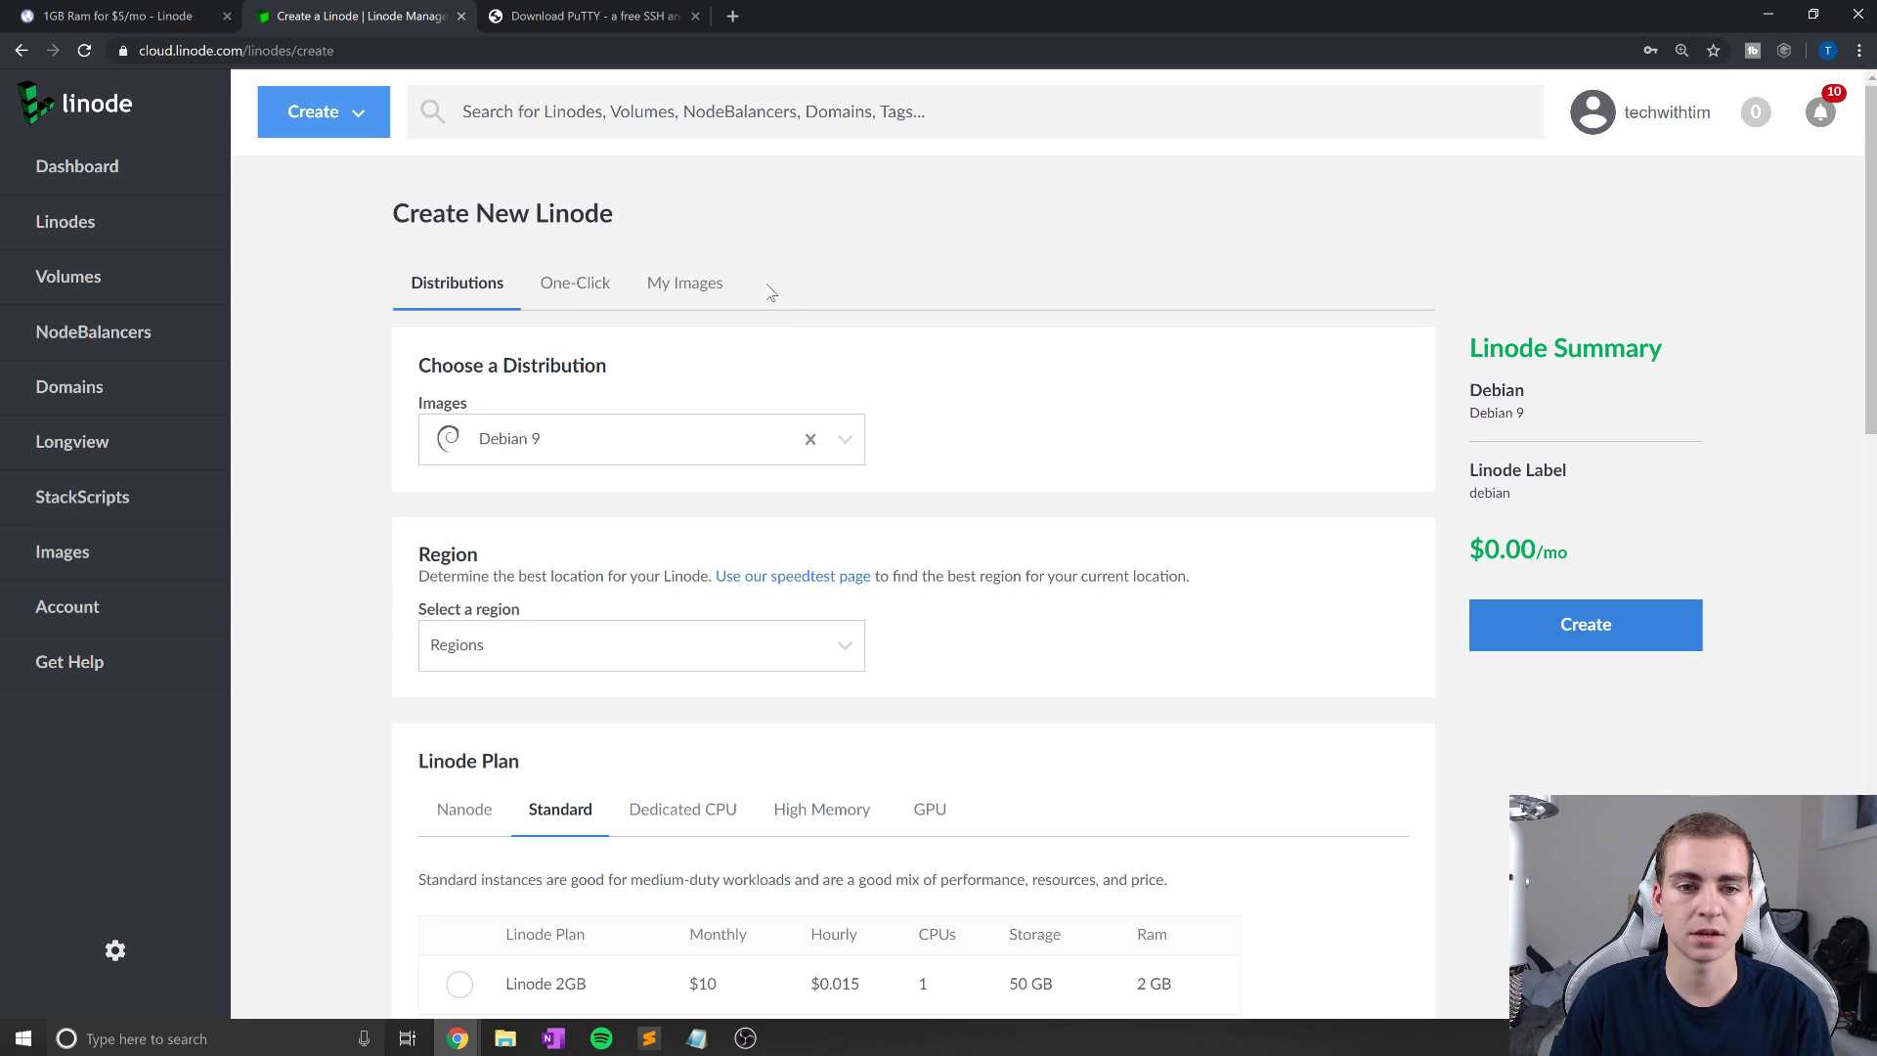
scroll(766, 293, "down", 1)
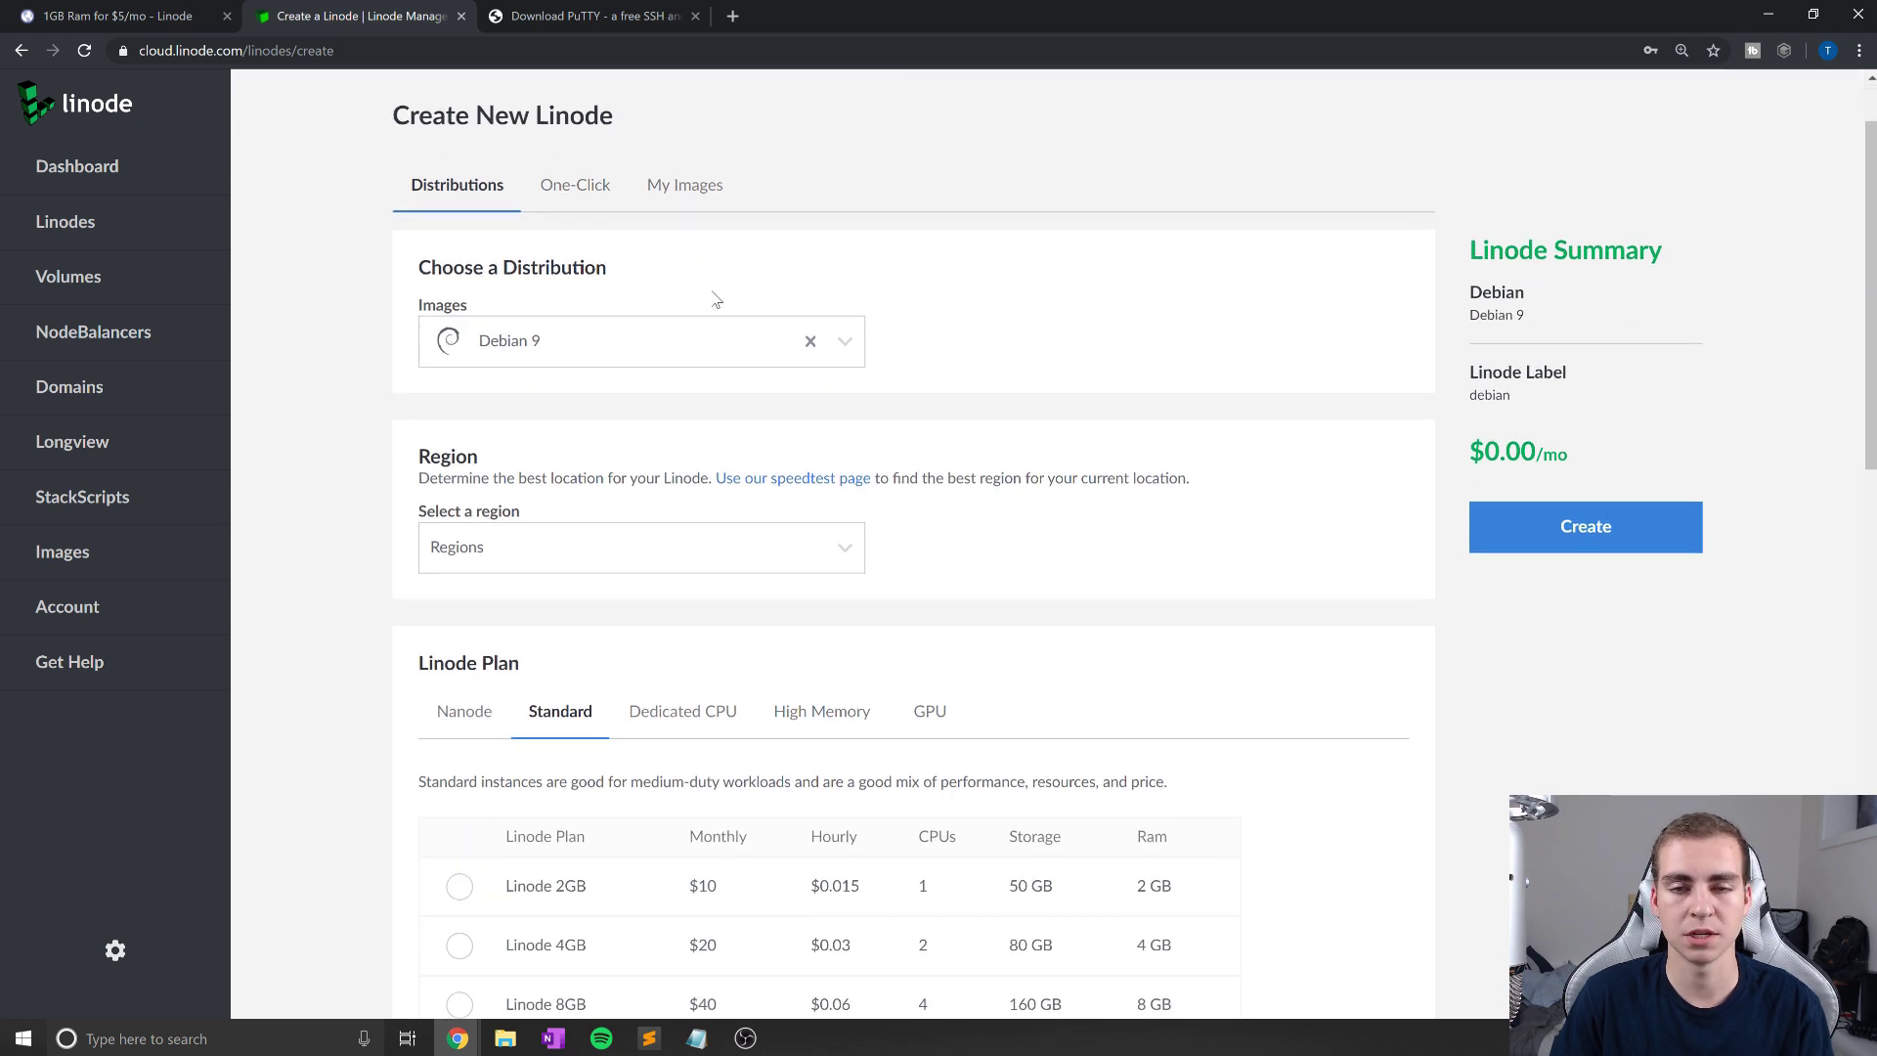
left_click(687, 349)
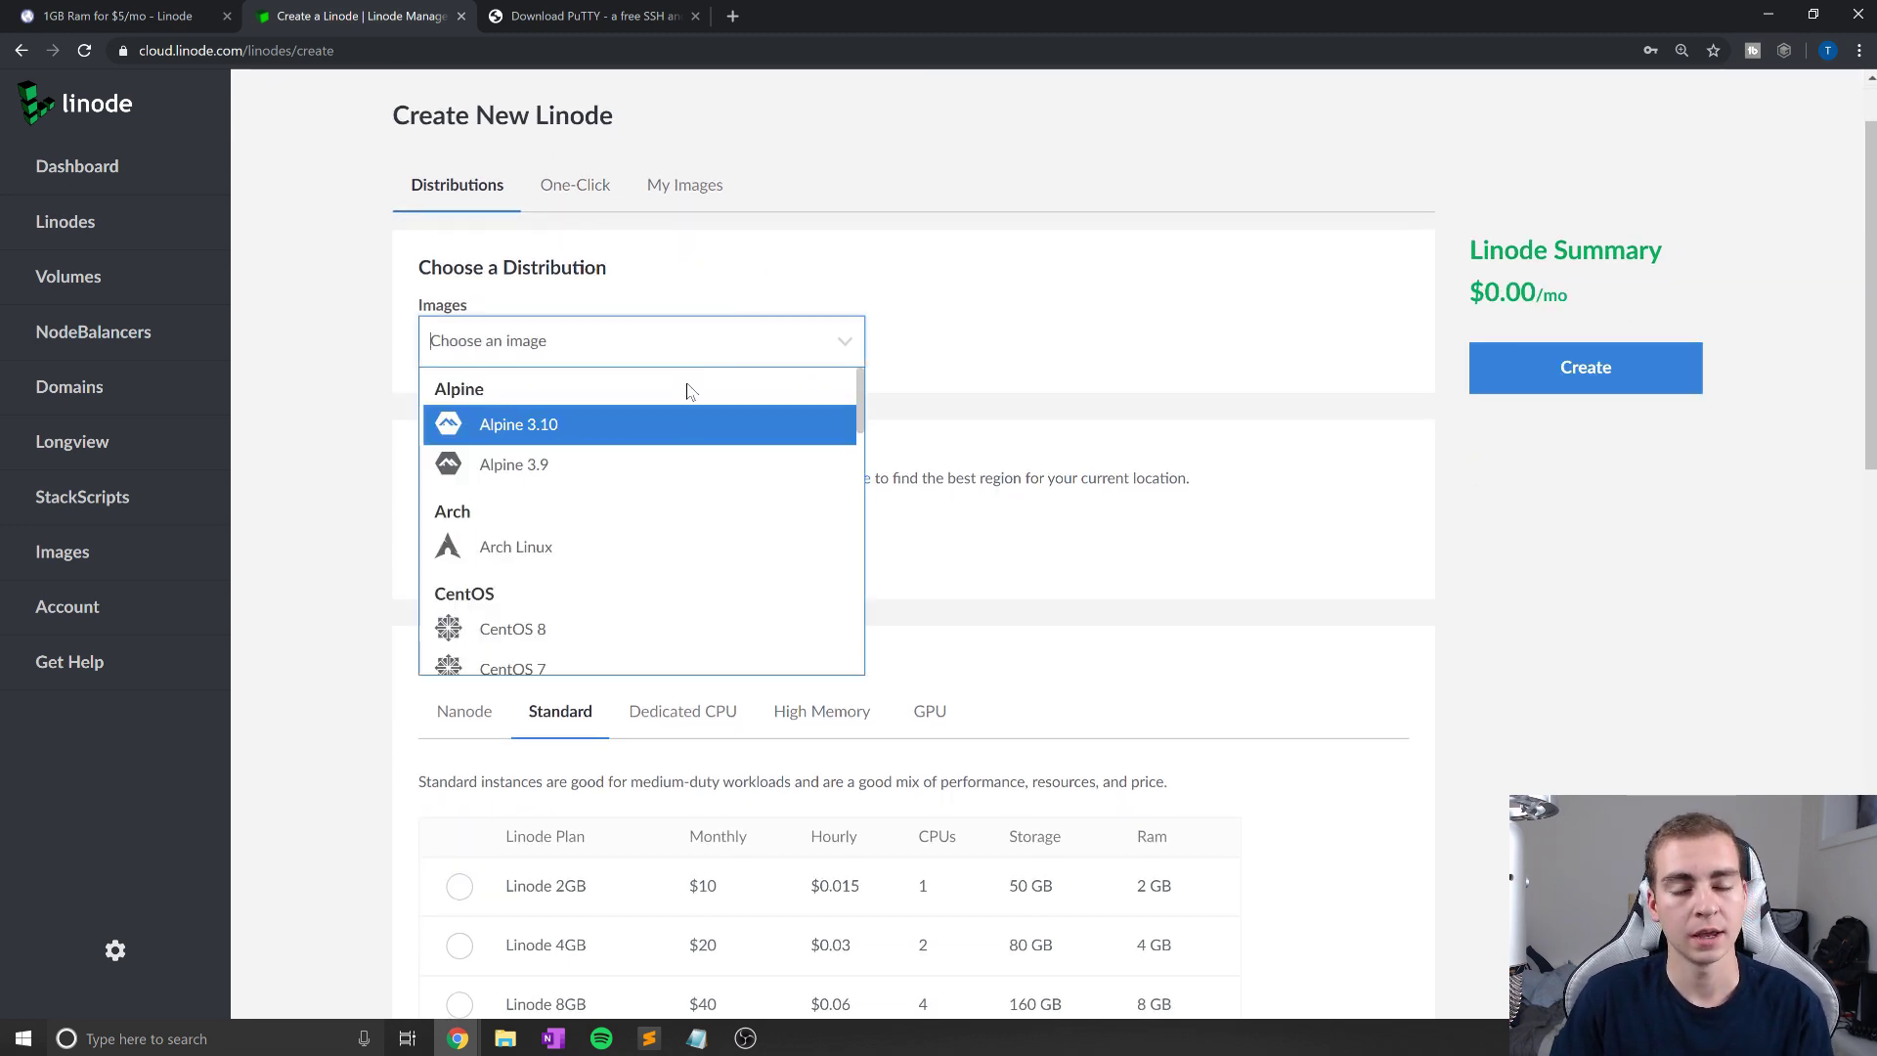
scroll(684, 436, "down", 4)
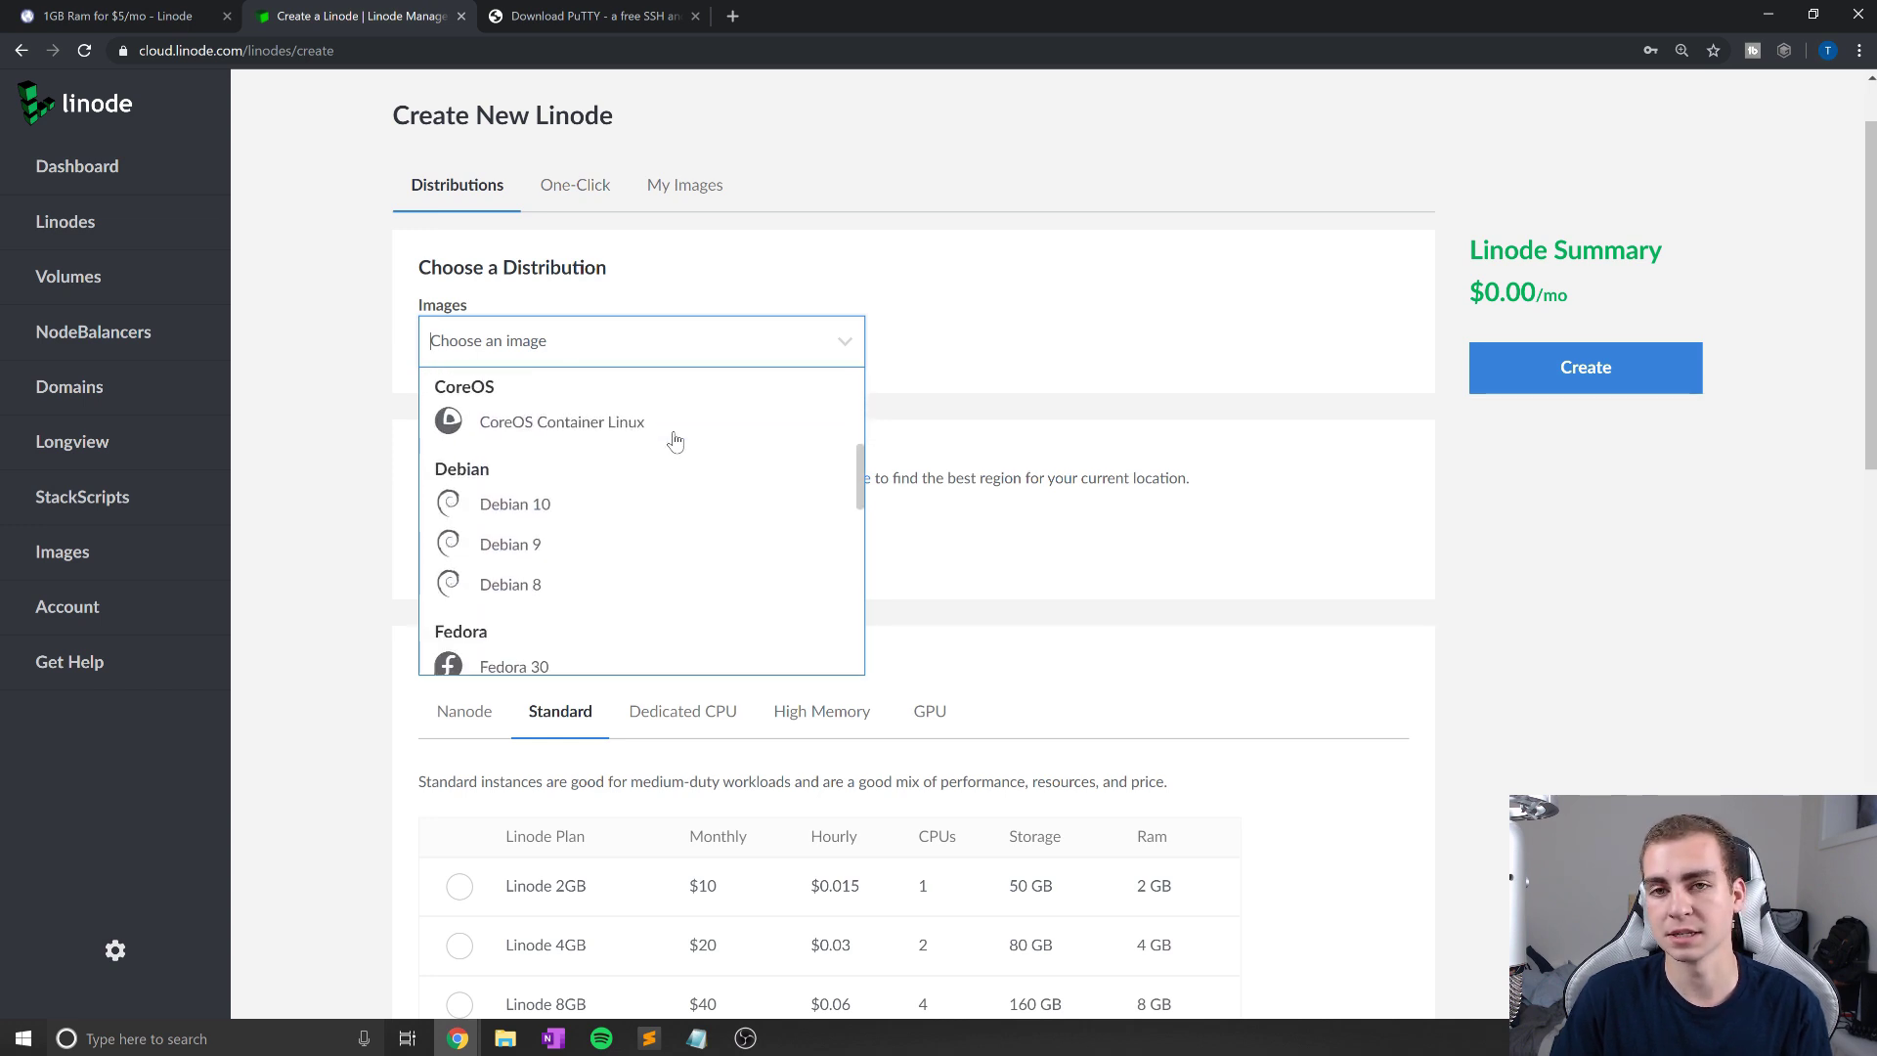
scroll(670, 486, "down", 1)
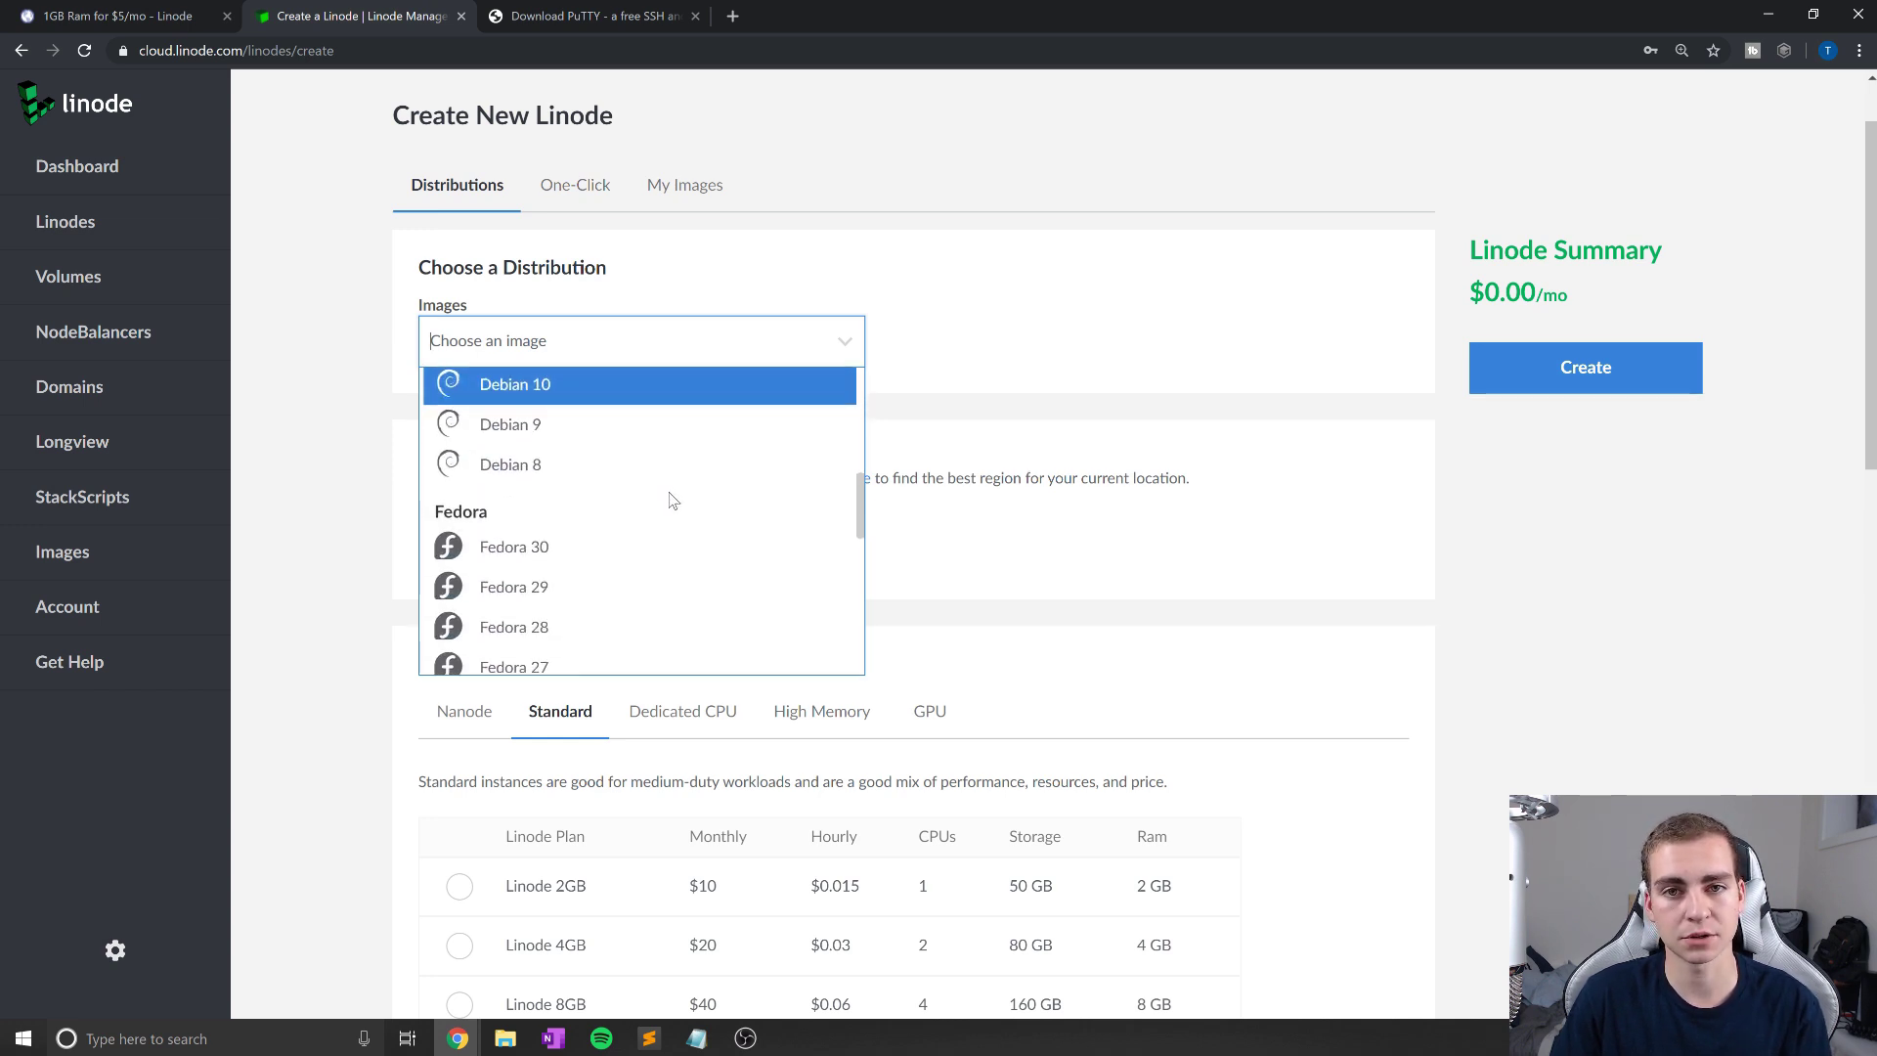
scroll(670, 500, "down", 4)
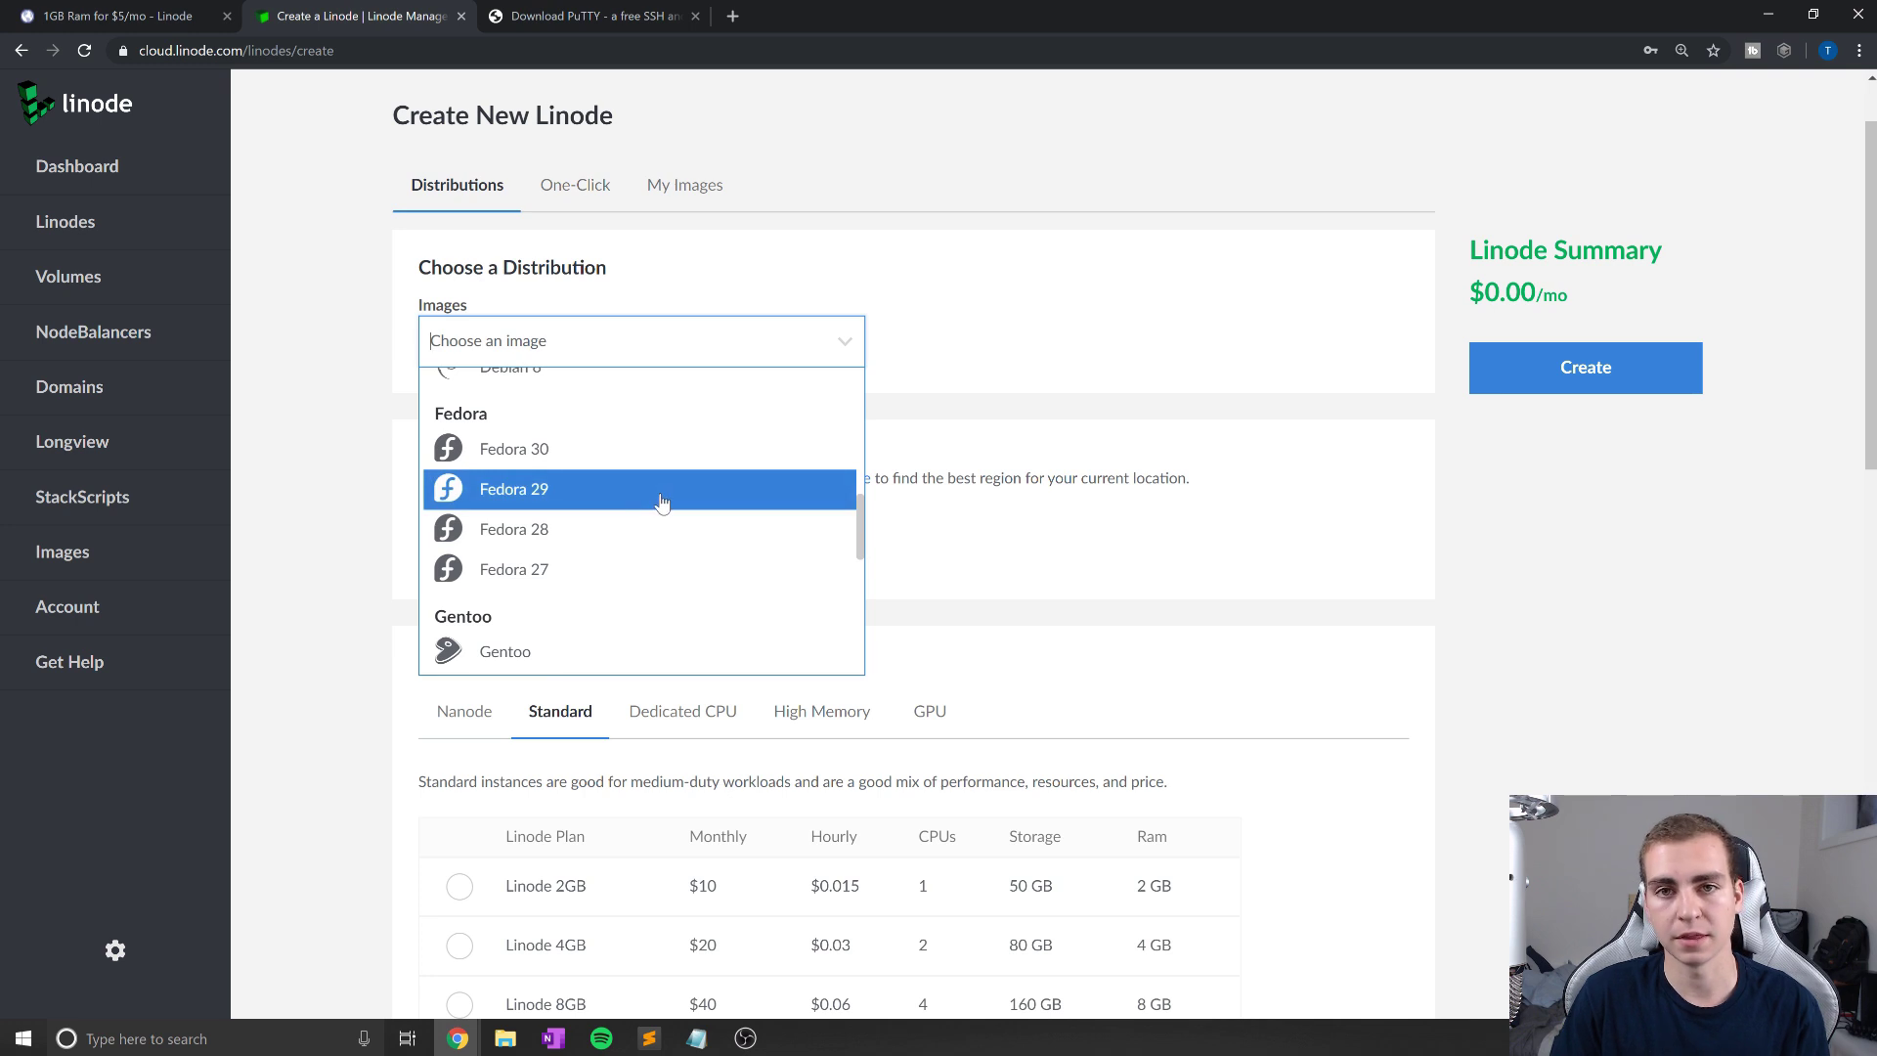
scroll(635, 481, "down", 1)
left_click(622, 473)
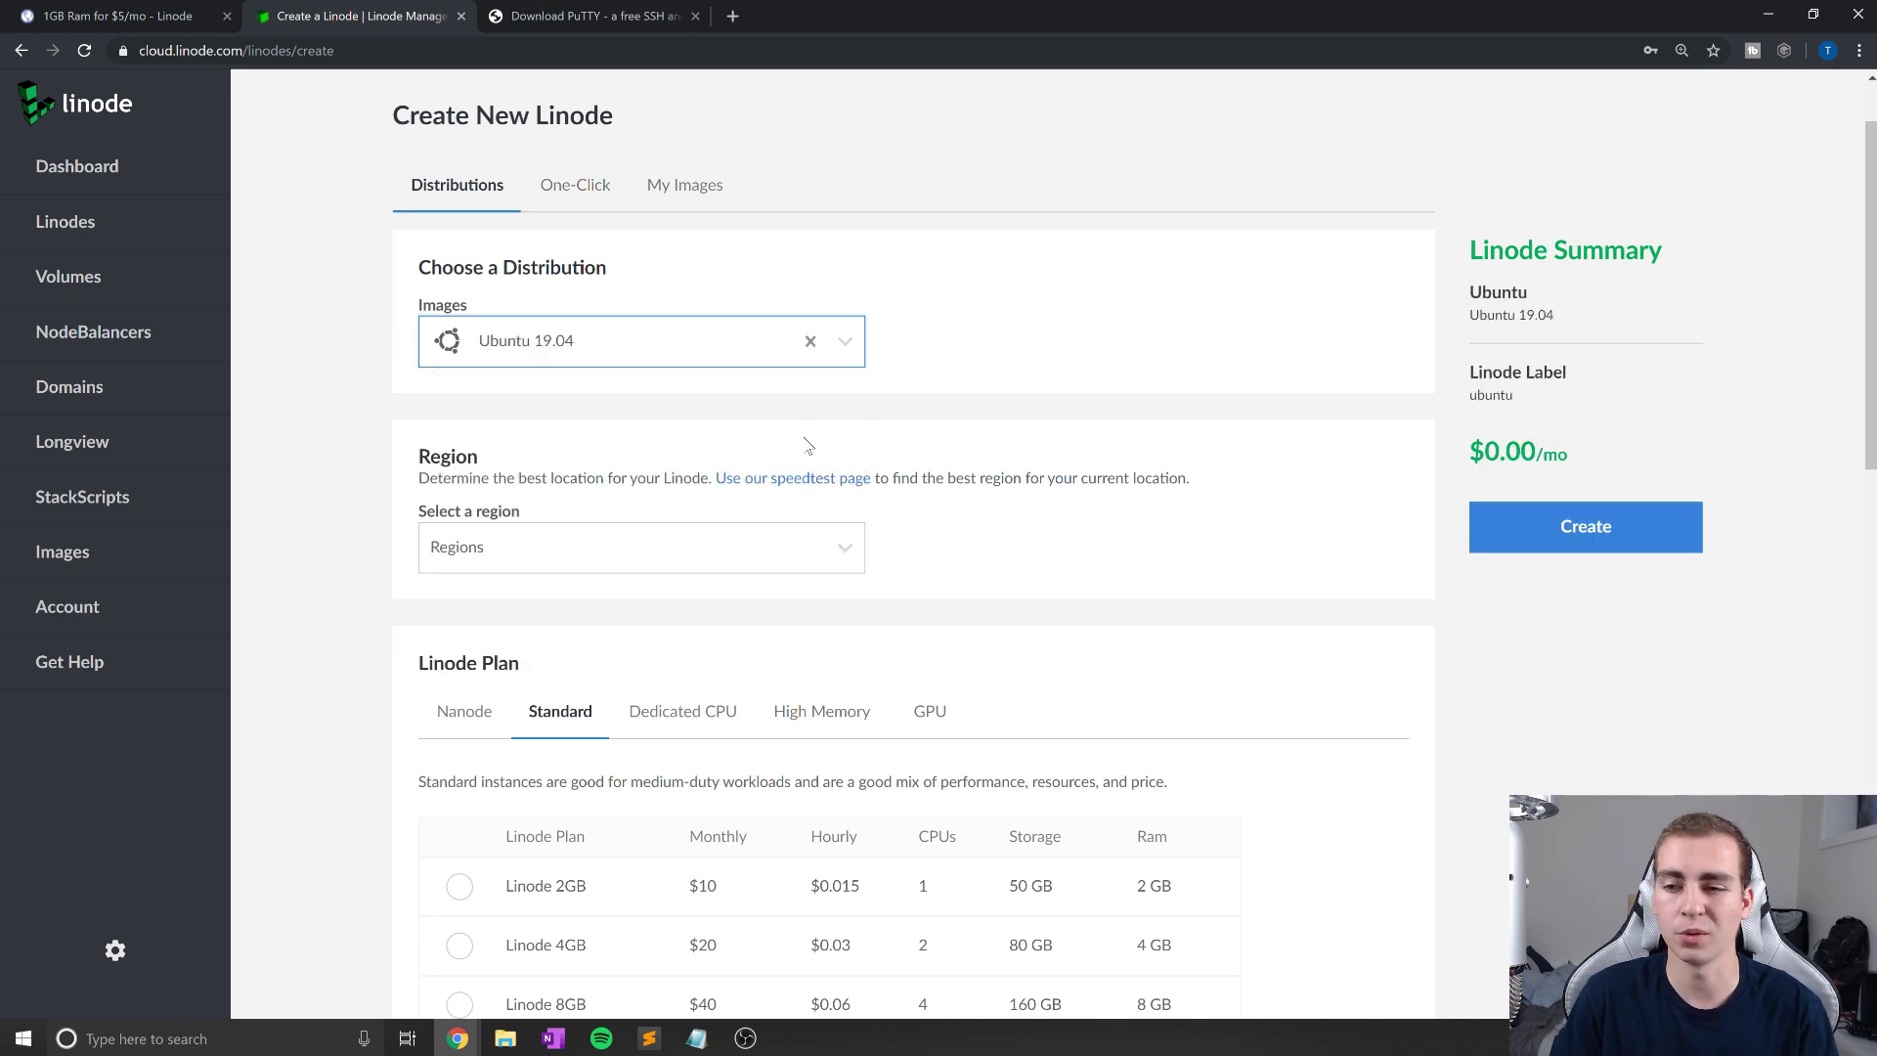
Step: Review the Create New Linode form, then clear the Ubuntu 19.04 image and reopen the image list
scroll(808, 442, "up", 1)
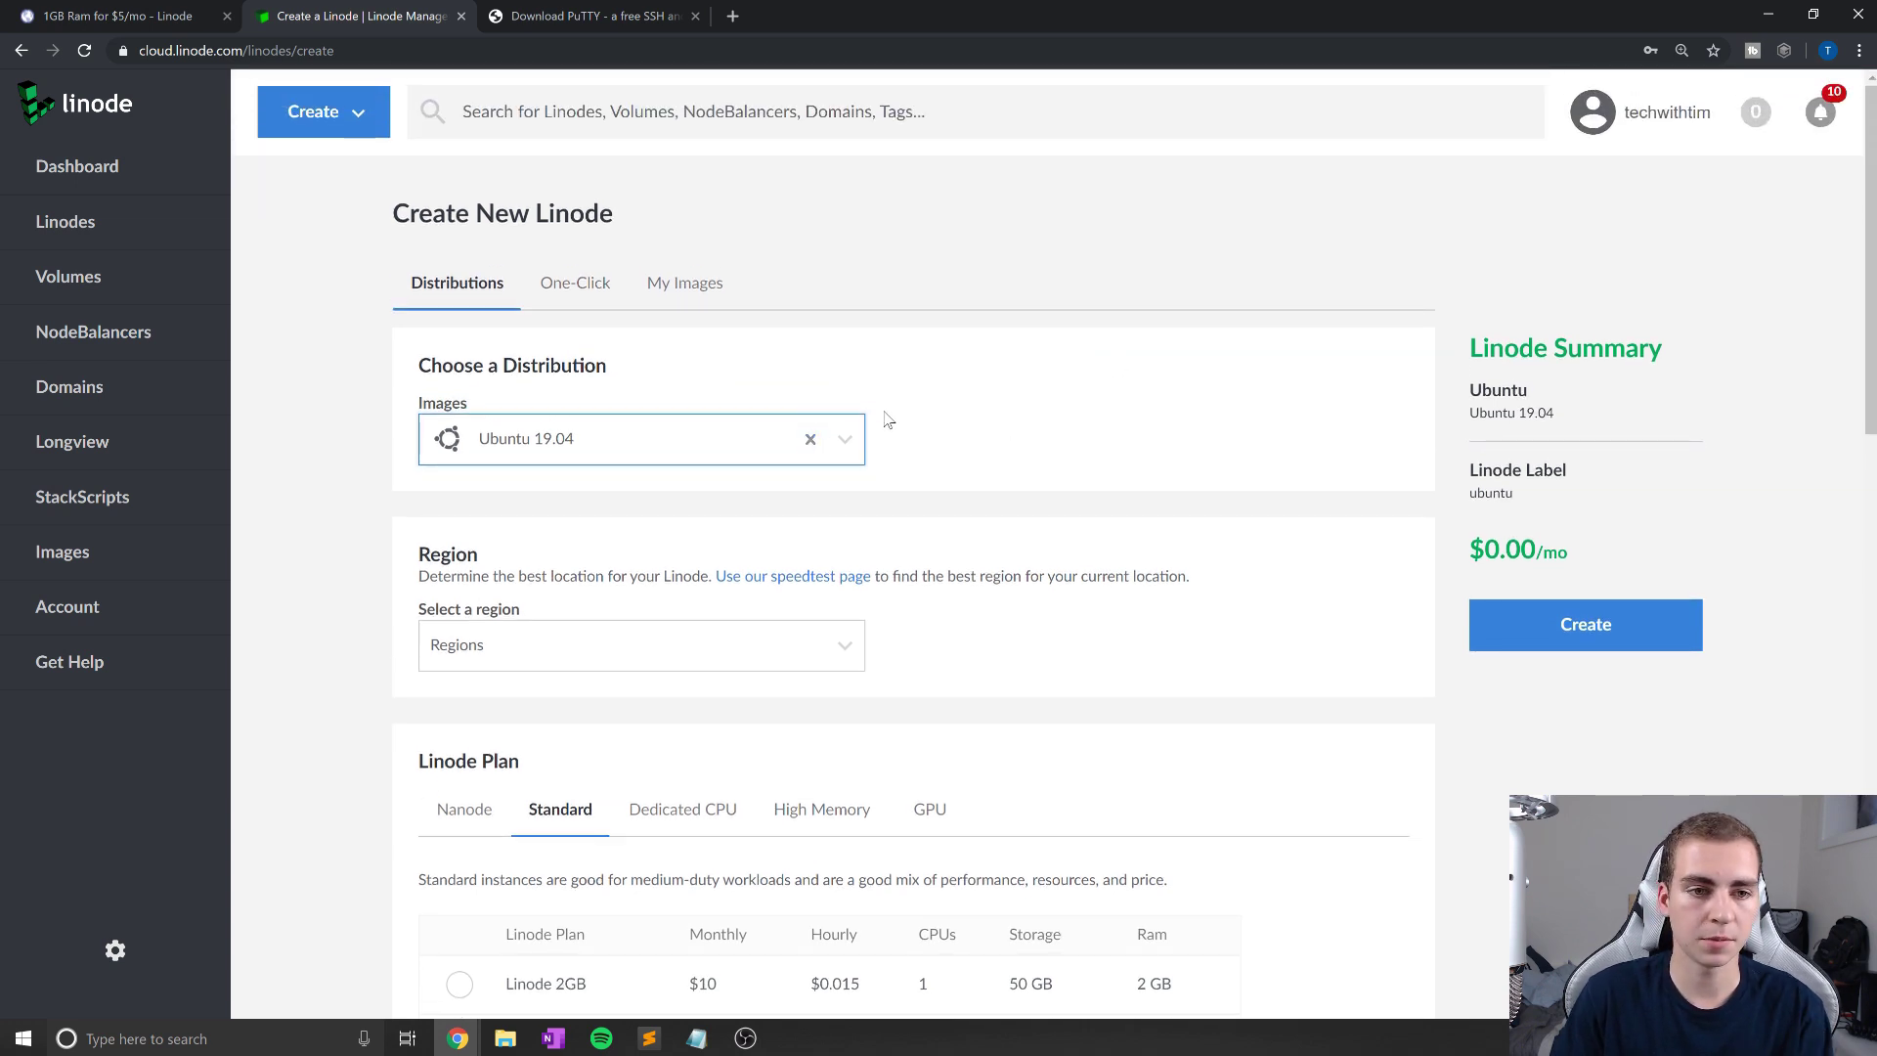
scroll(903, 418, "down", 1)
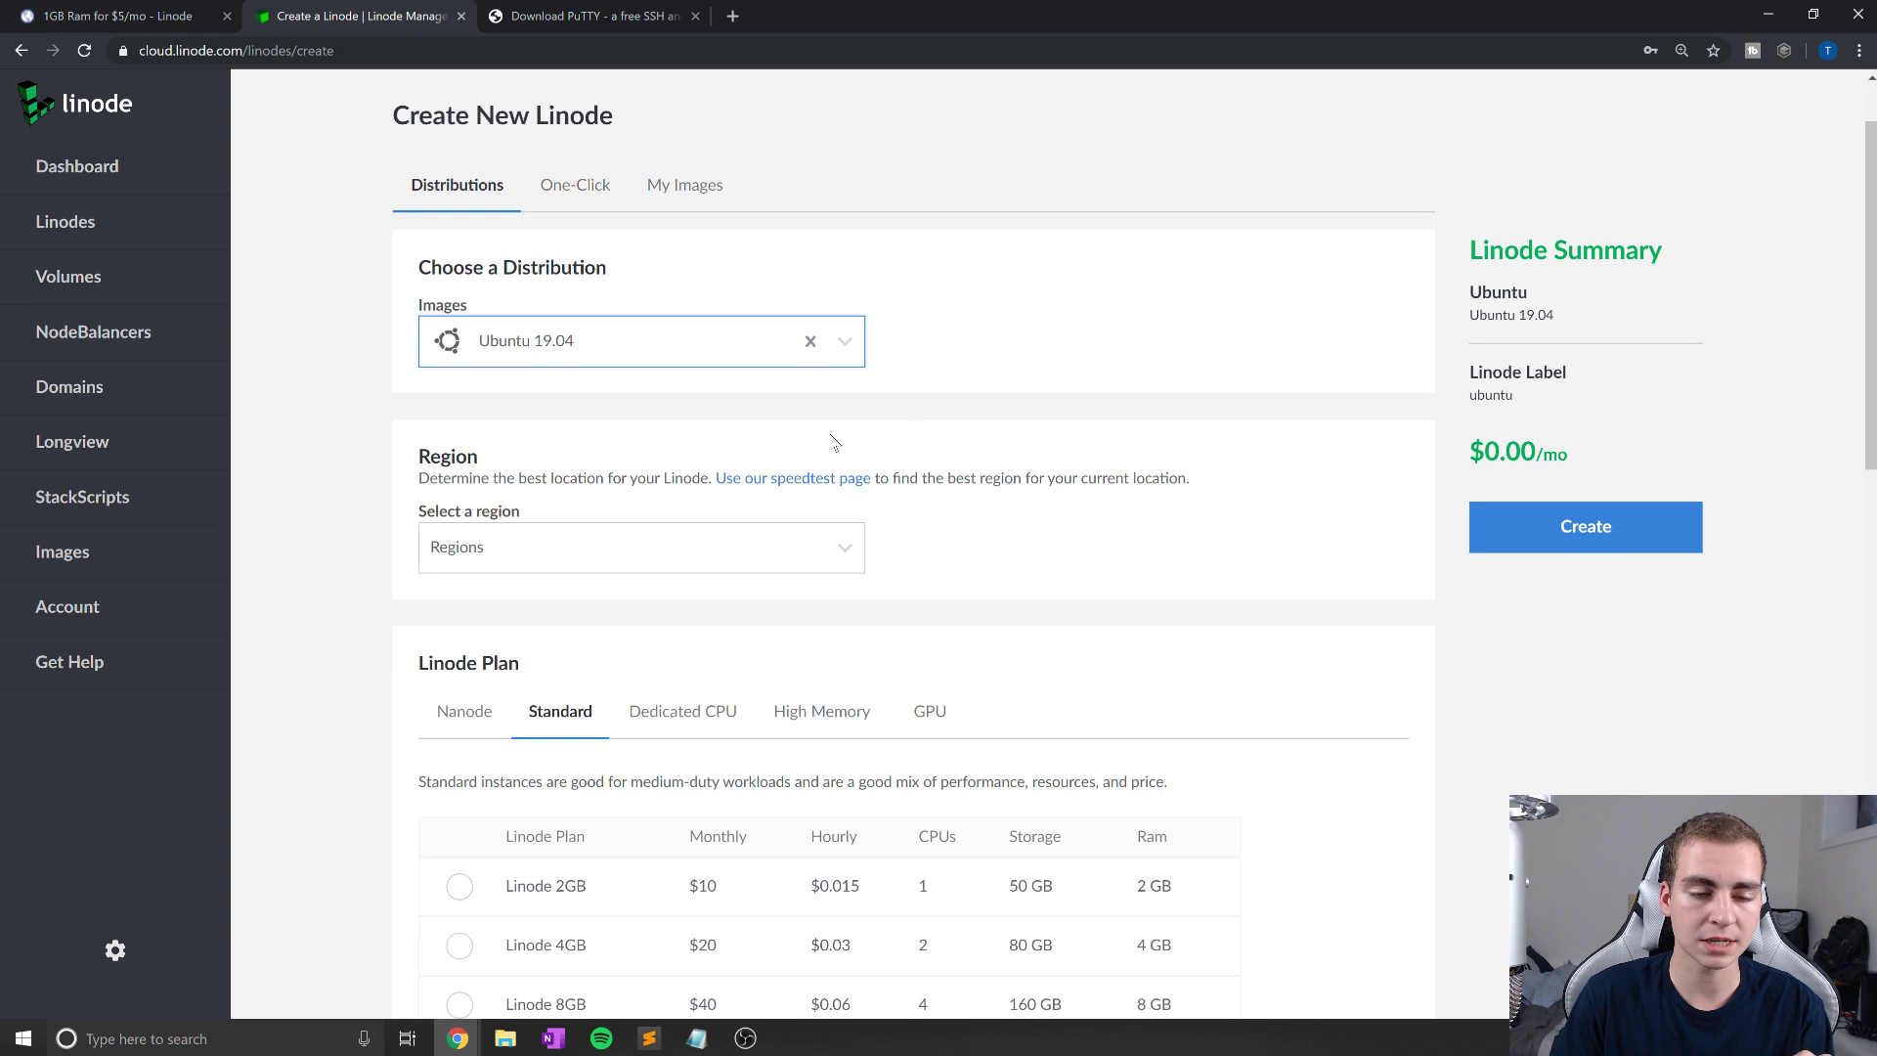
scroll(829, 441, "up", 1)
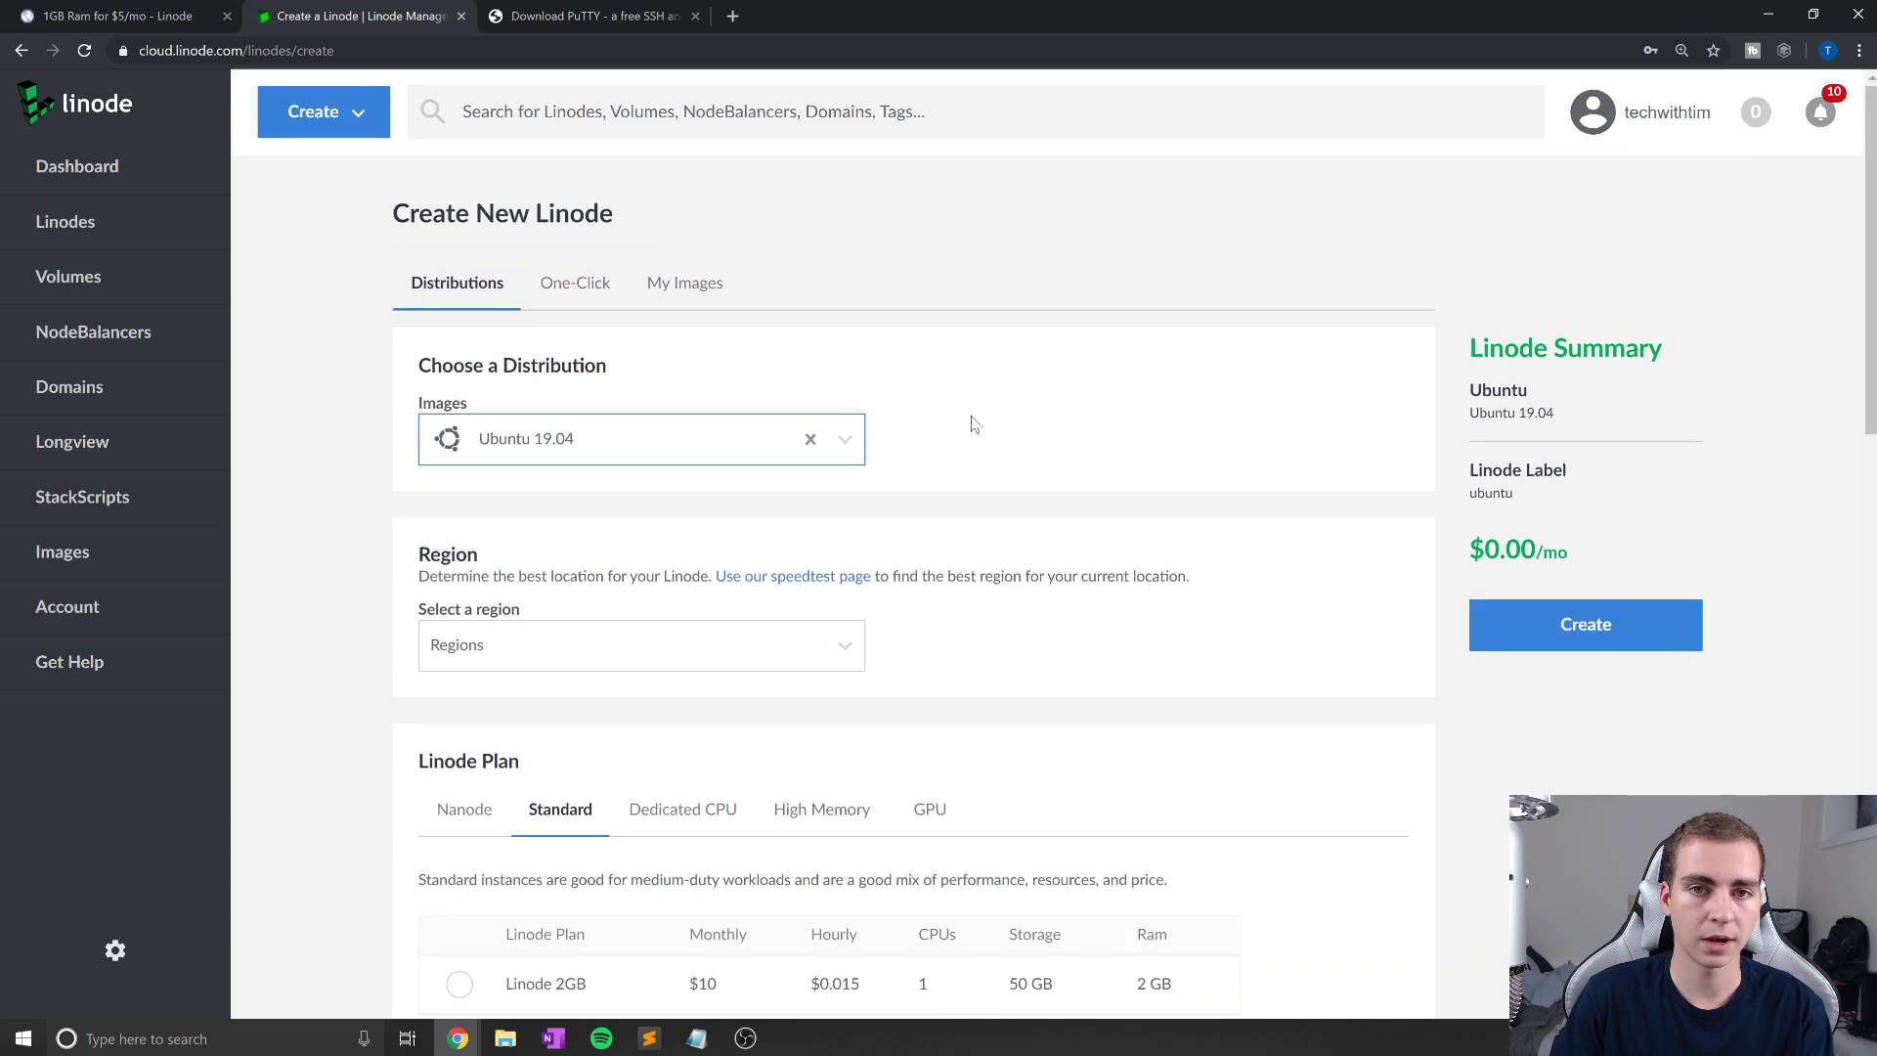
scroll(975, 423, "down", 1)
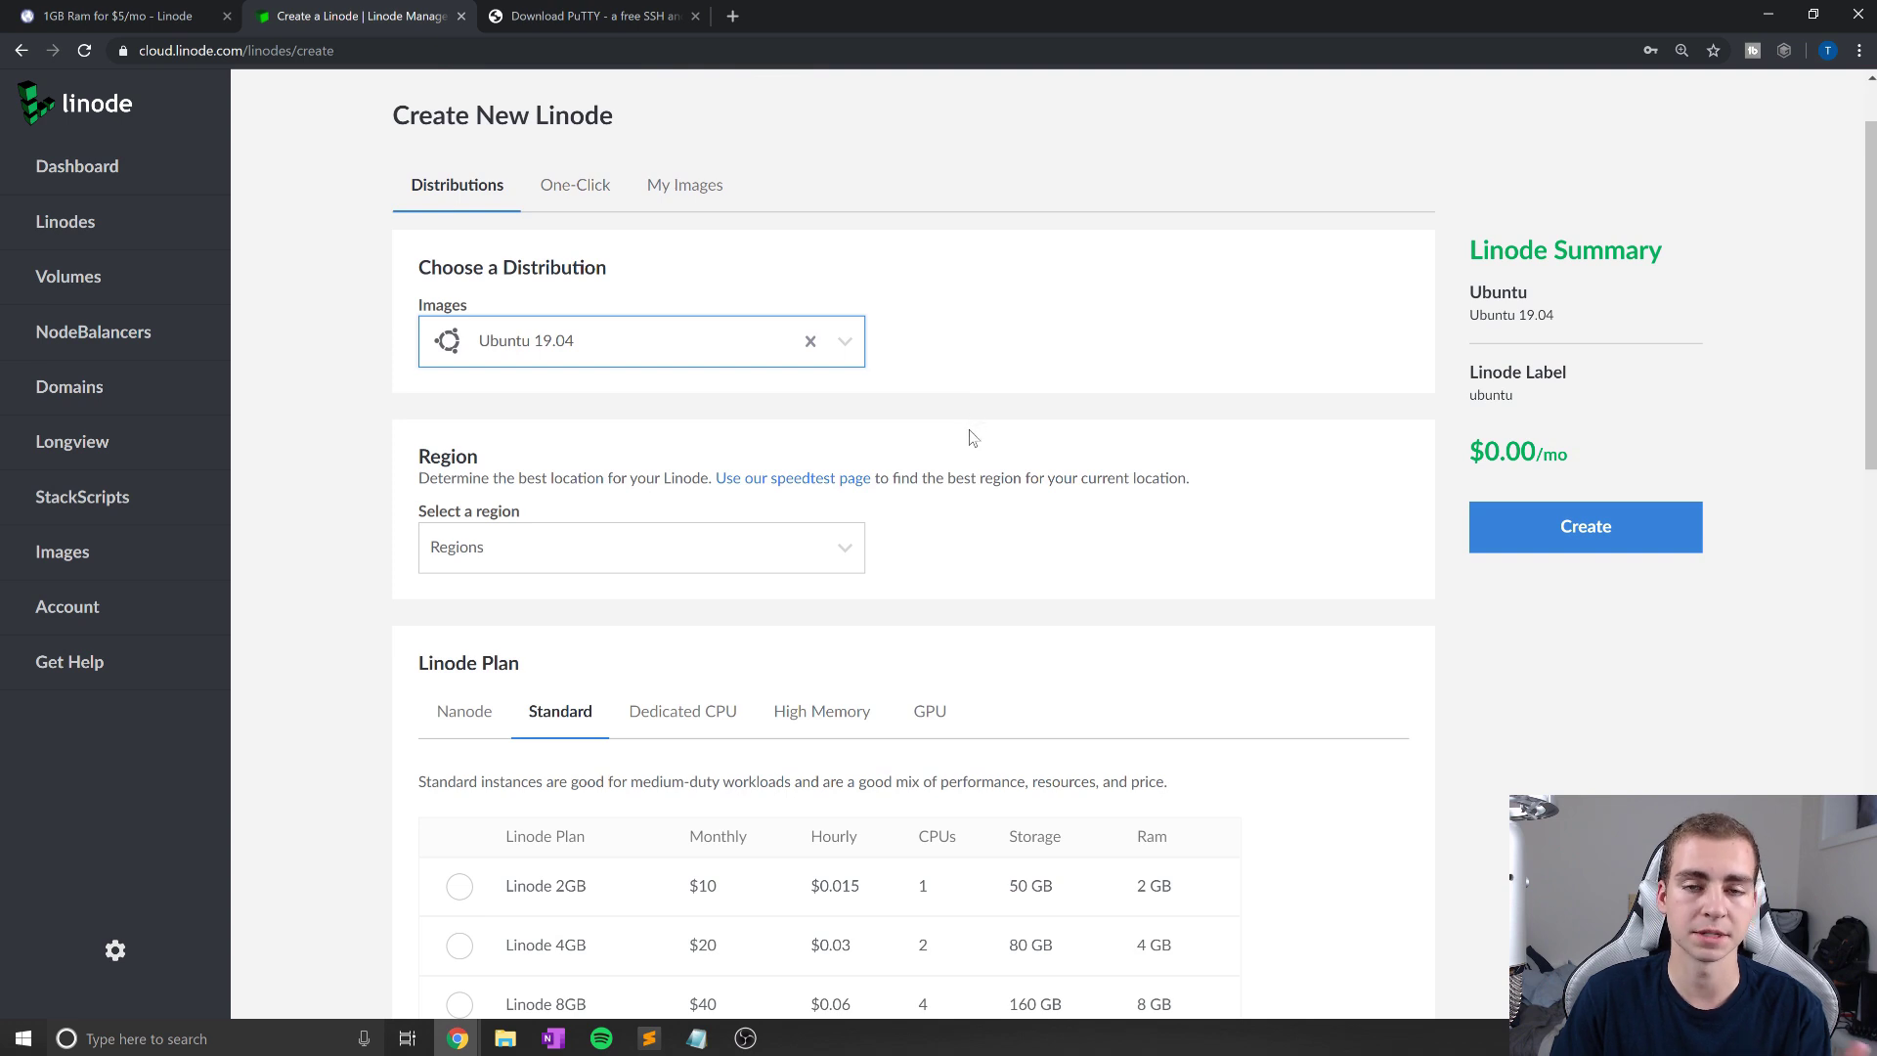
scroll(973, 437, "down", 1)
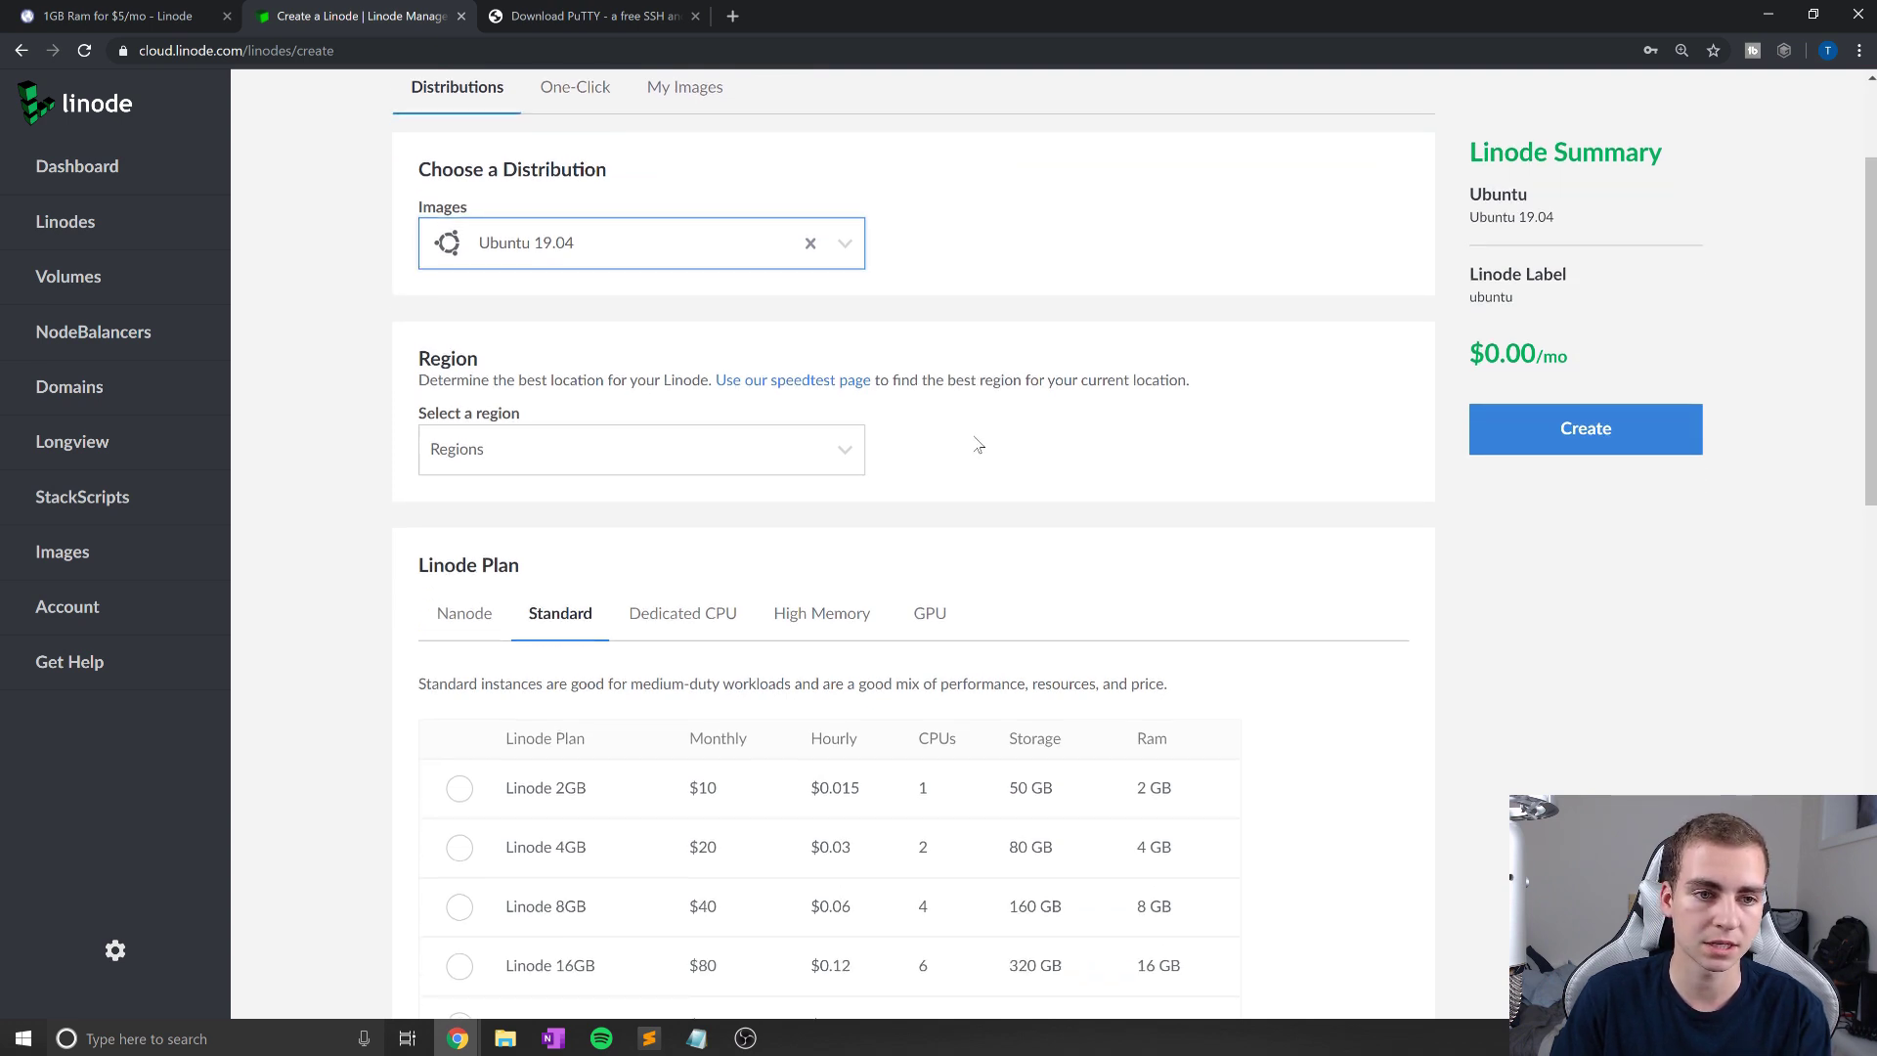
scroll(679, 299, "up", 2)
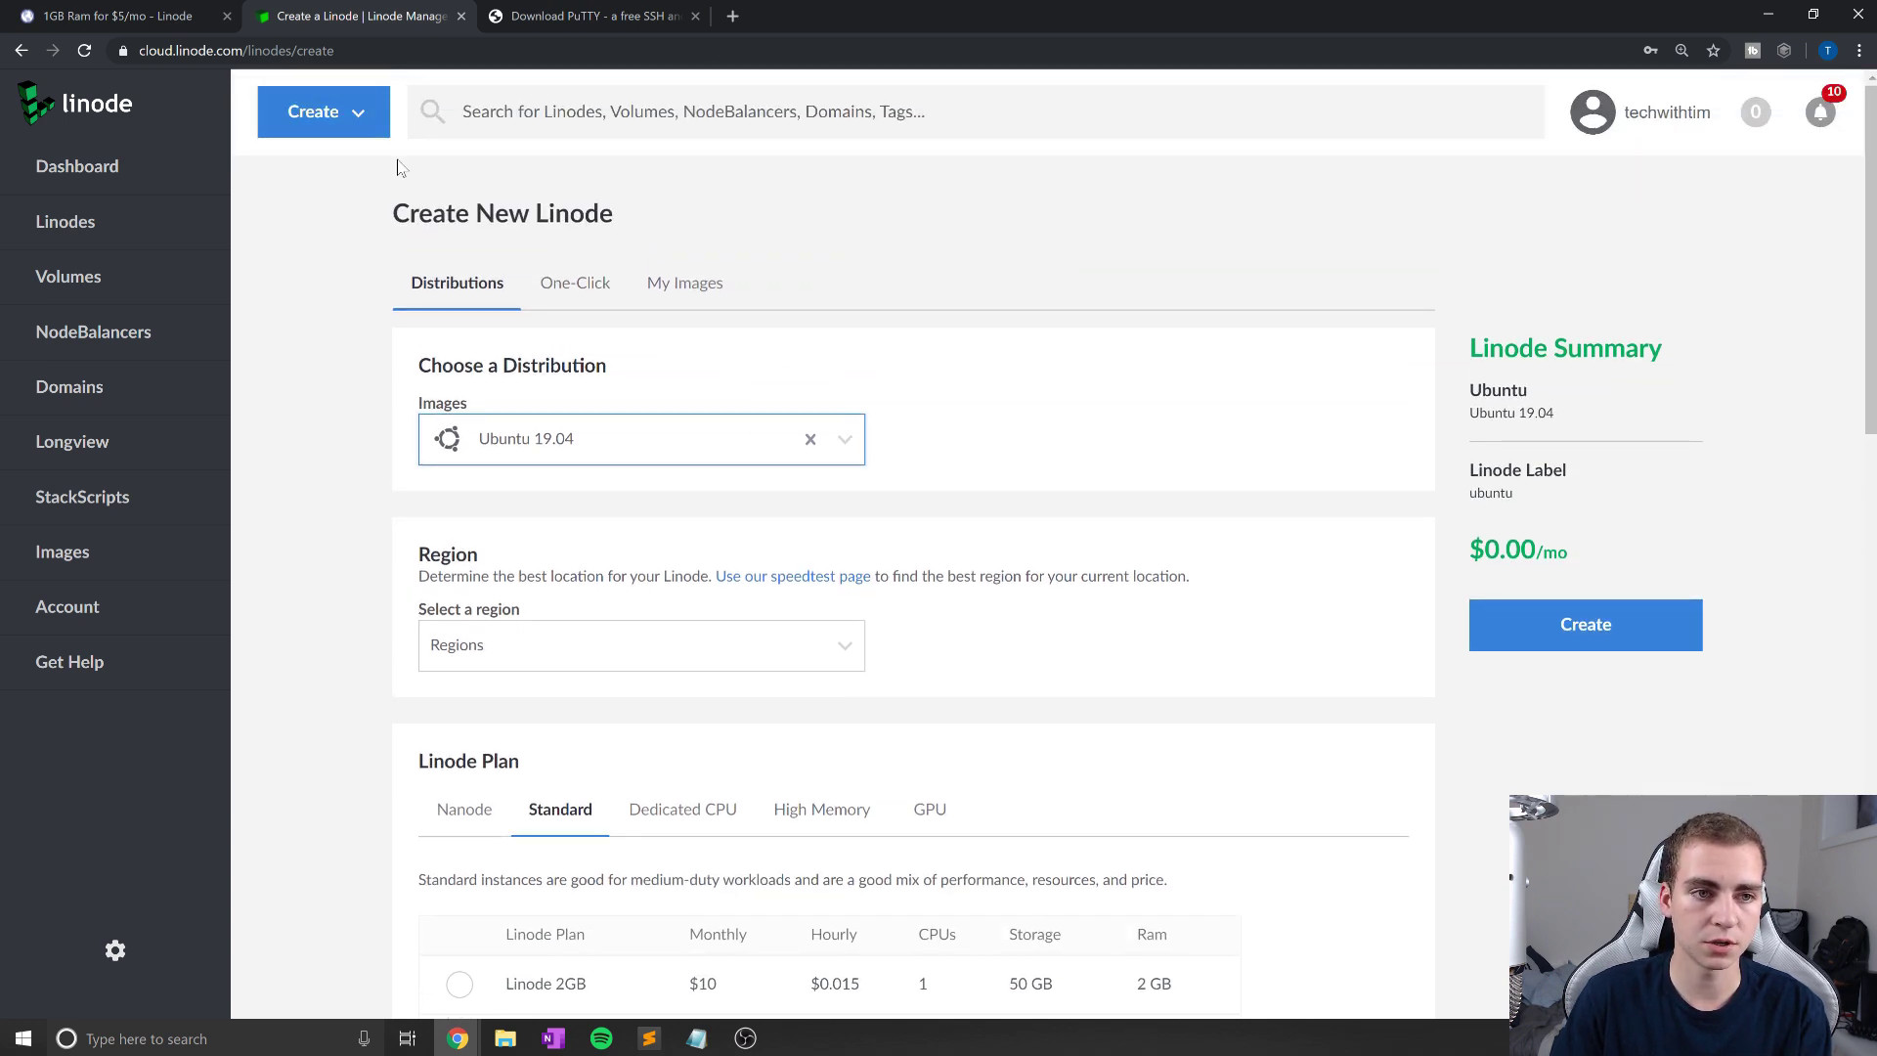
left_click(348, 110)
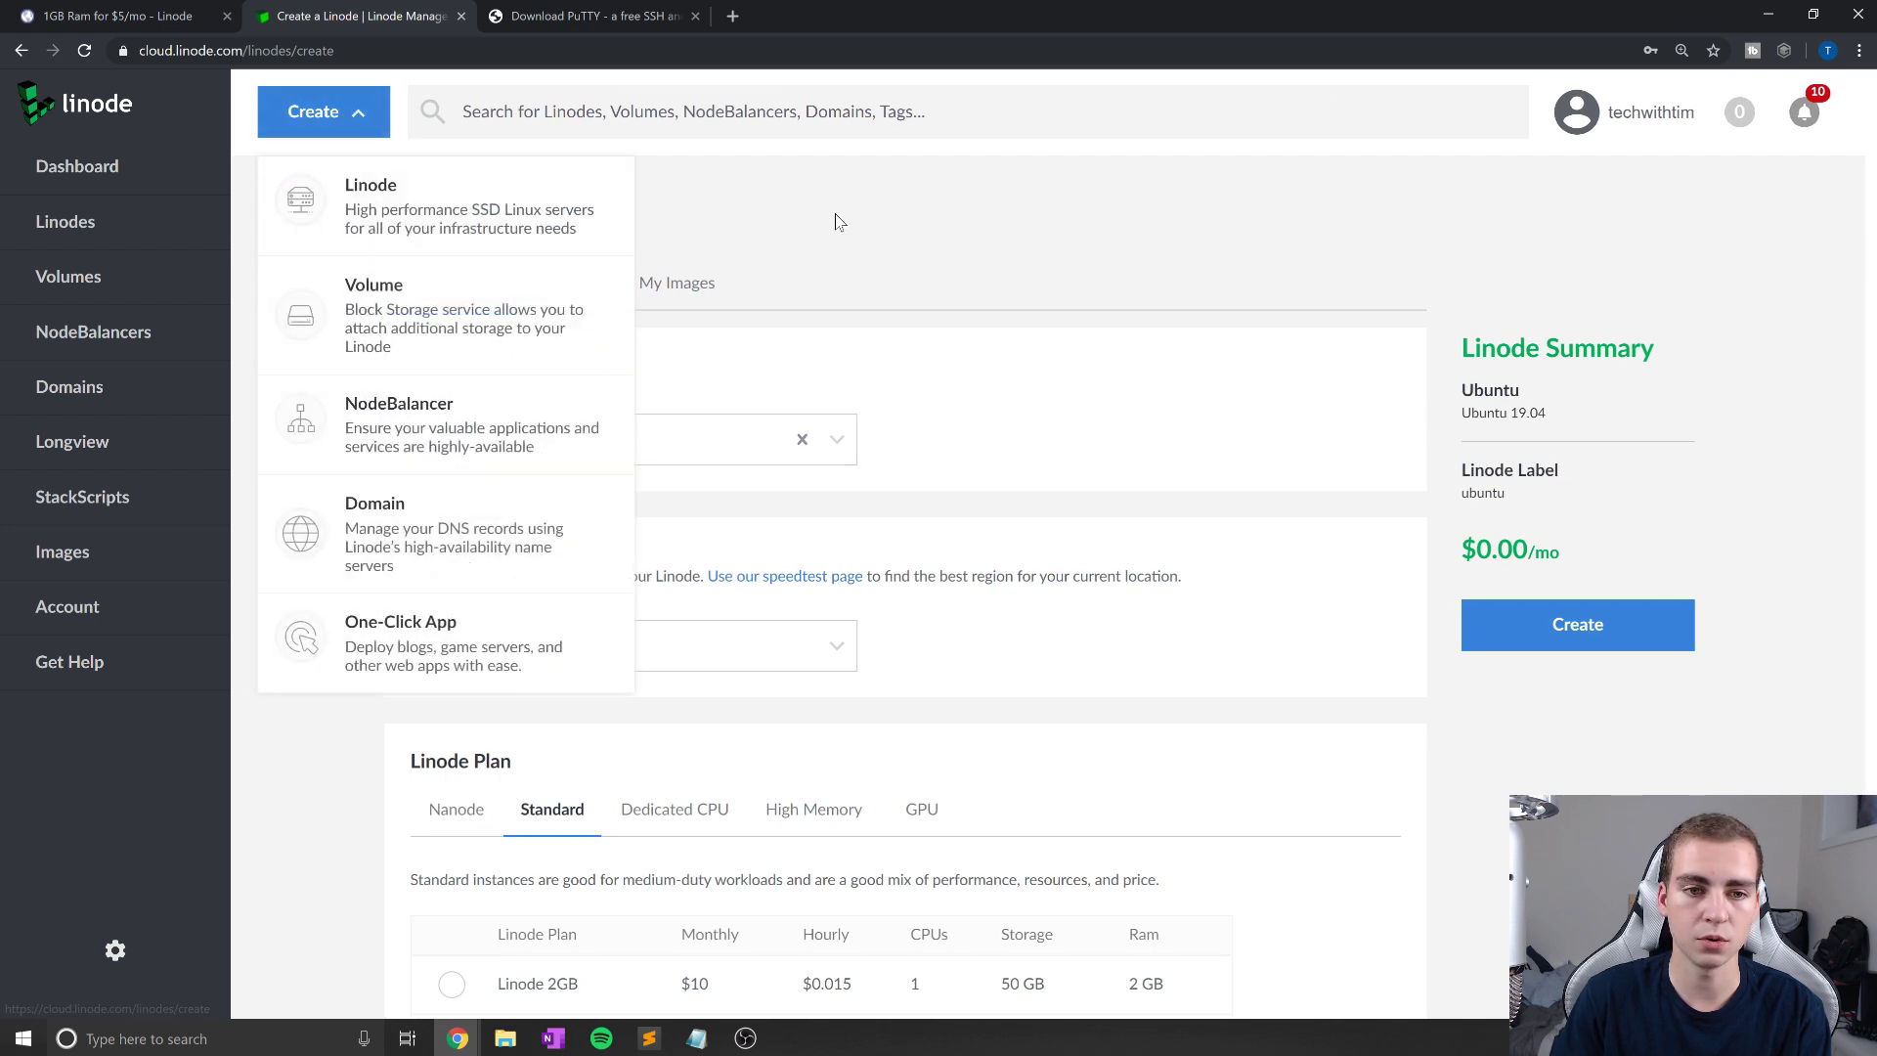
left_click(836, 222)
scroll(704, 326, "down", 1)
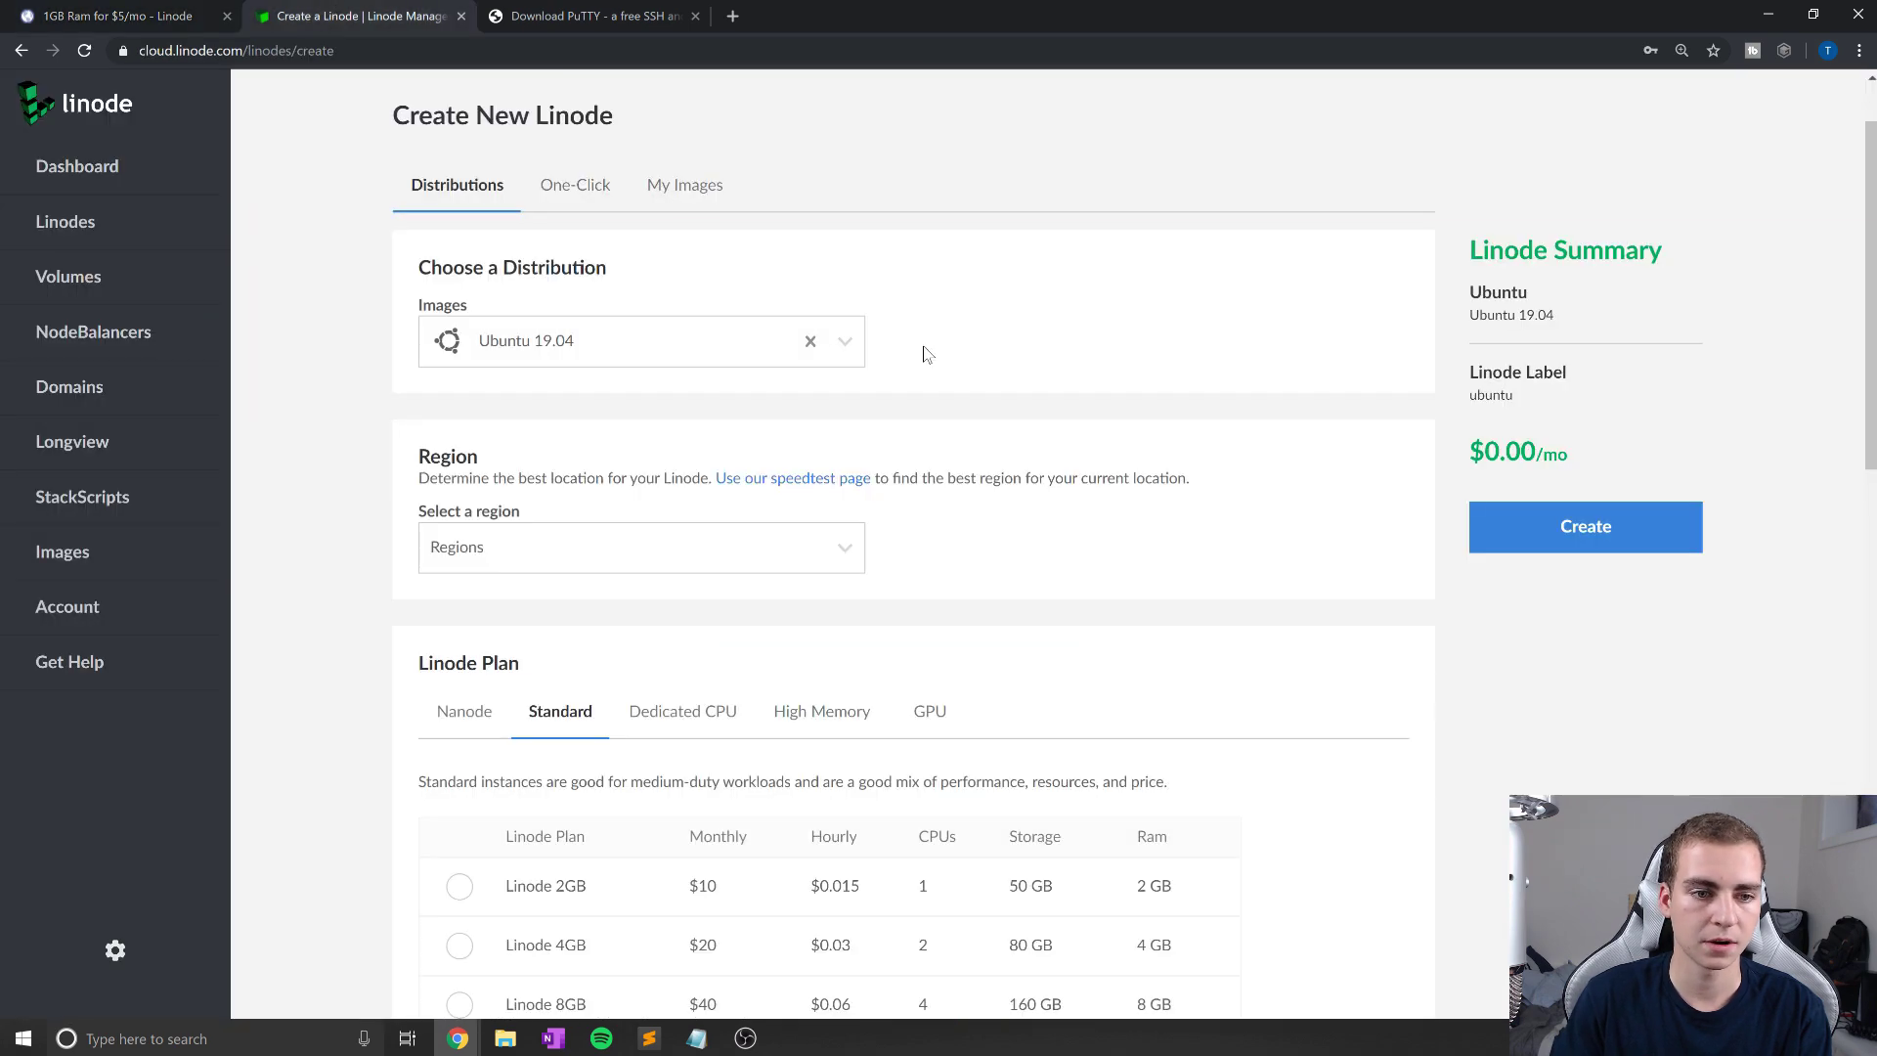
scroll(600, 352, "down", 1)
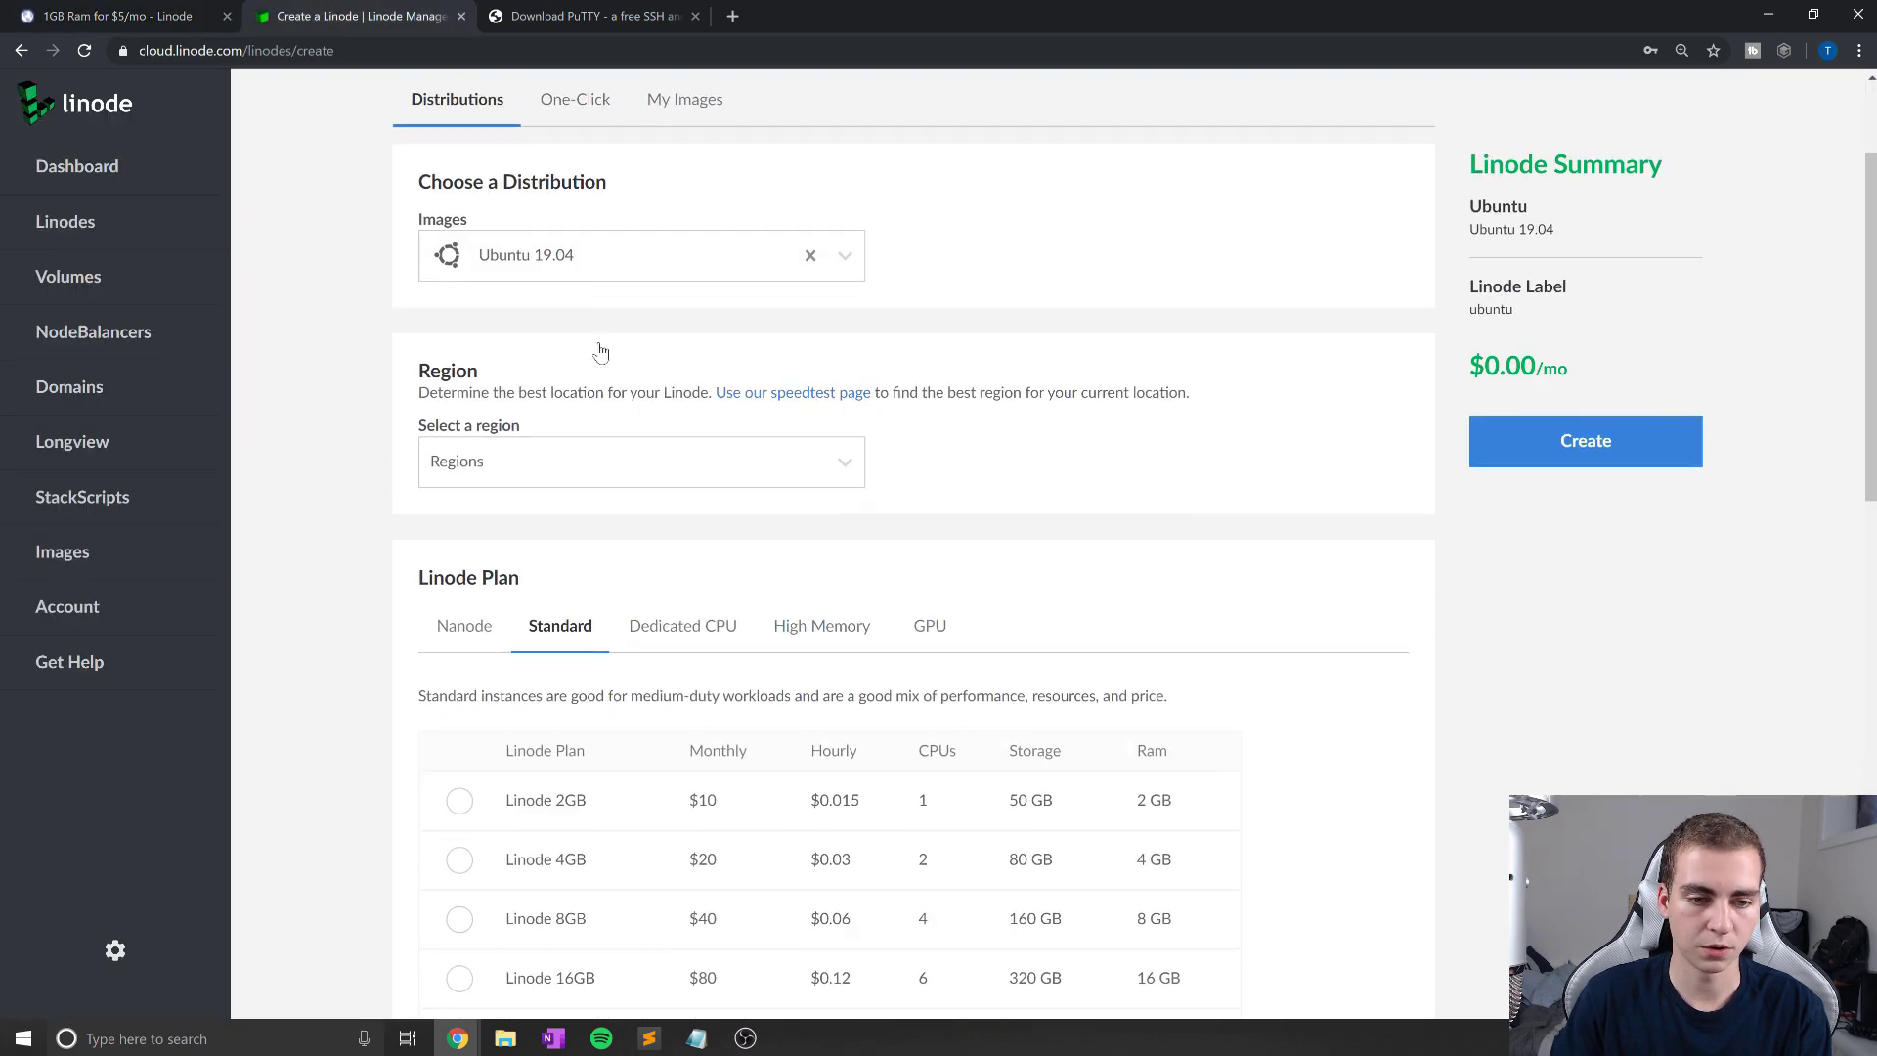
left_click(607, 241)
left_click(988, 227)
left_click(636, 242)
scroll(635, 391, "down", 10)
scroll(587, 364, "down", 2)
left_click(574, 364)
scroll(684, 360, "down", 1)
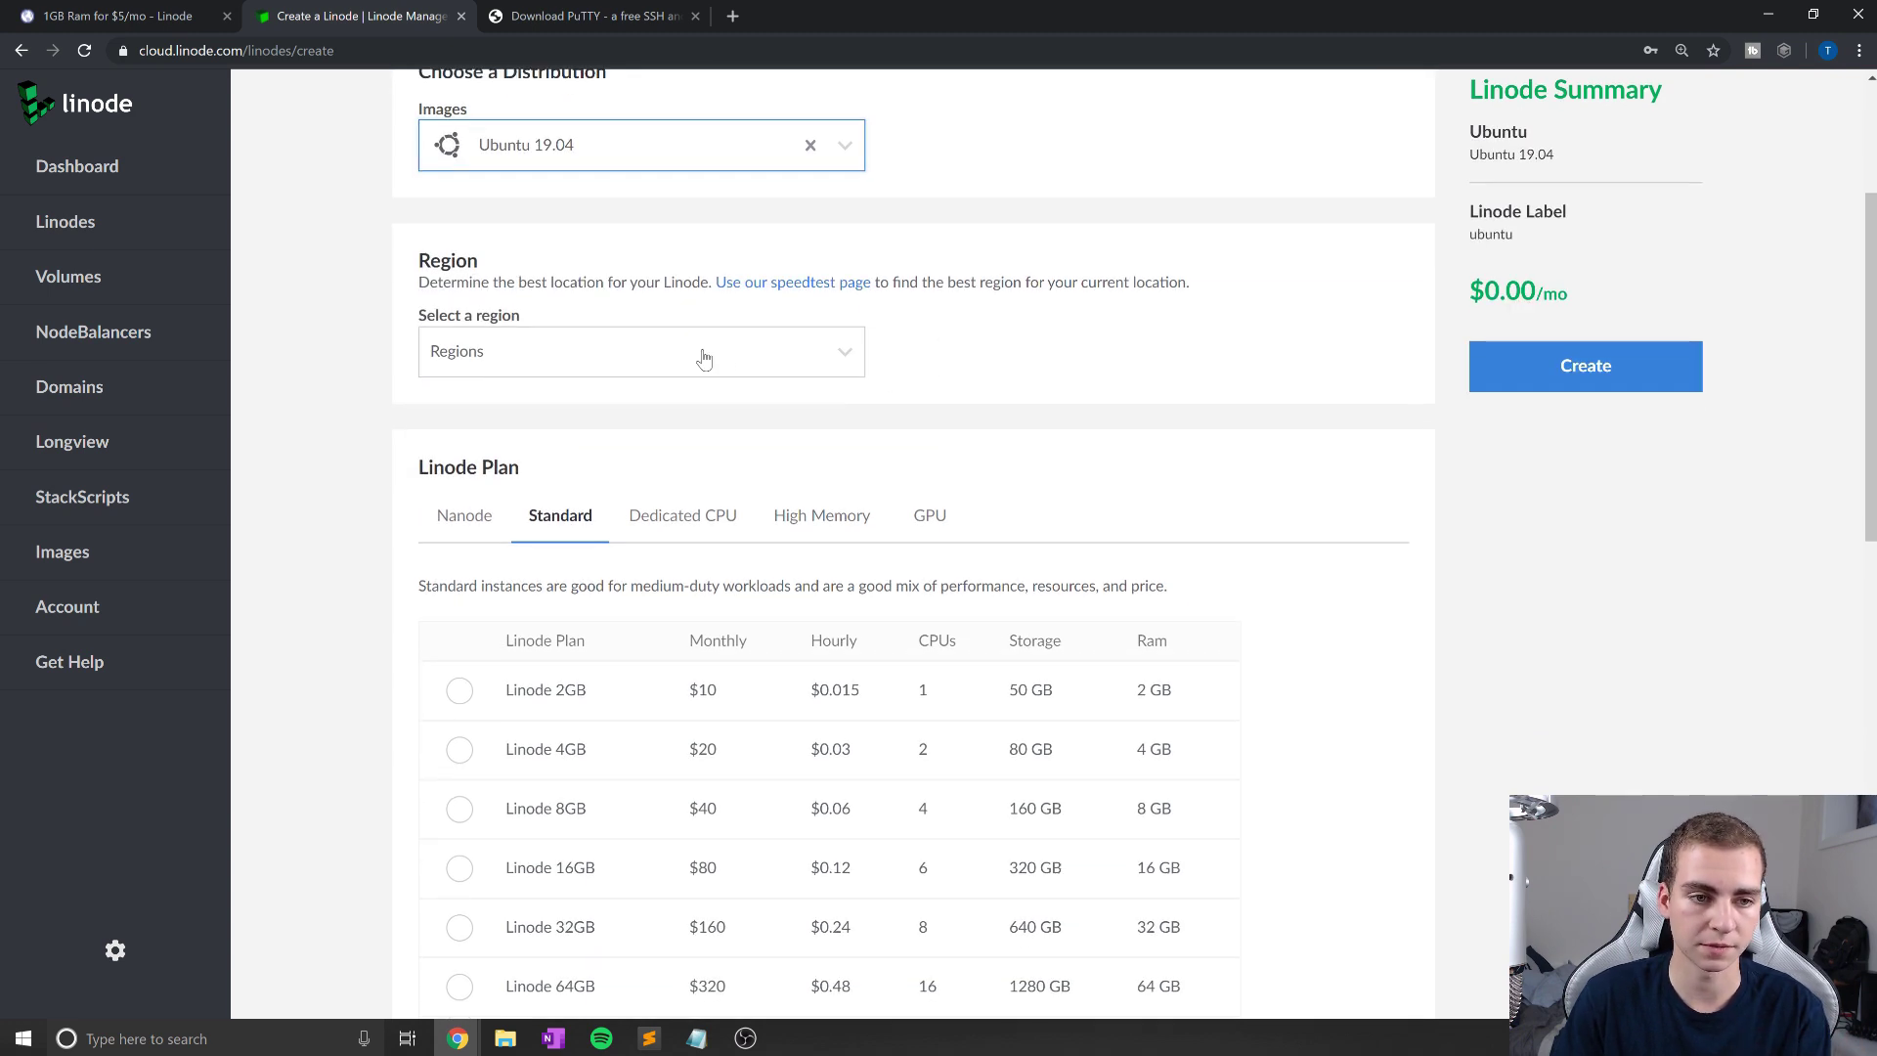
left_click(703, 359)
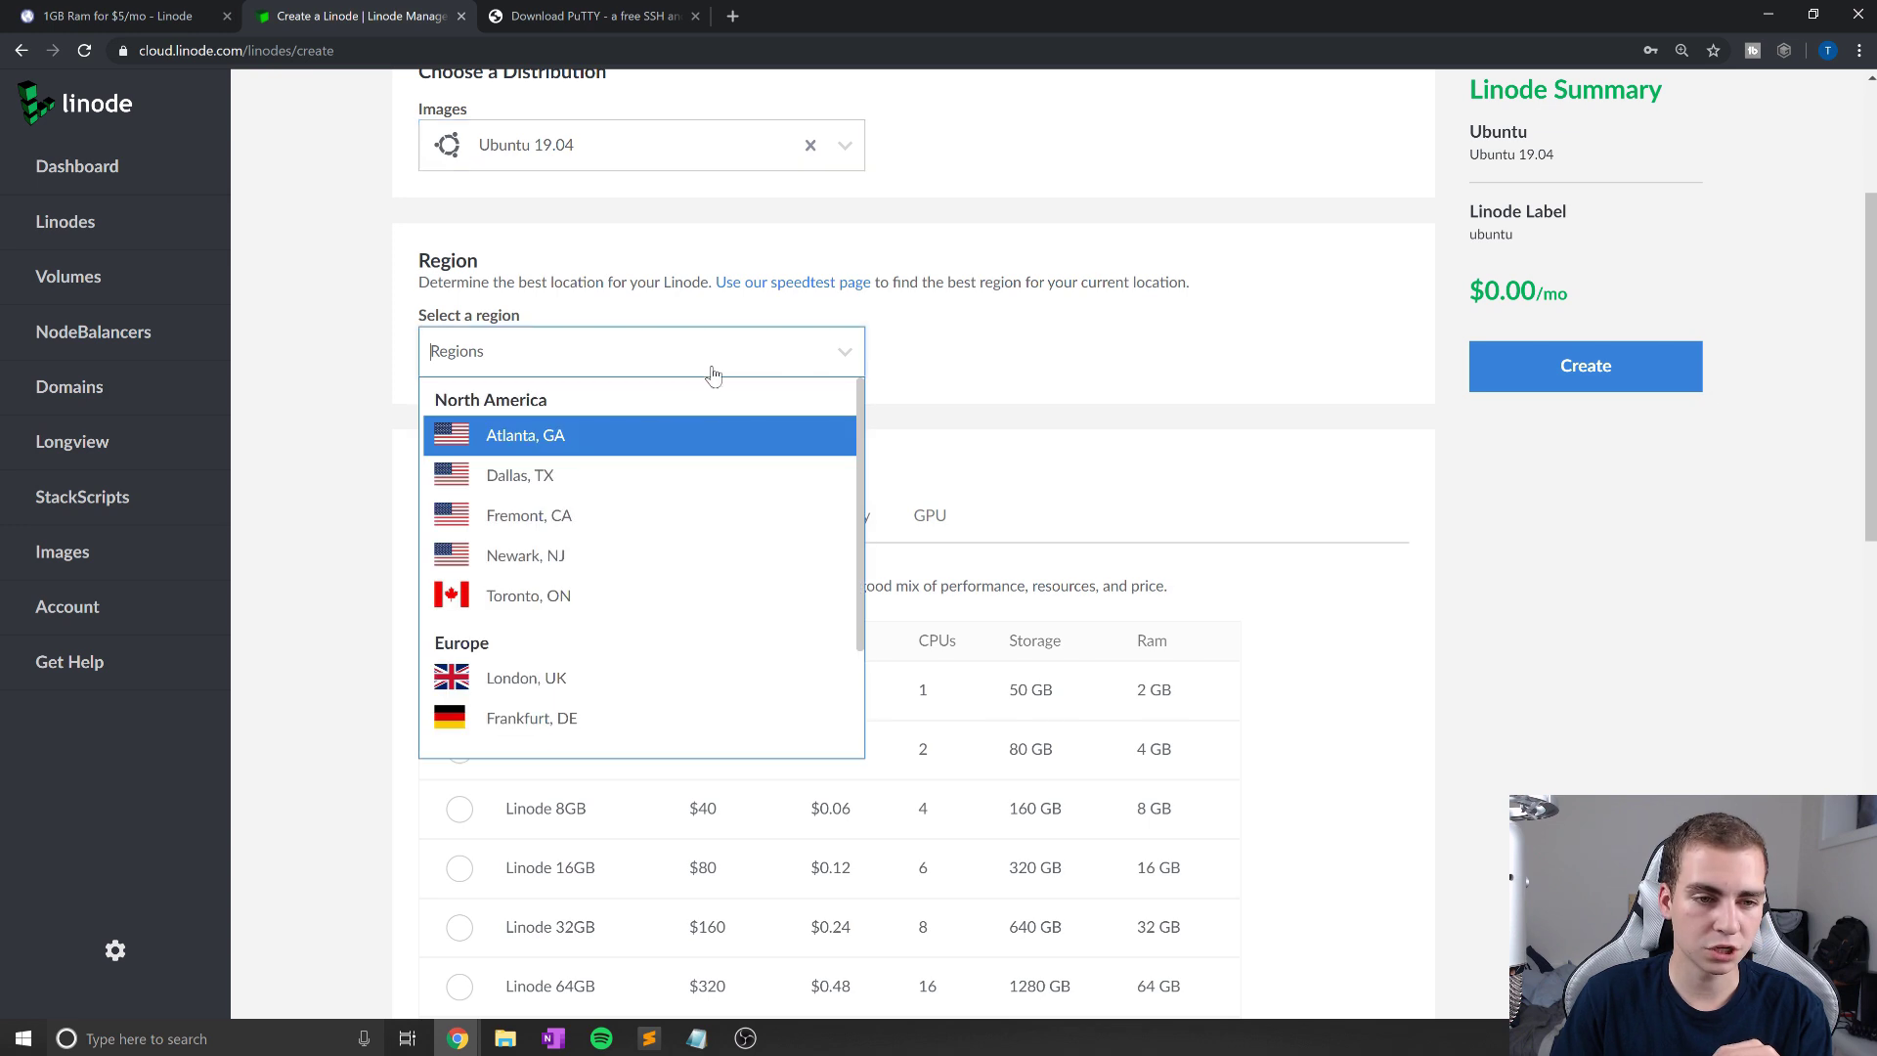
left_click(559, 595)
scroll(921, 361, "down", 2)
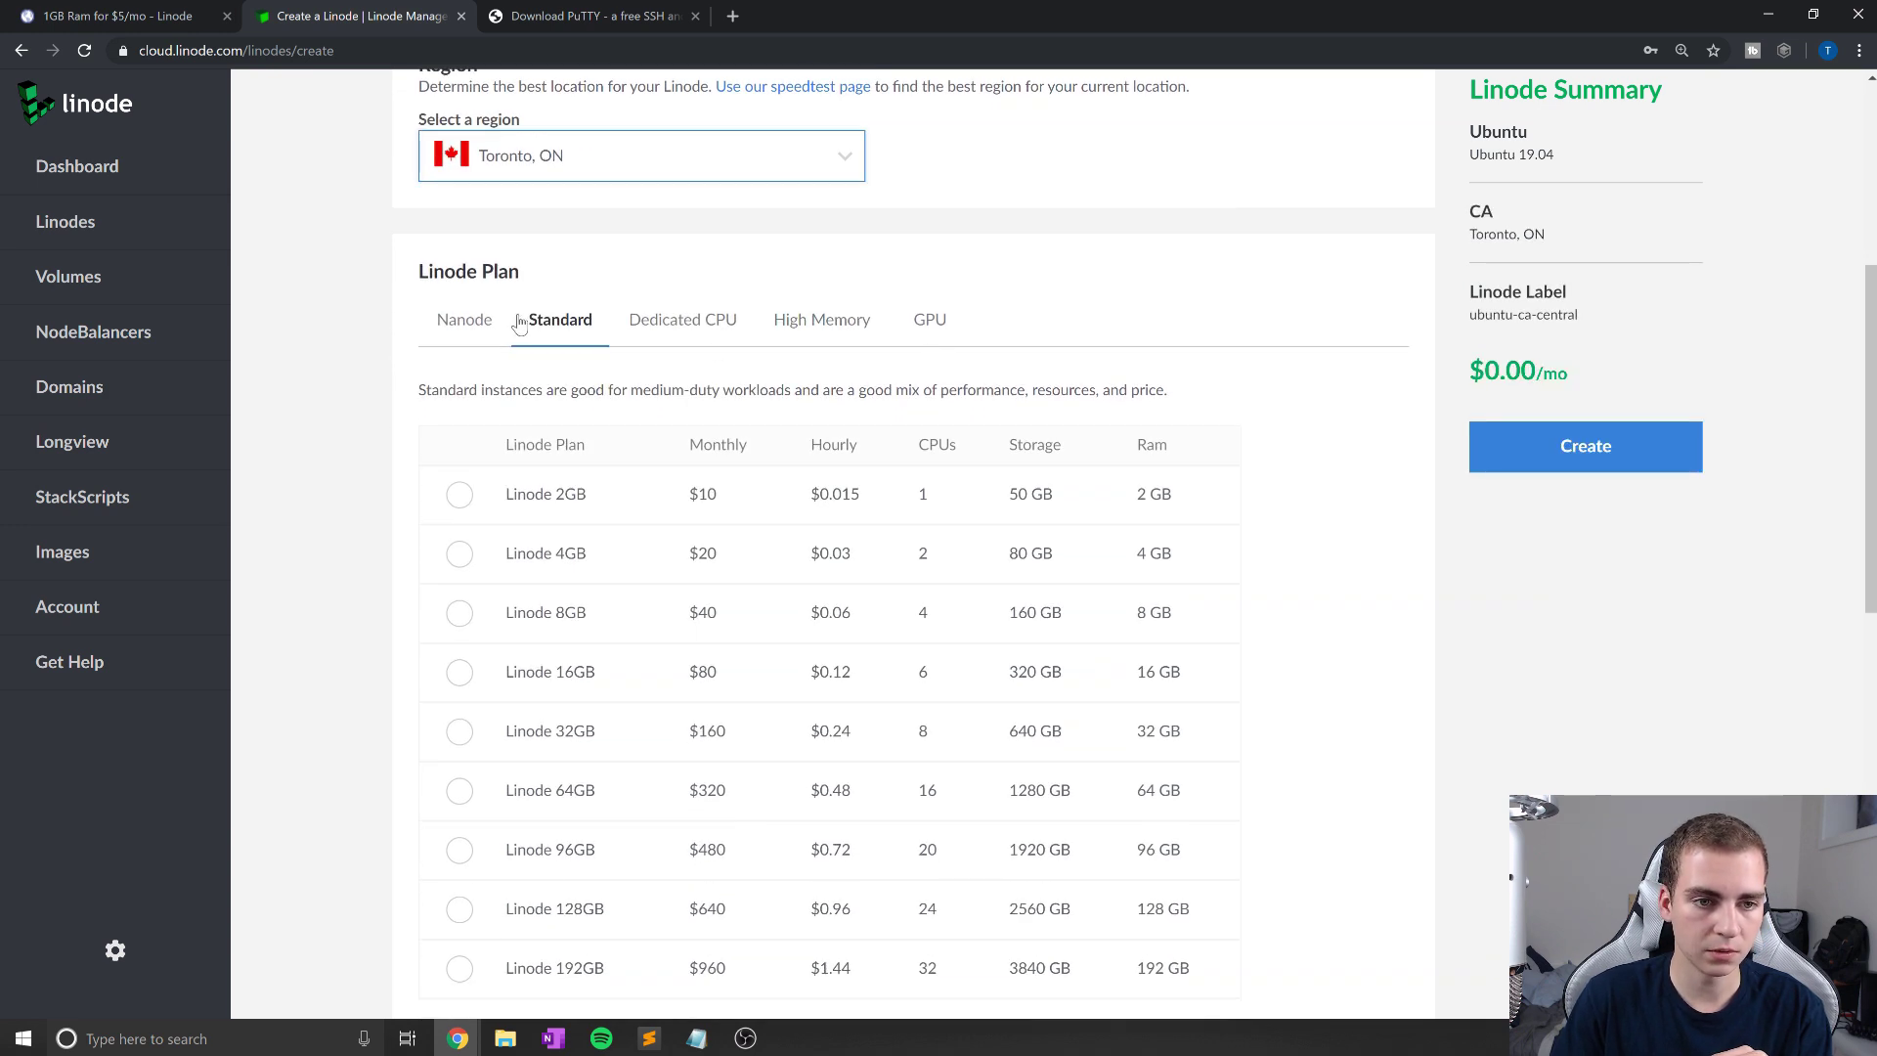
left_click(466, 320)
scroll(670, 377, "down", 1)
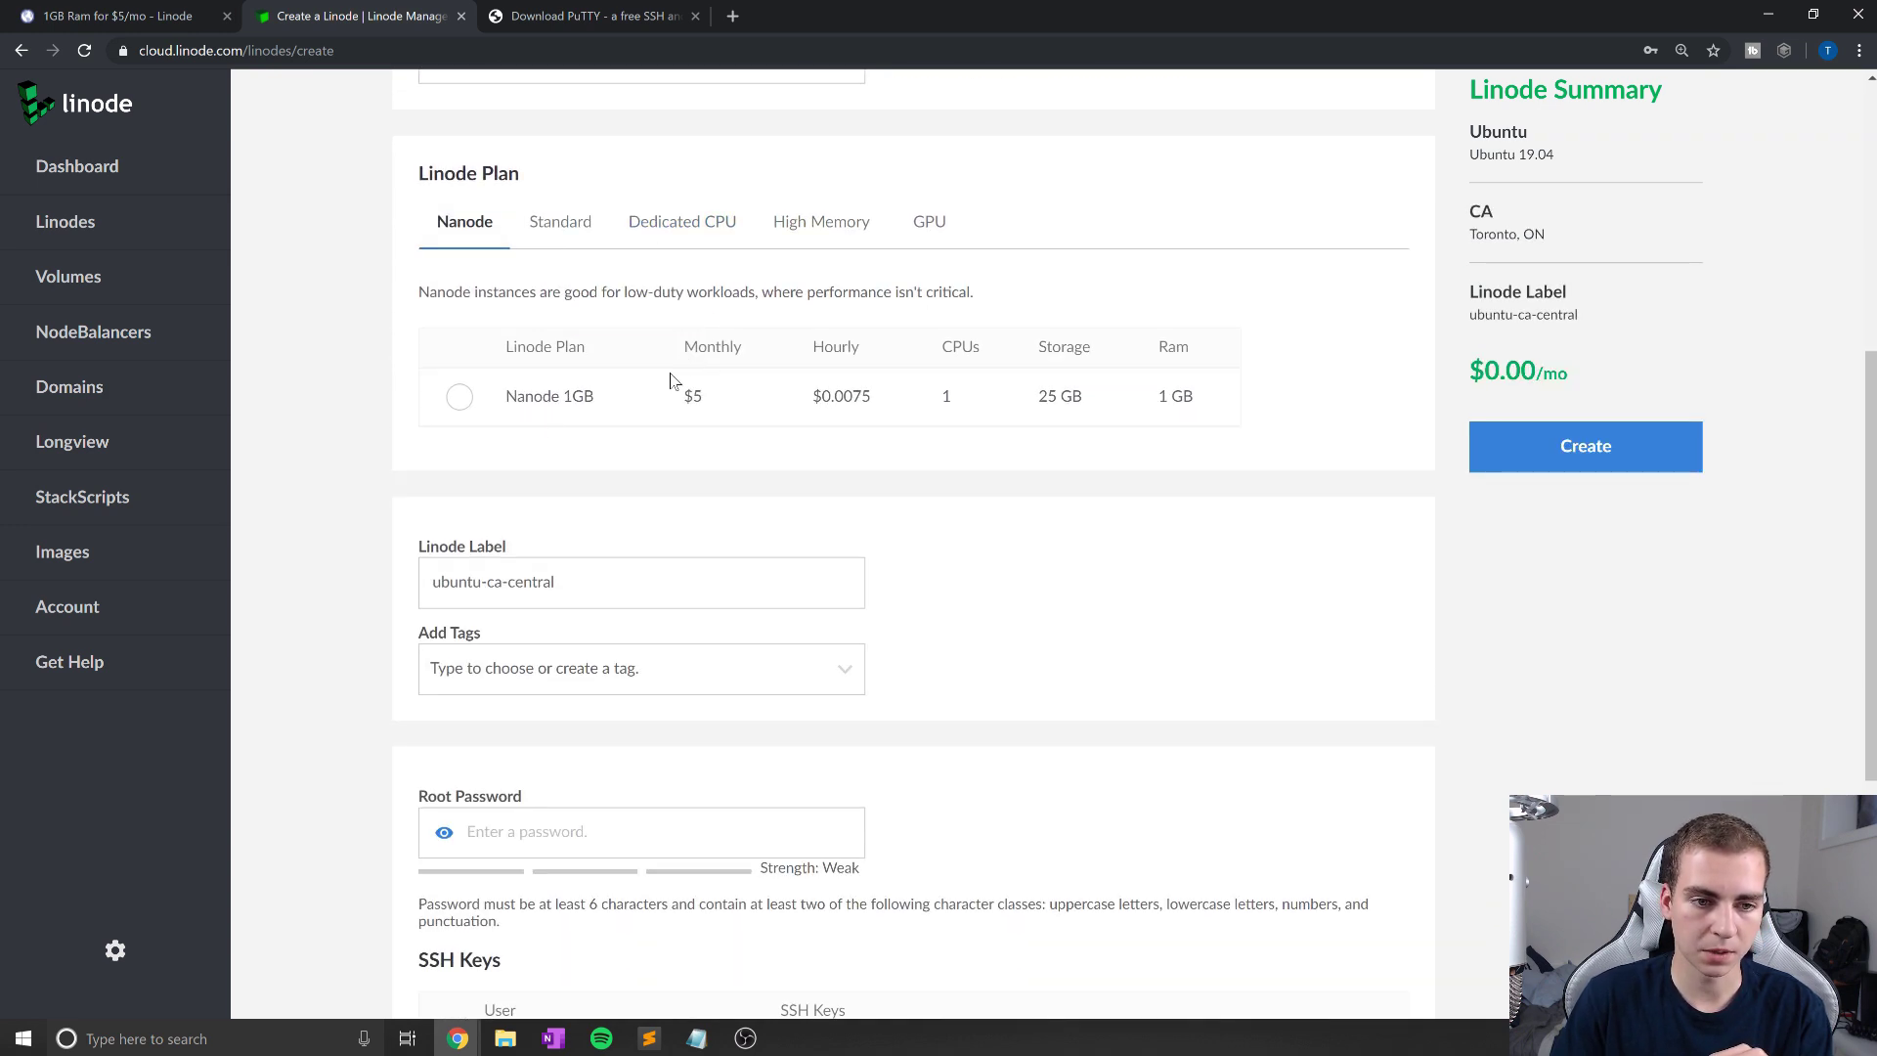
left_click(459, 397)
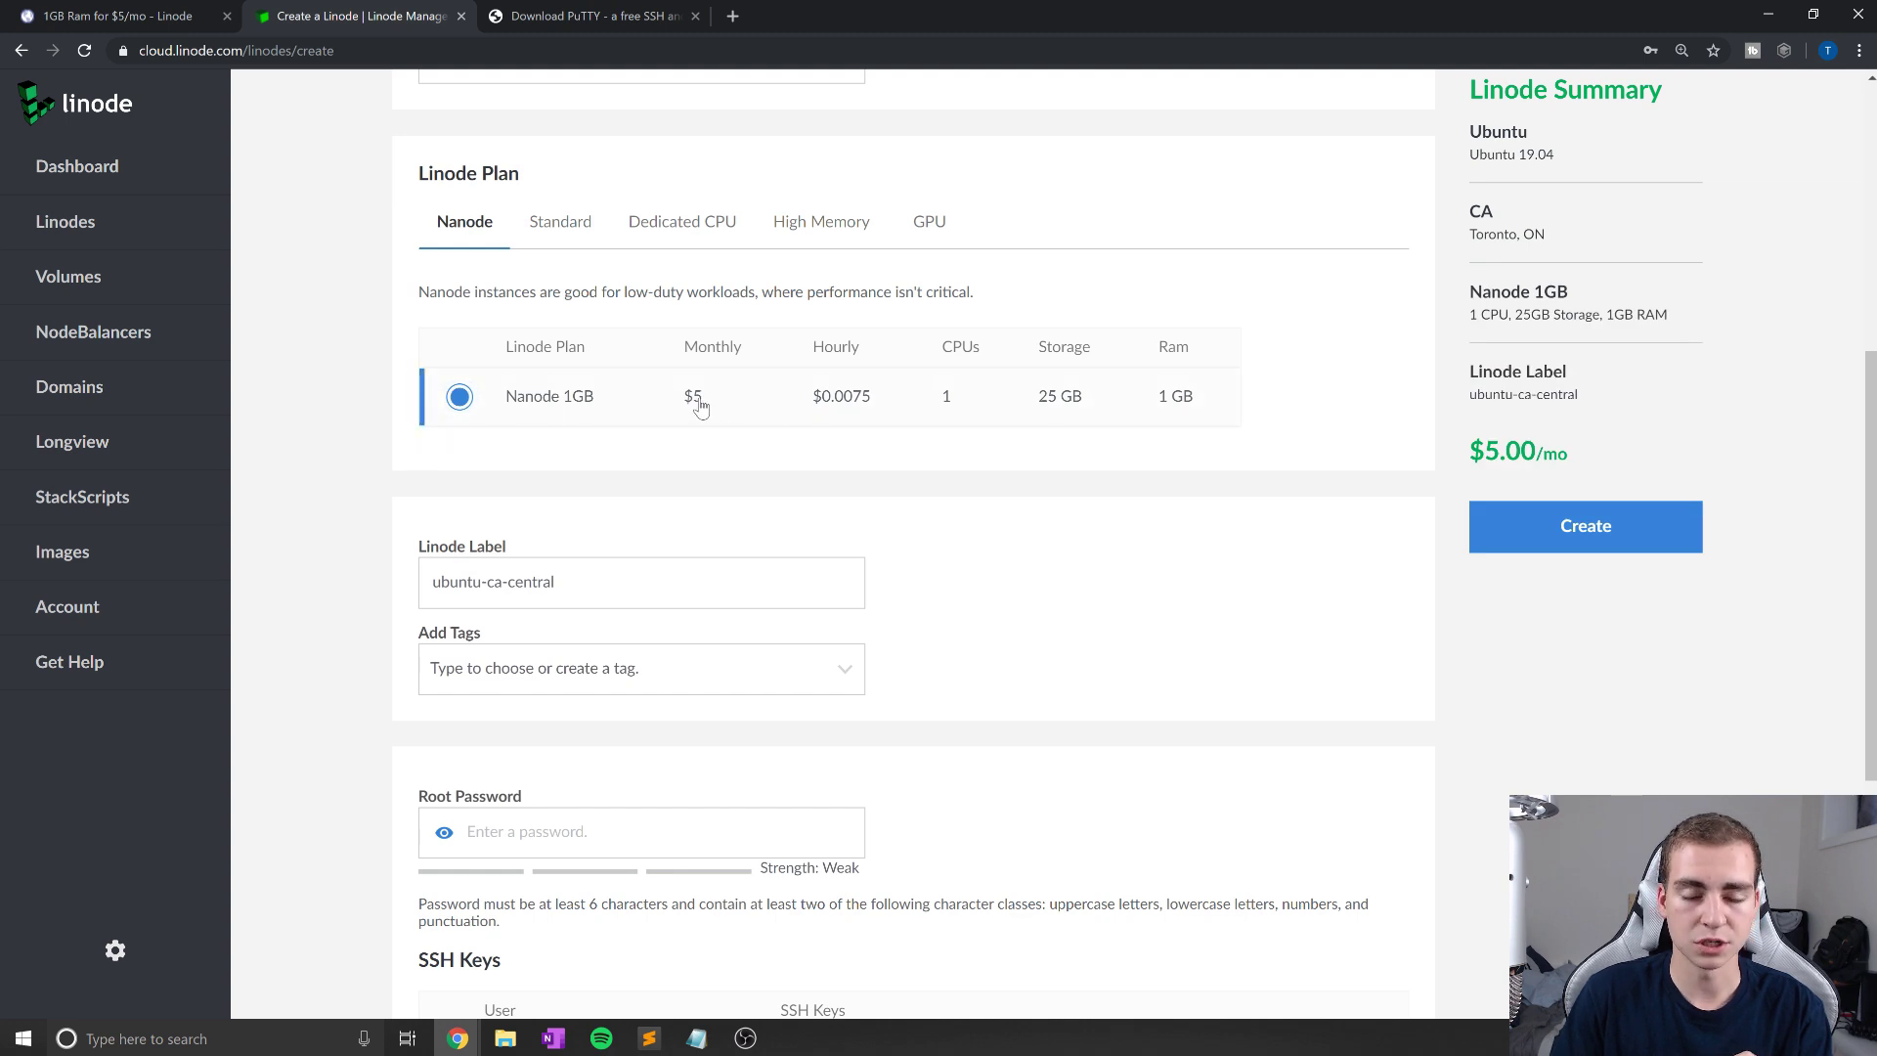
scroll(706, 408, "up", 1)
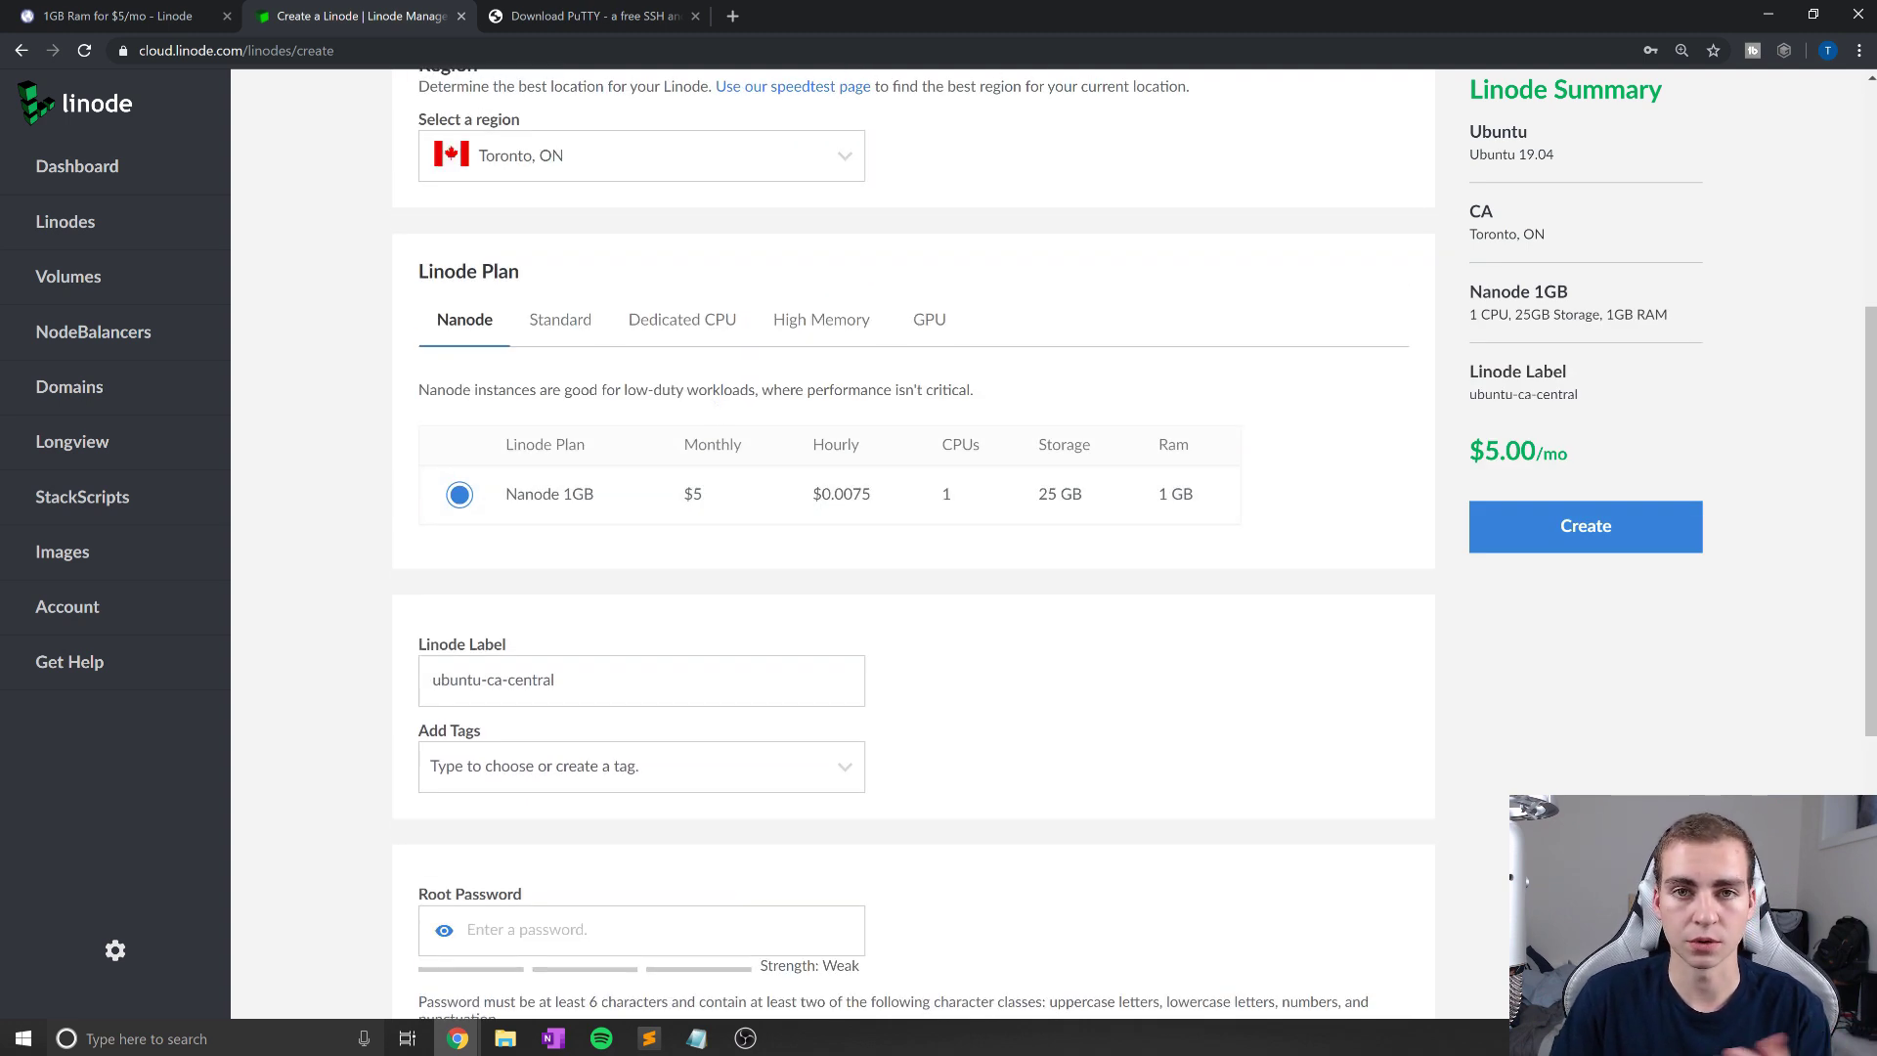
scroll(890, 462, "down", 2)
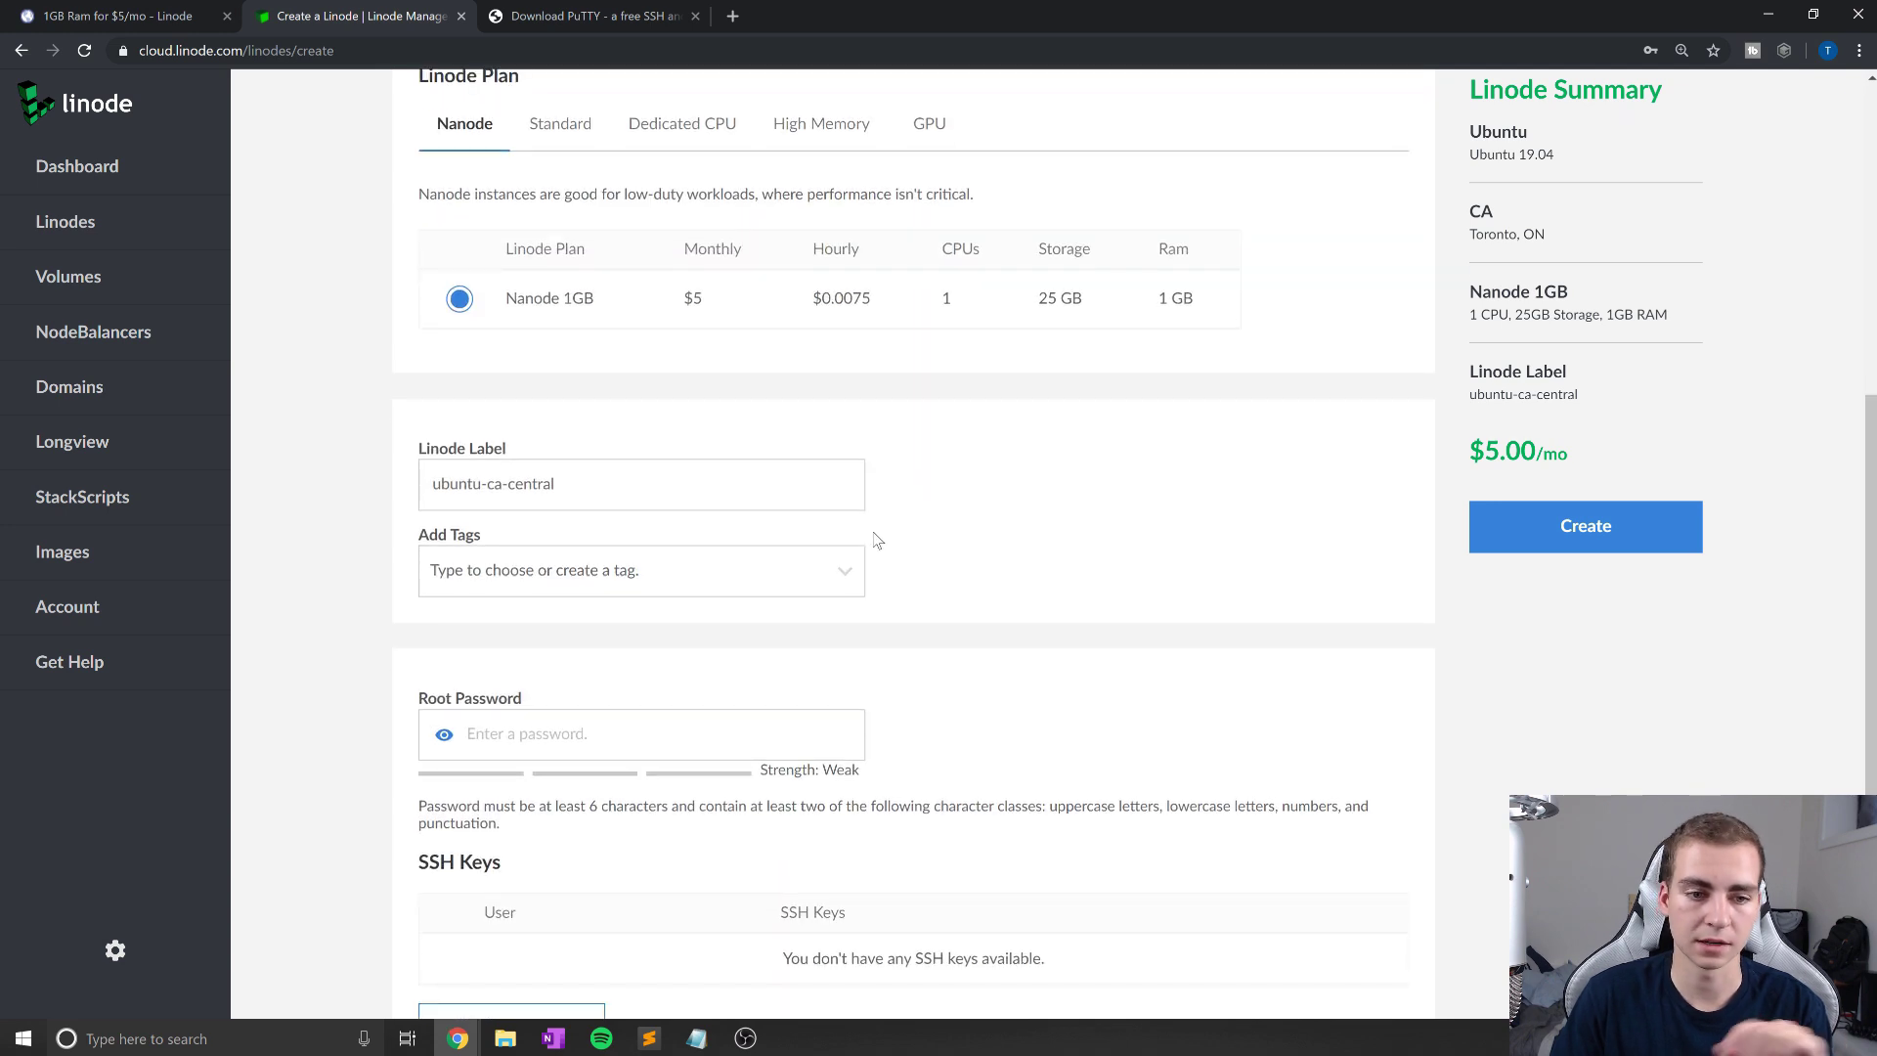
scroll(871, 532, "down", 1)
Step: Replace the Linode label ubuntu-ca-central with mysql-server
left_click_drag(562, 386, 430, 386)
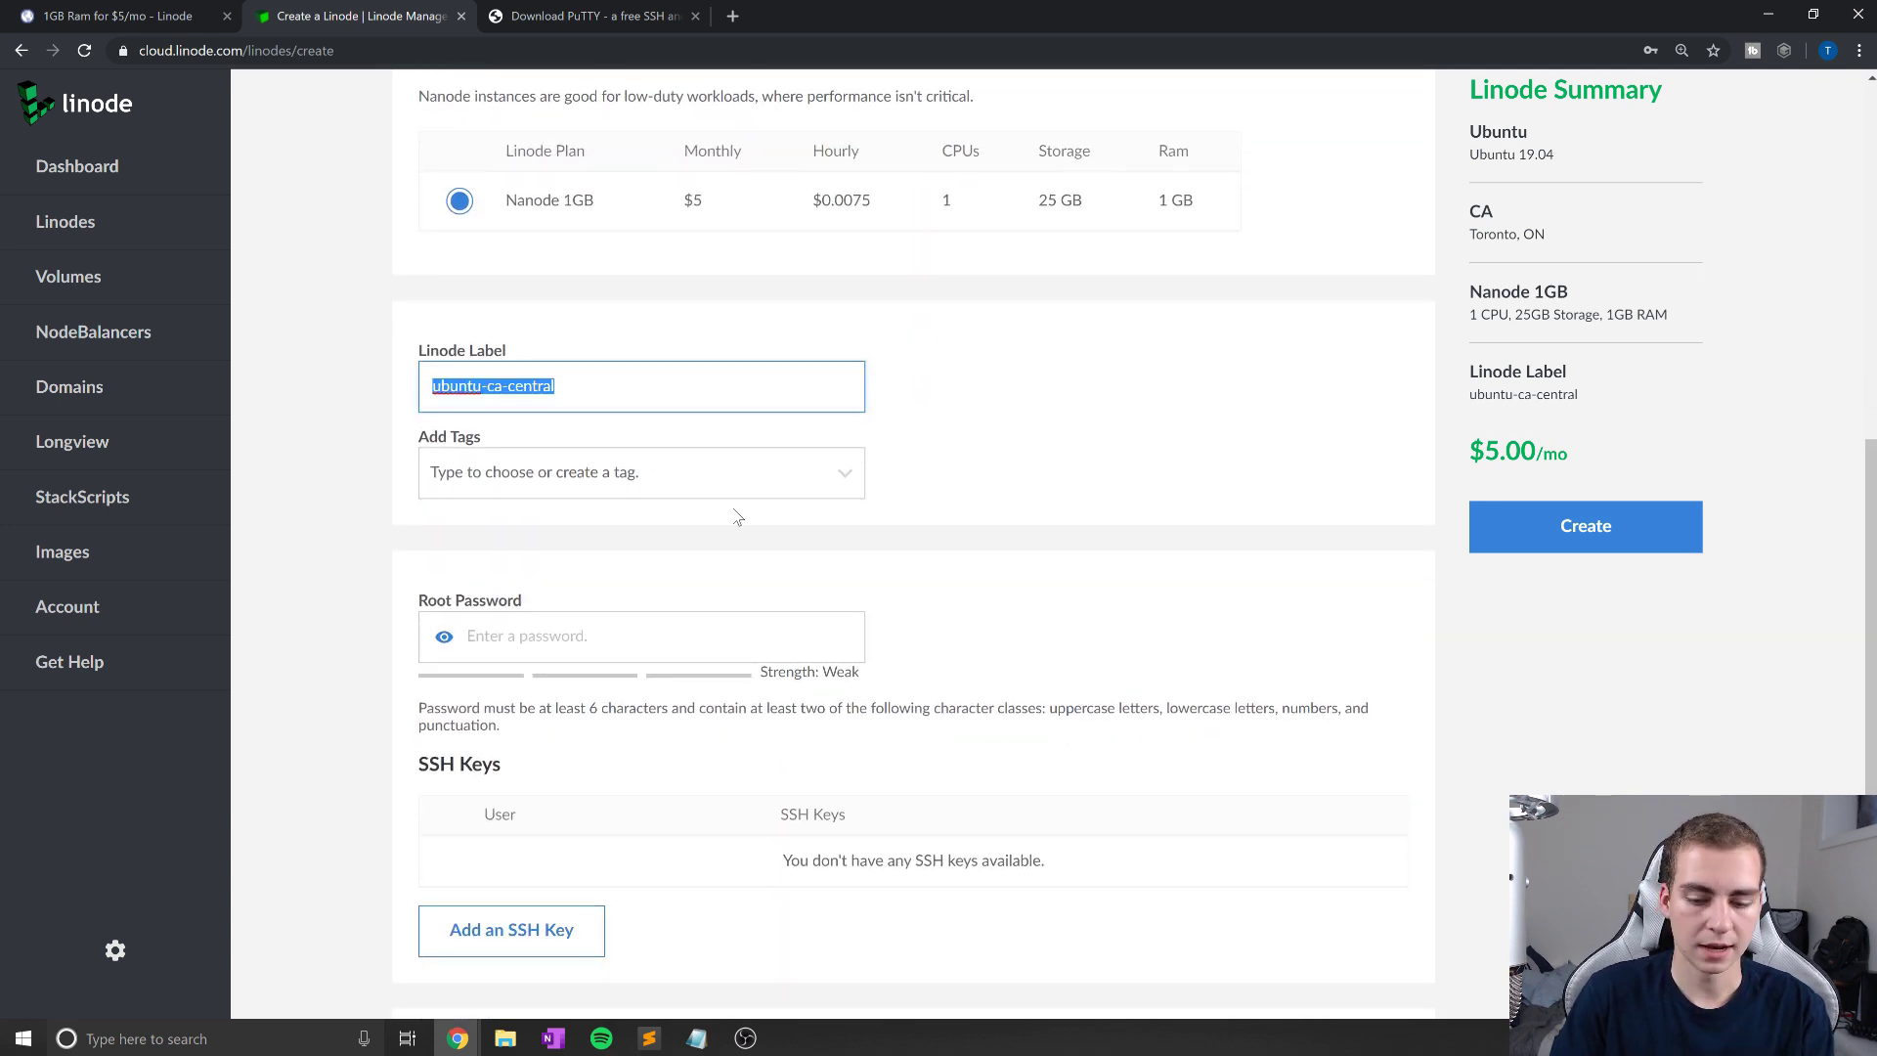
key("BackSpace")
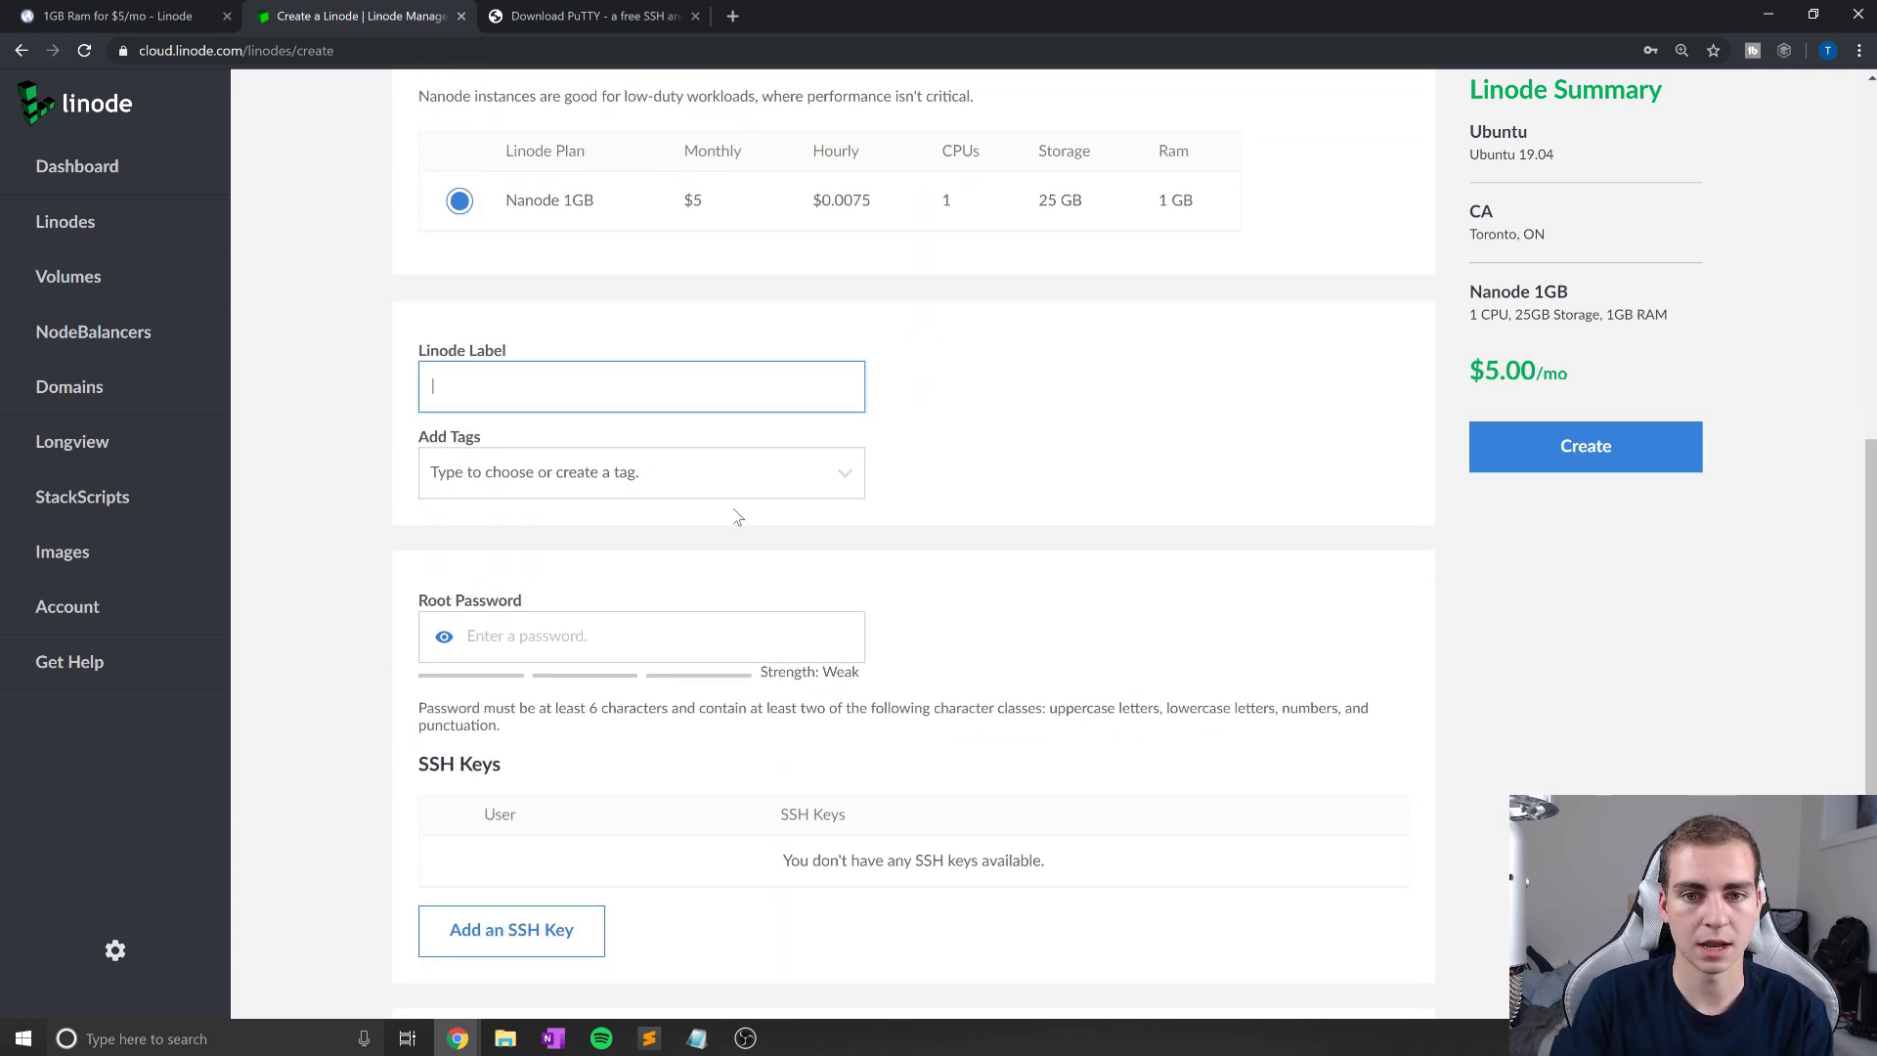
type("mysql")
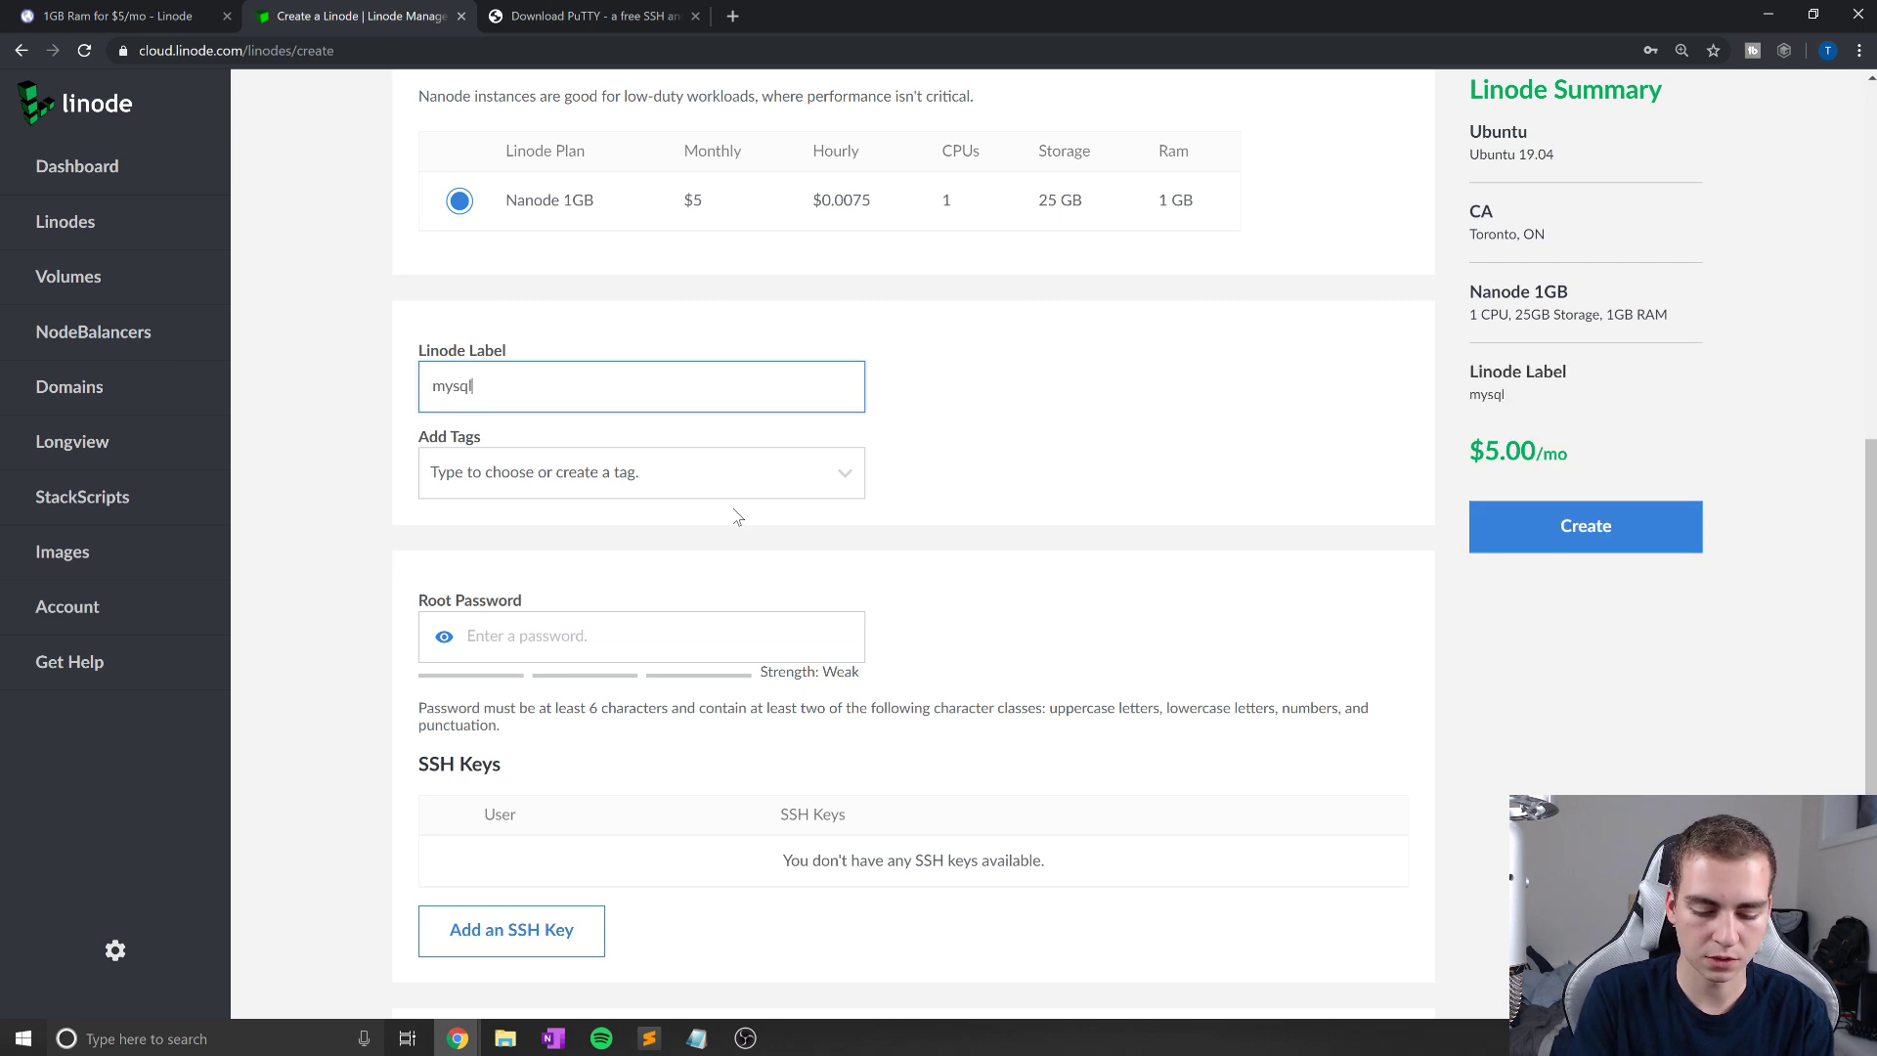
type("-sewrver")
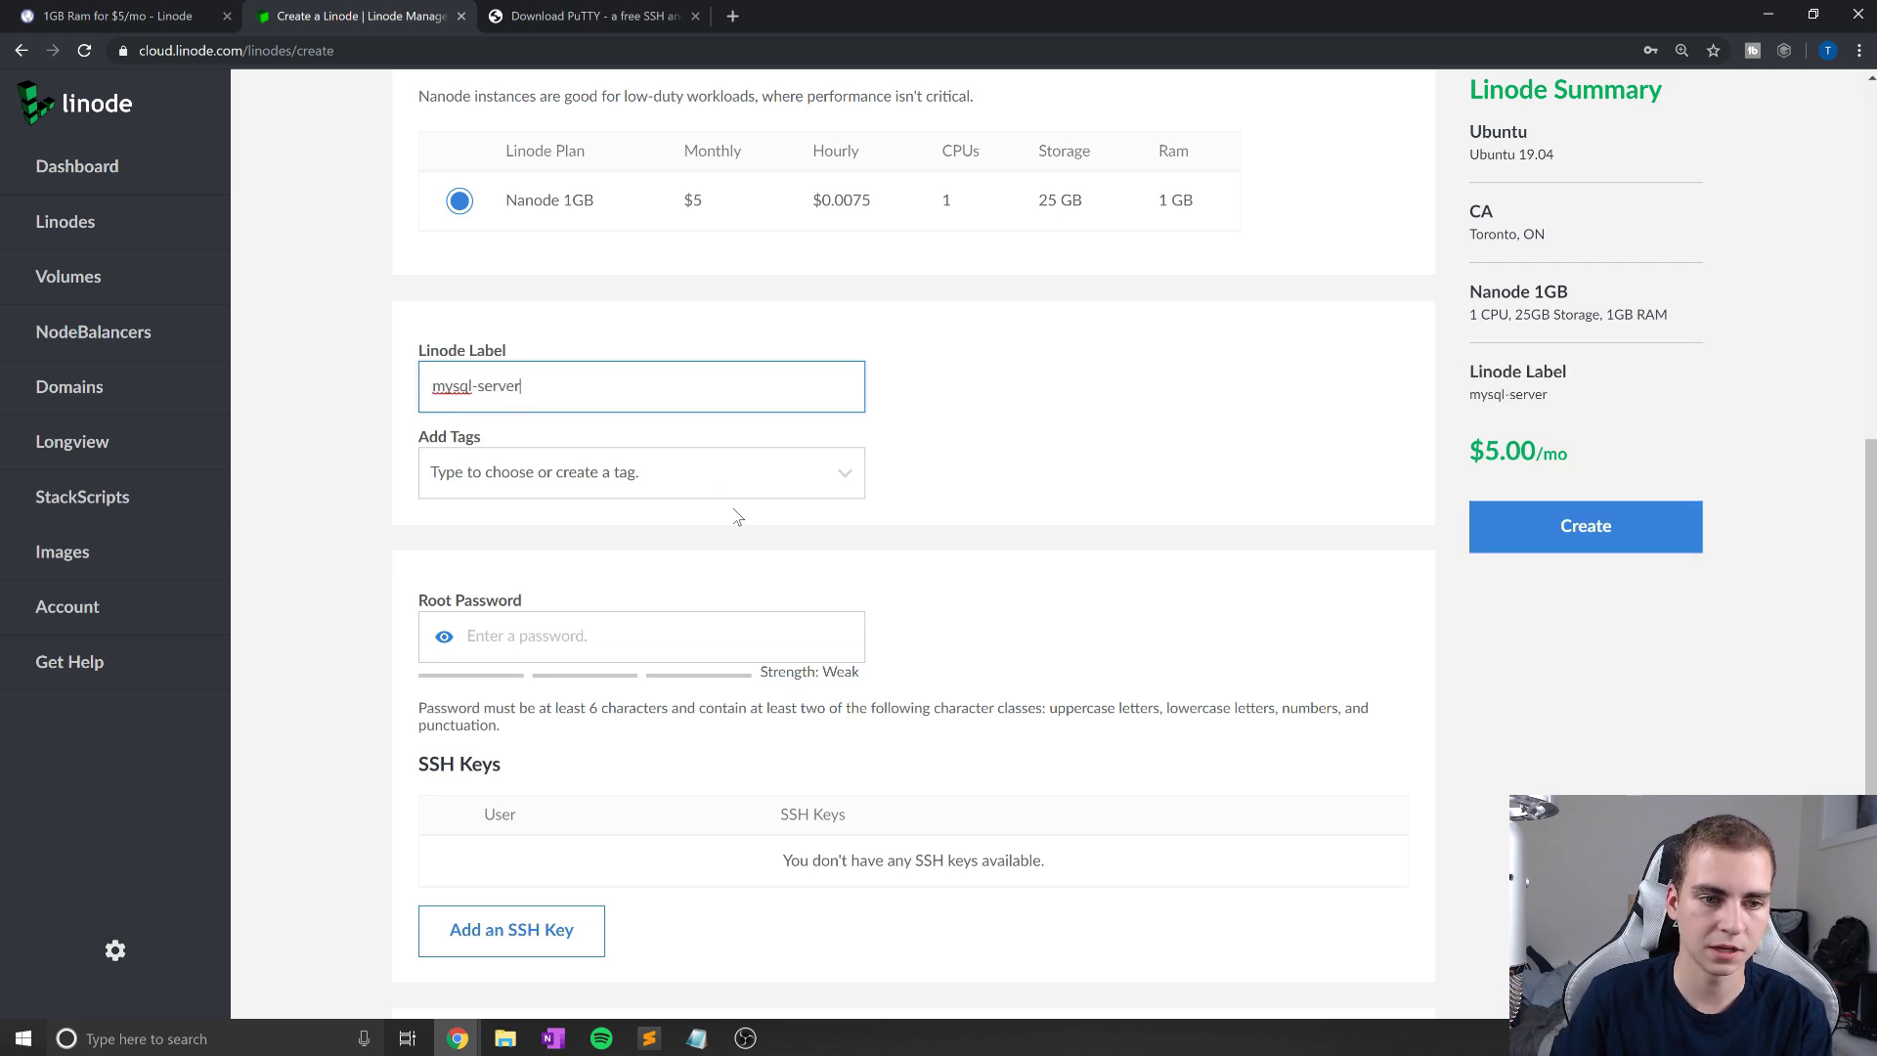
Step: Enter the root password and create the mysql-server Linode
scroll(738, 517, "down", 1)
left_click(738, 517)
type("p")
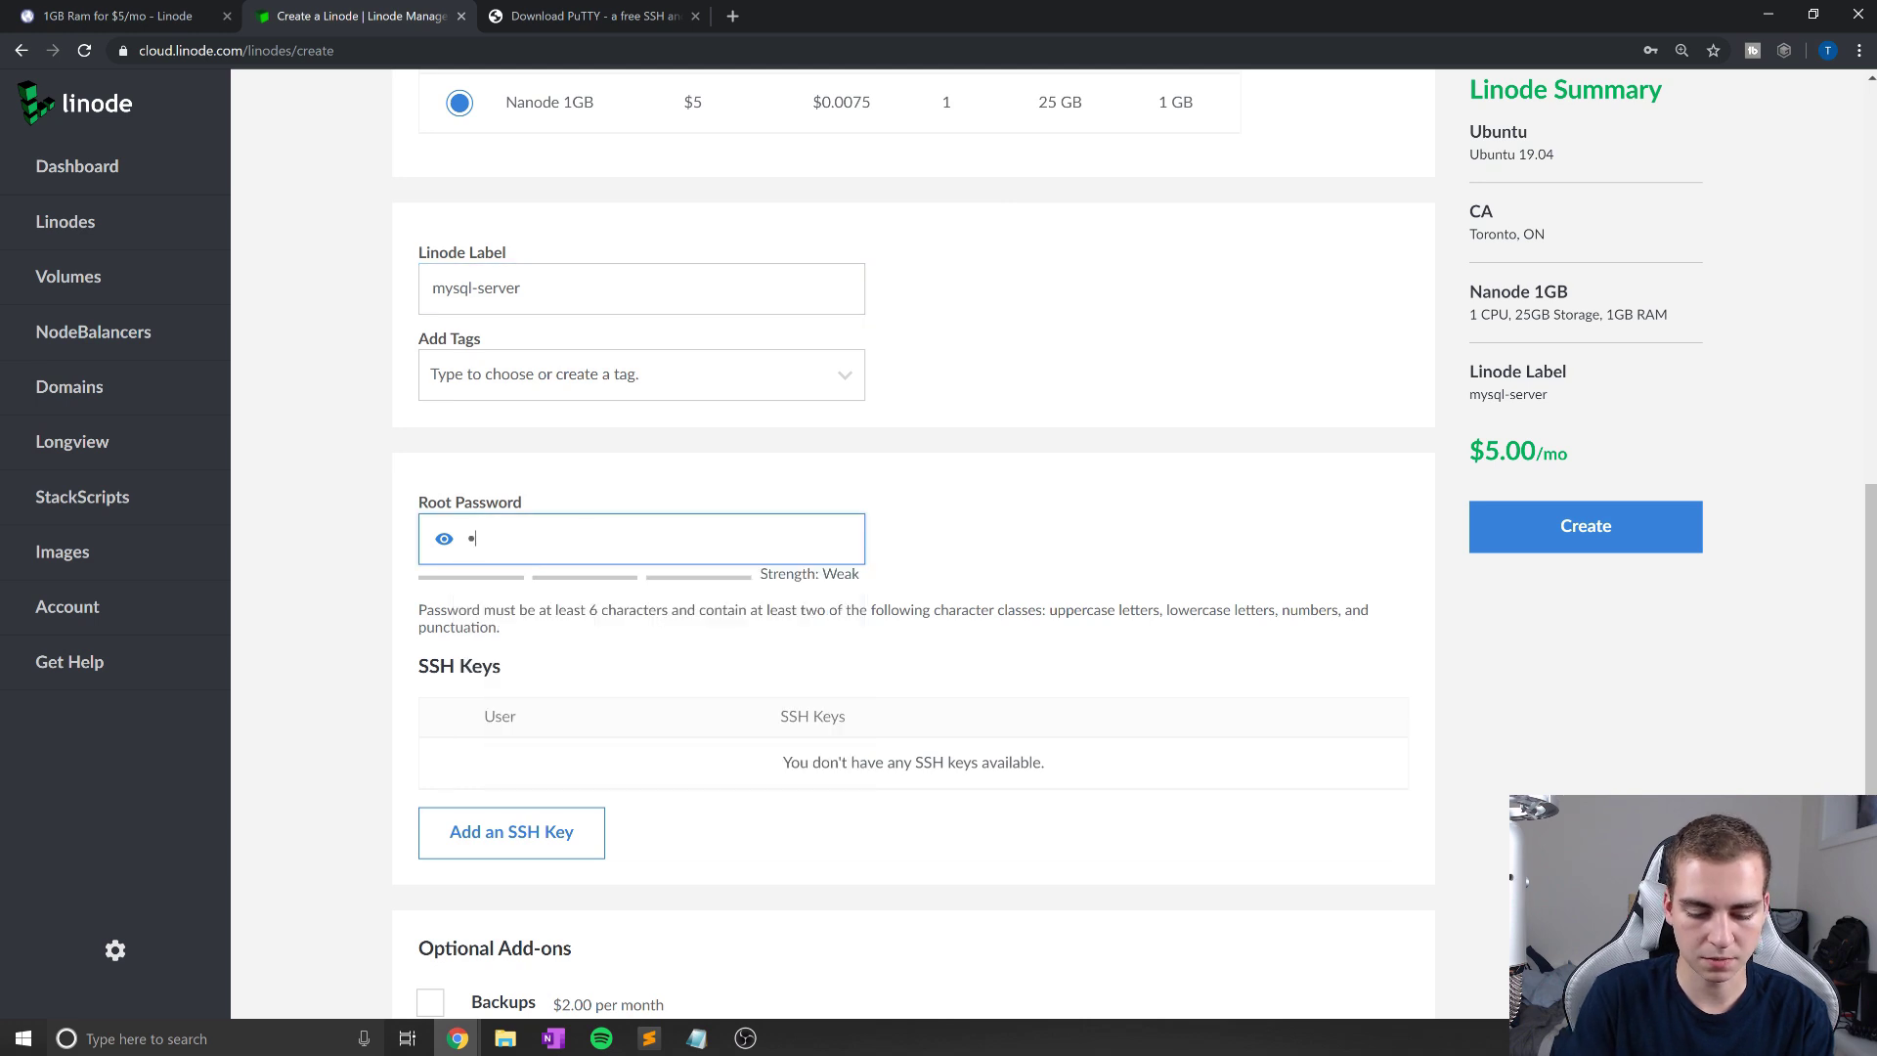
key("BackSpace")
key("BackSpace")
type("password")
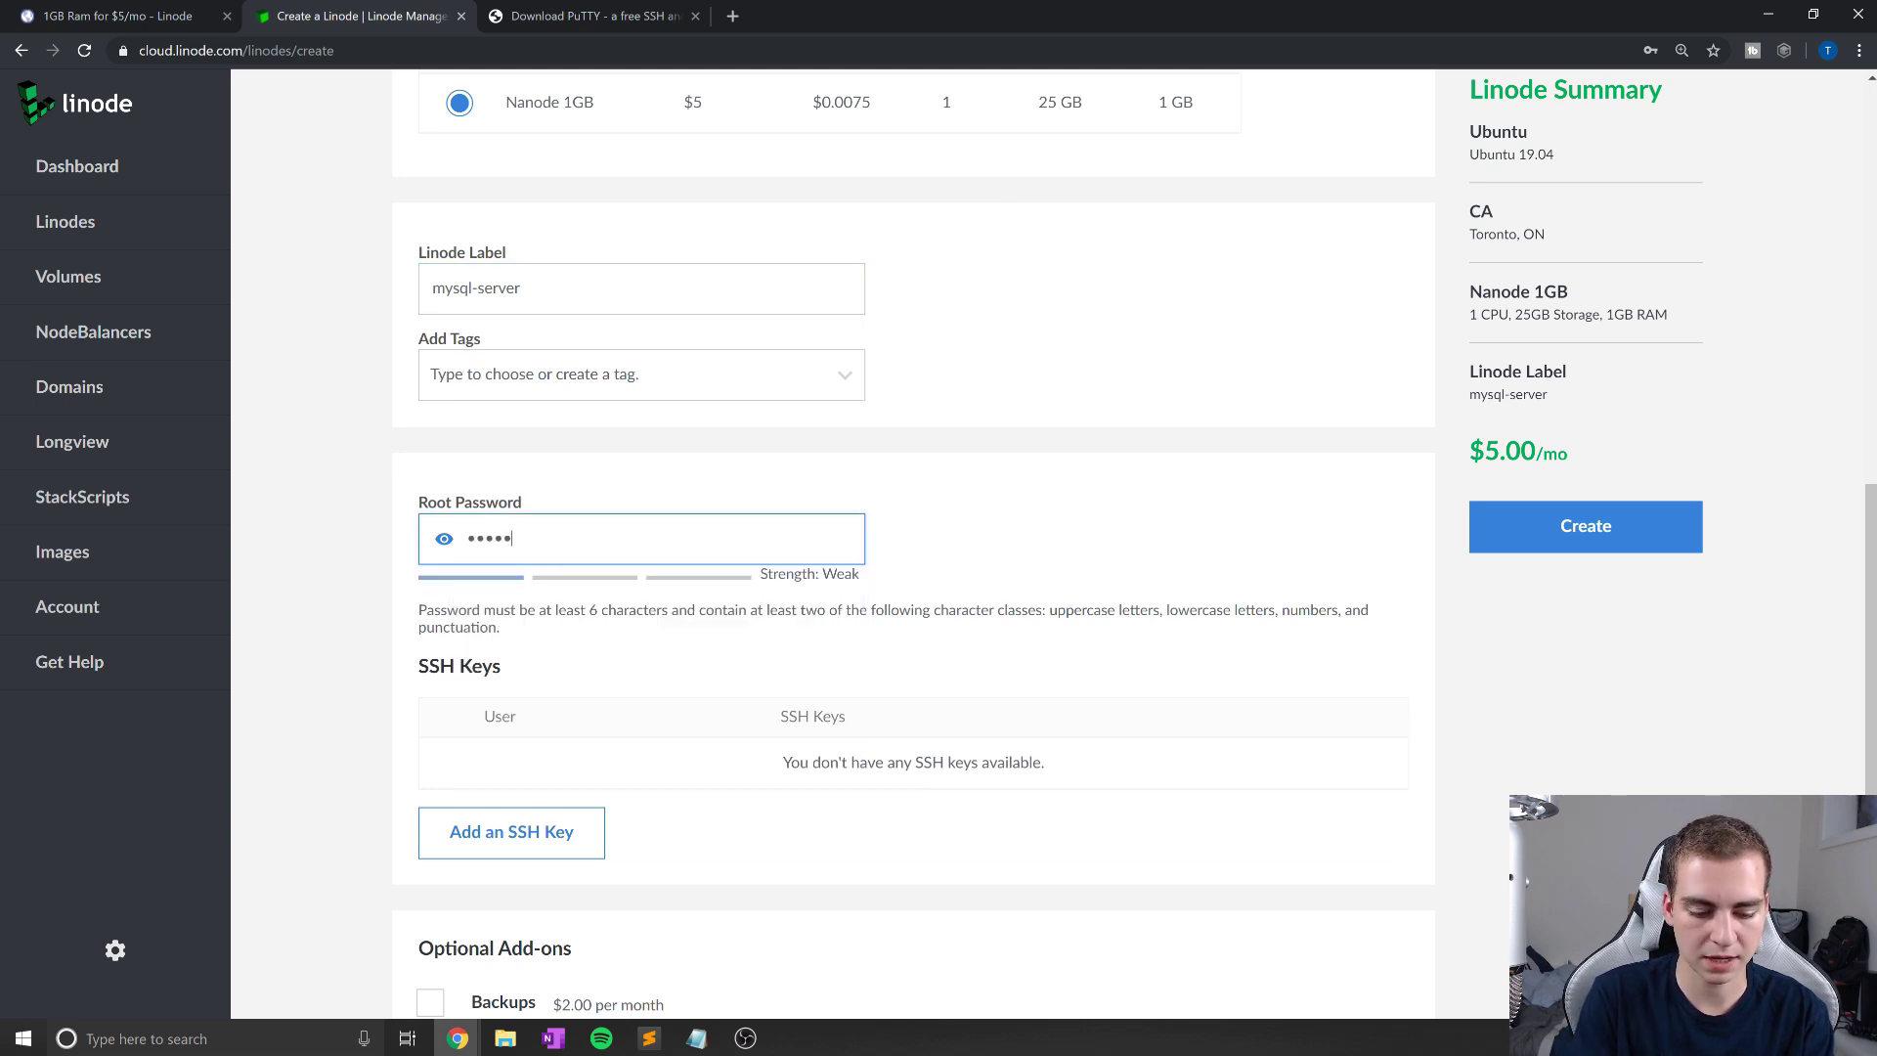
left_click(1061, 538)
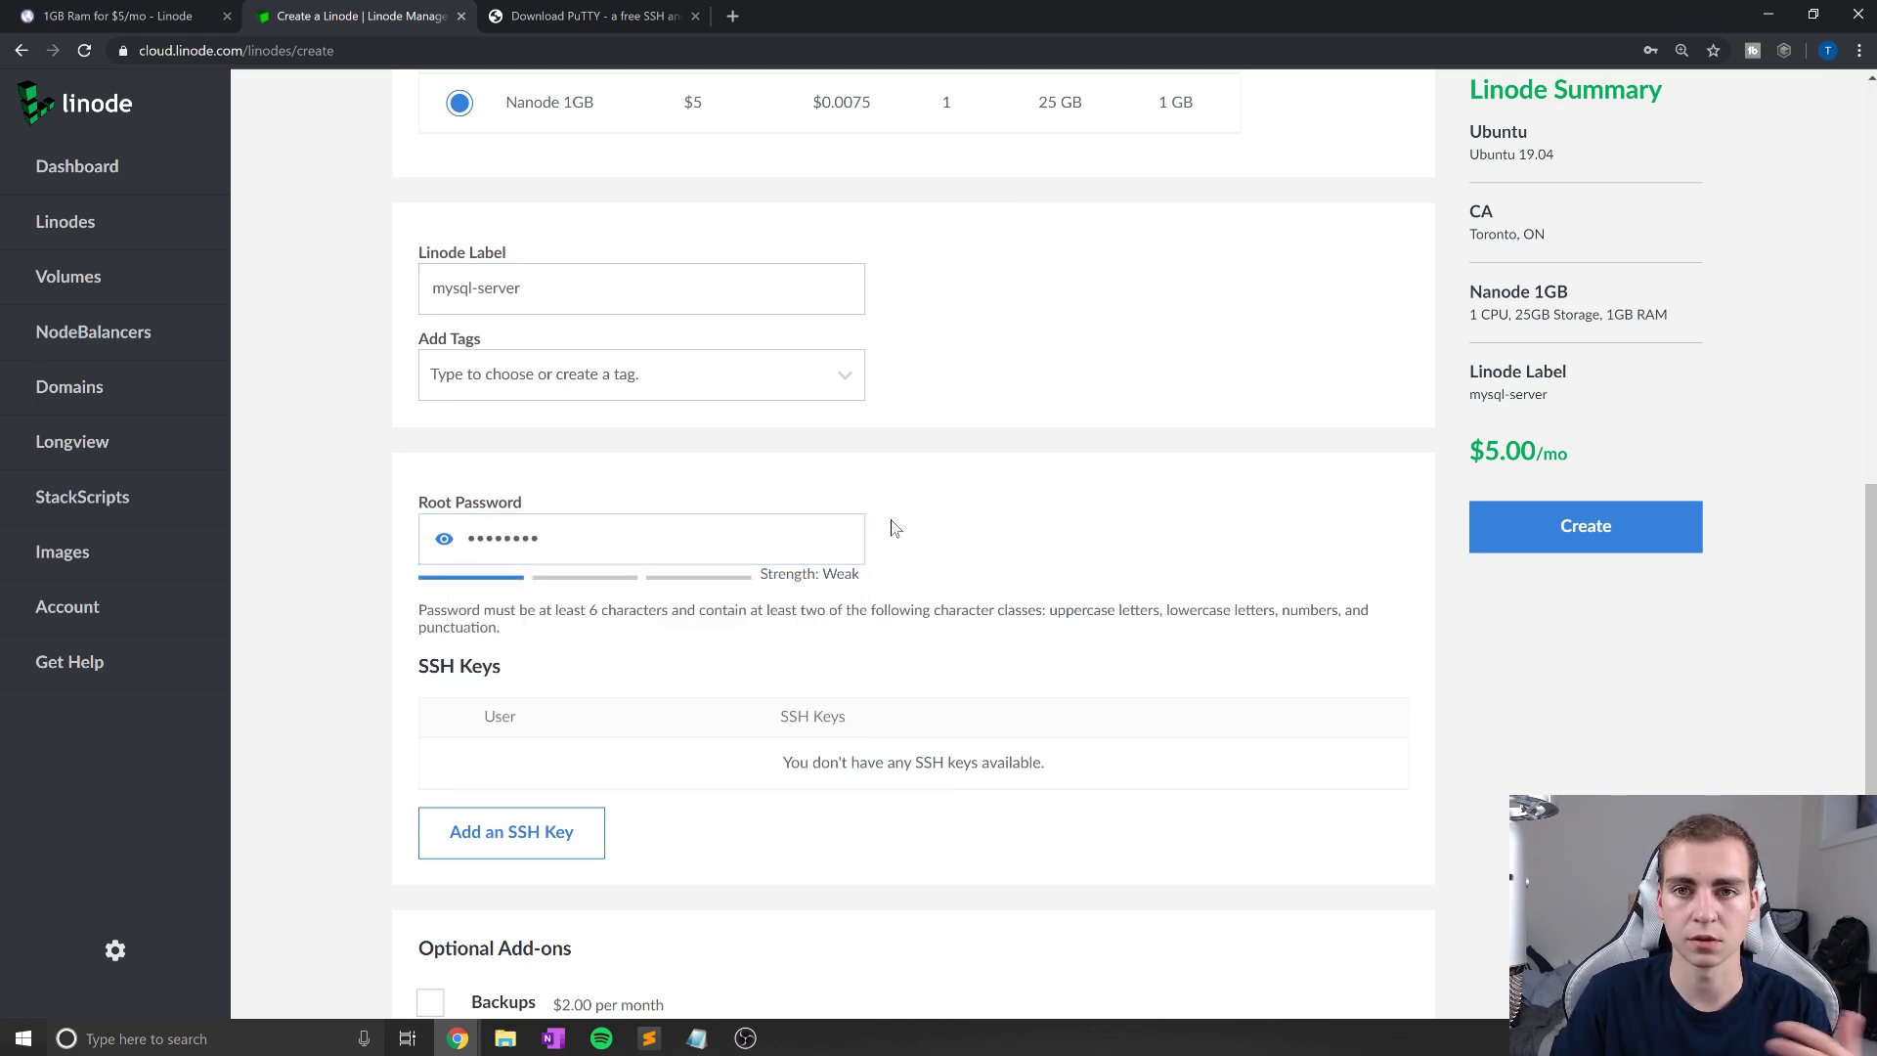
scroll(913, 538, "down", 2)
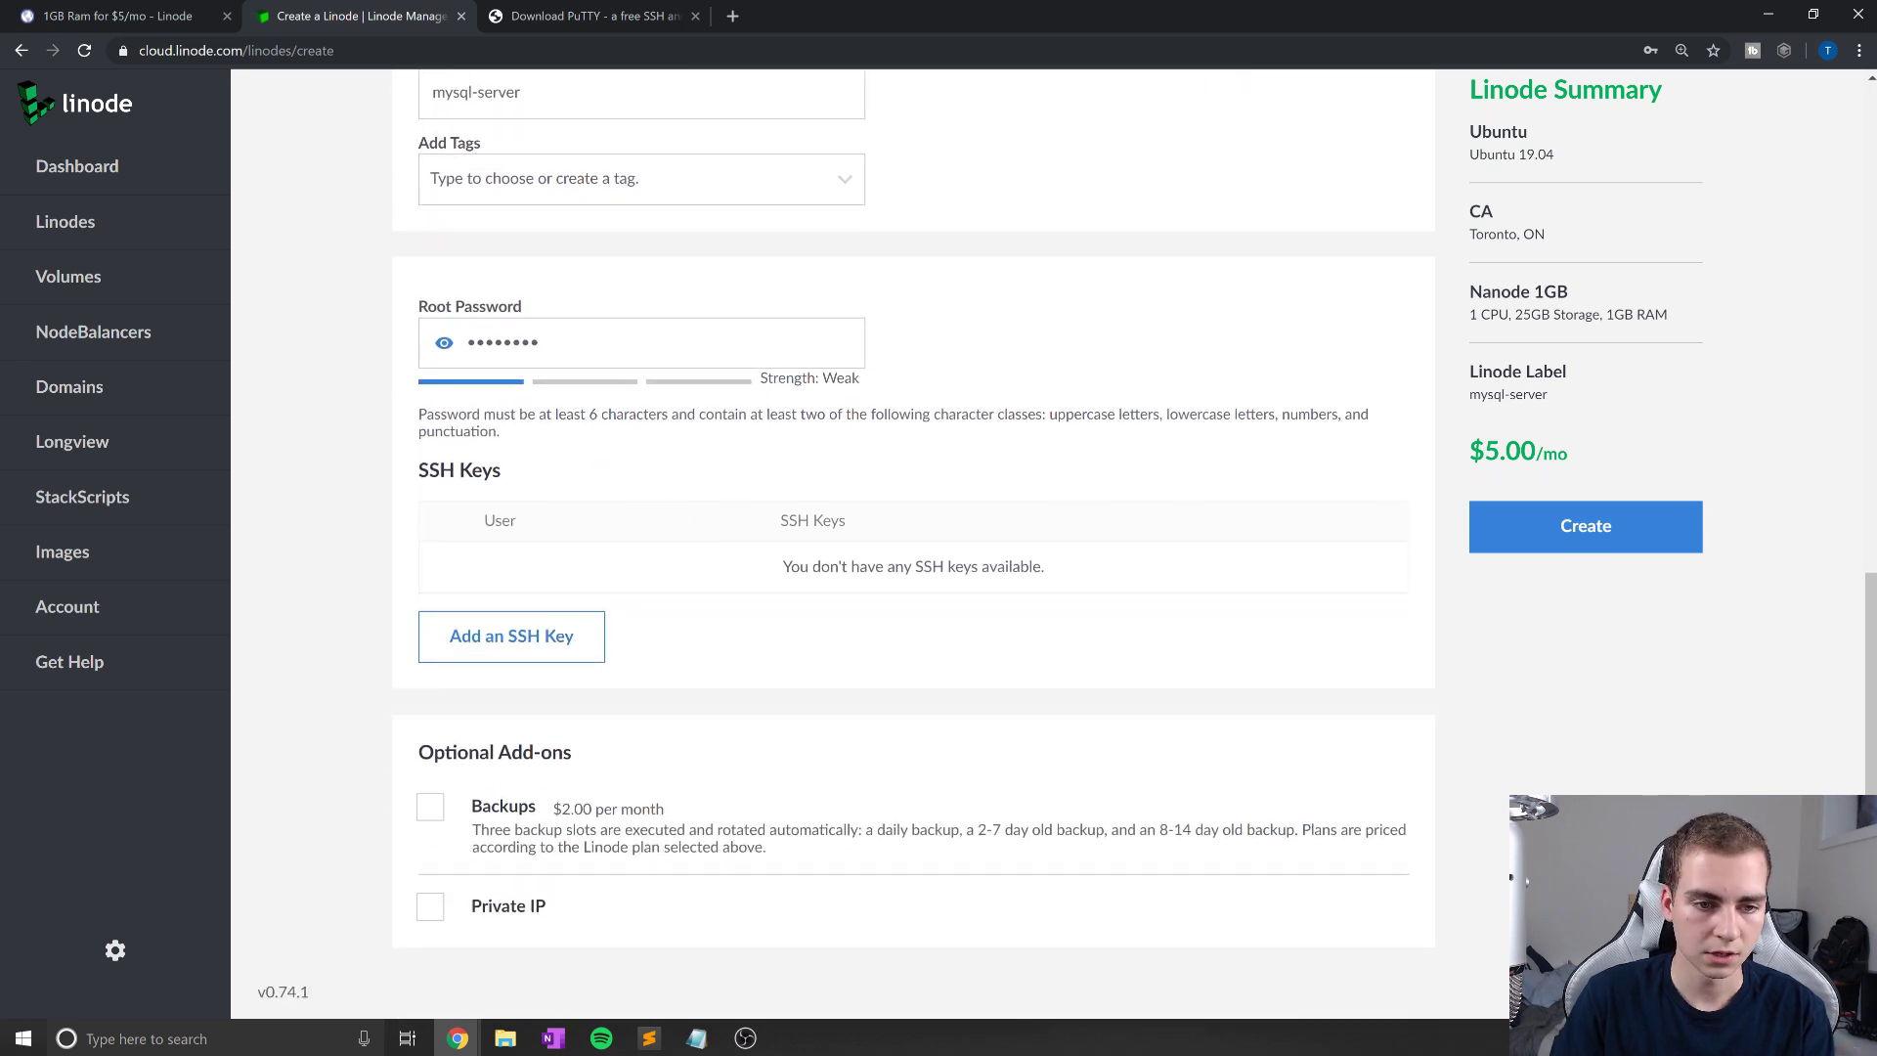
double_click(502, 342)
scroll(1306, 531, "up", 3)
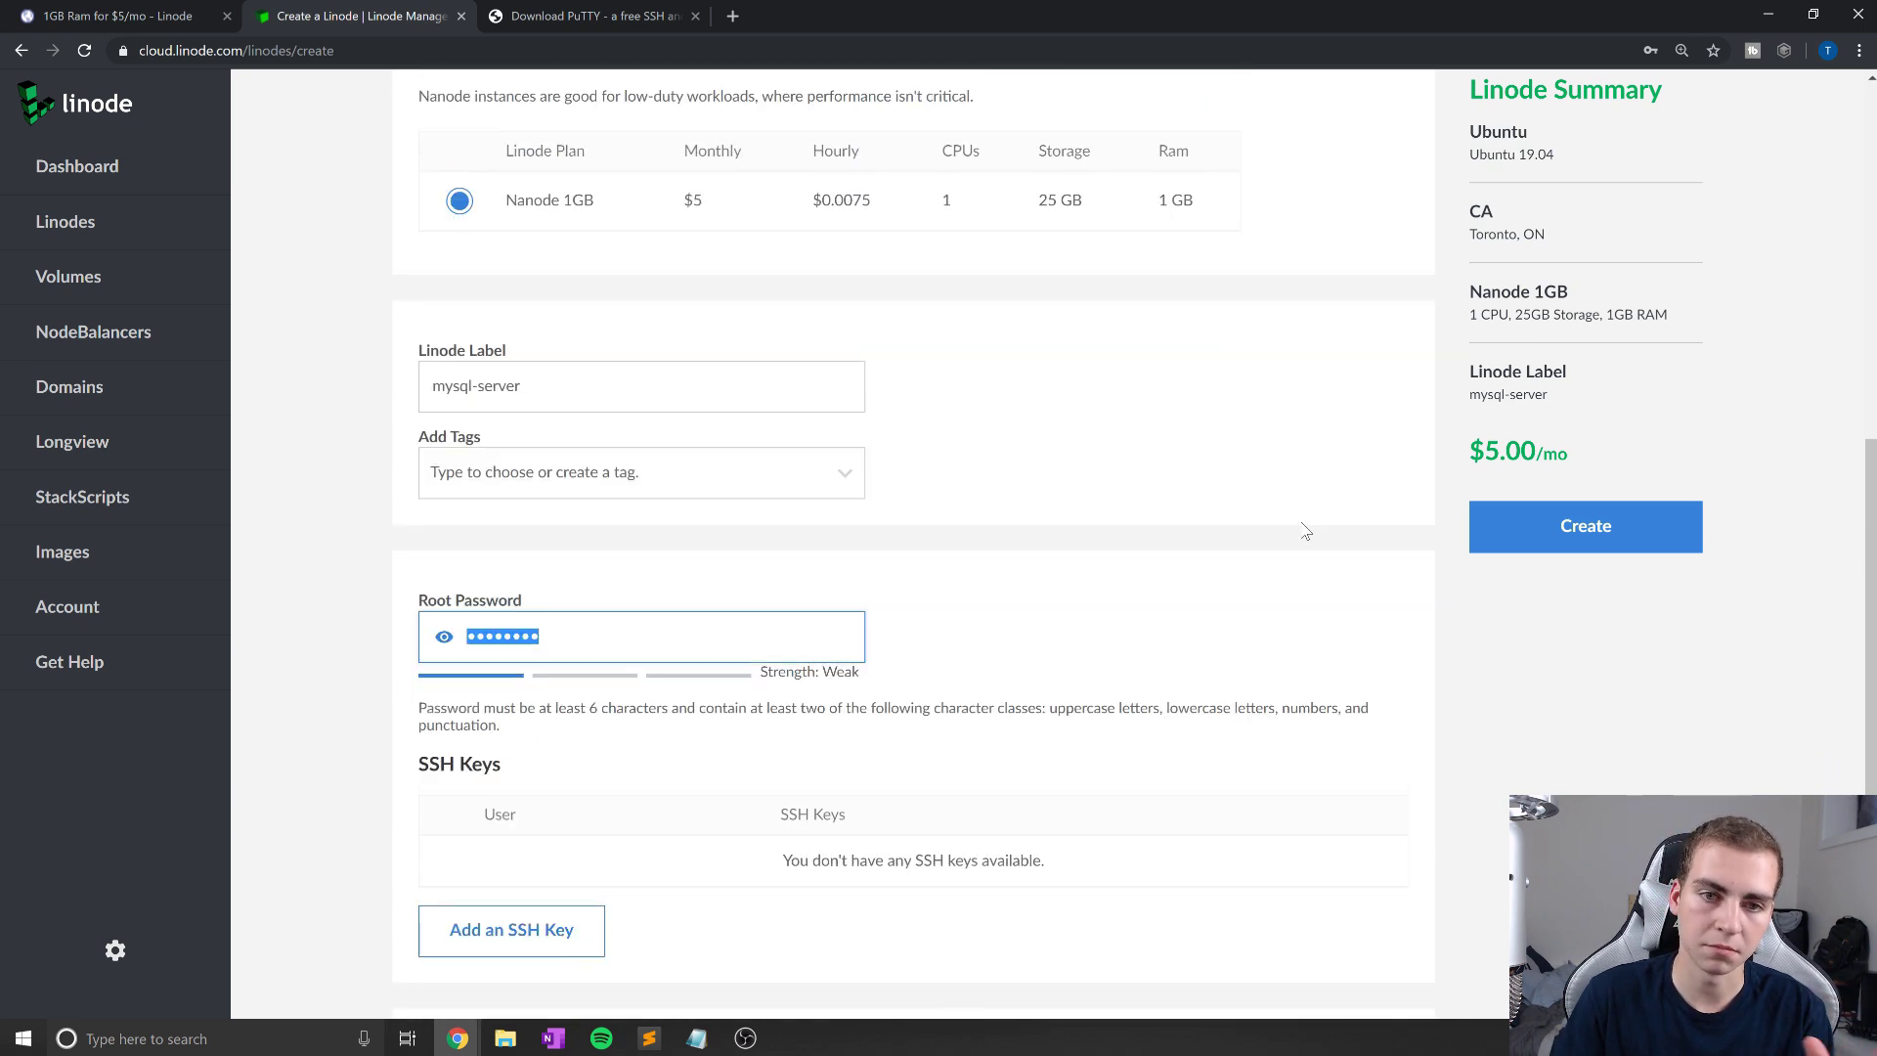
scroll(1306, 530, "up", 7)
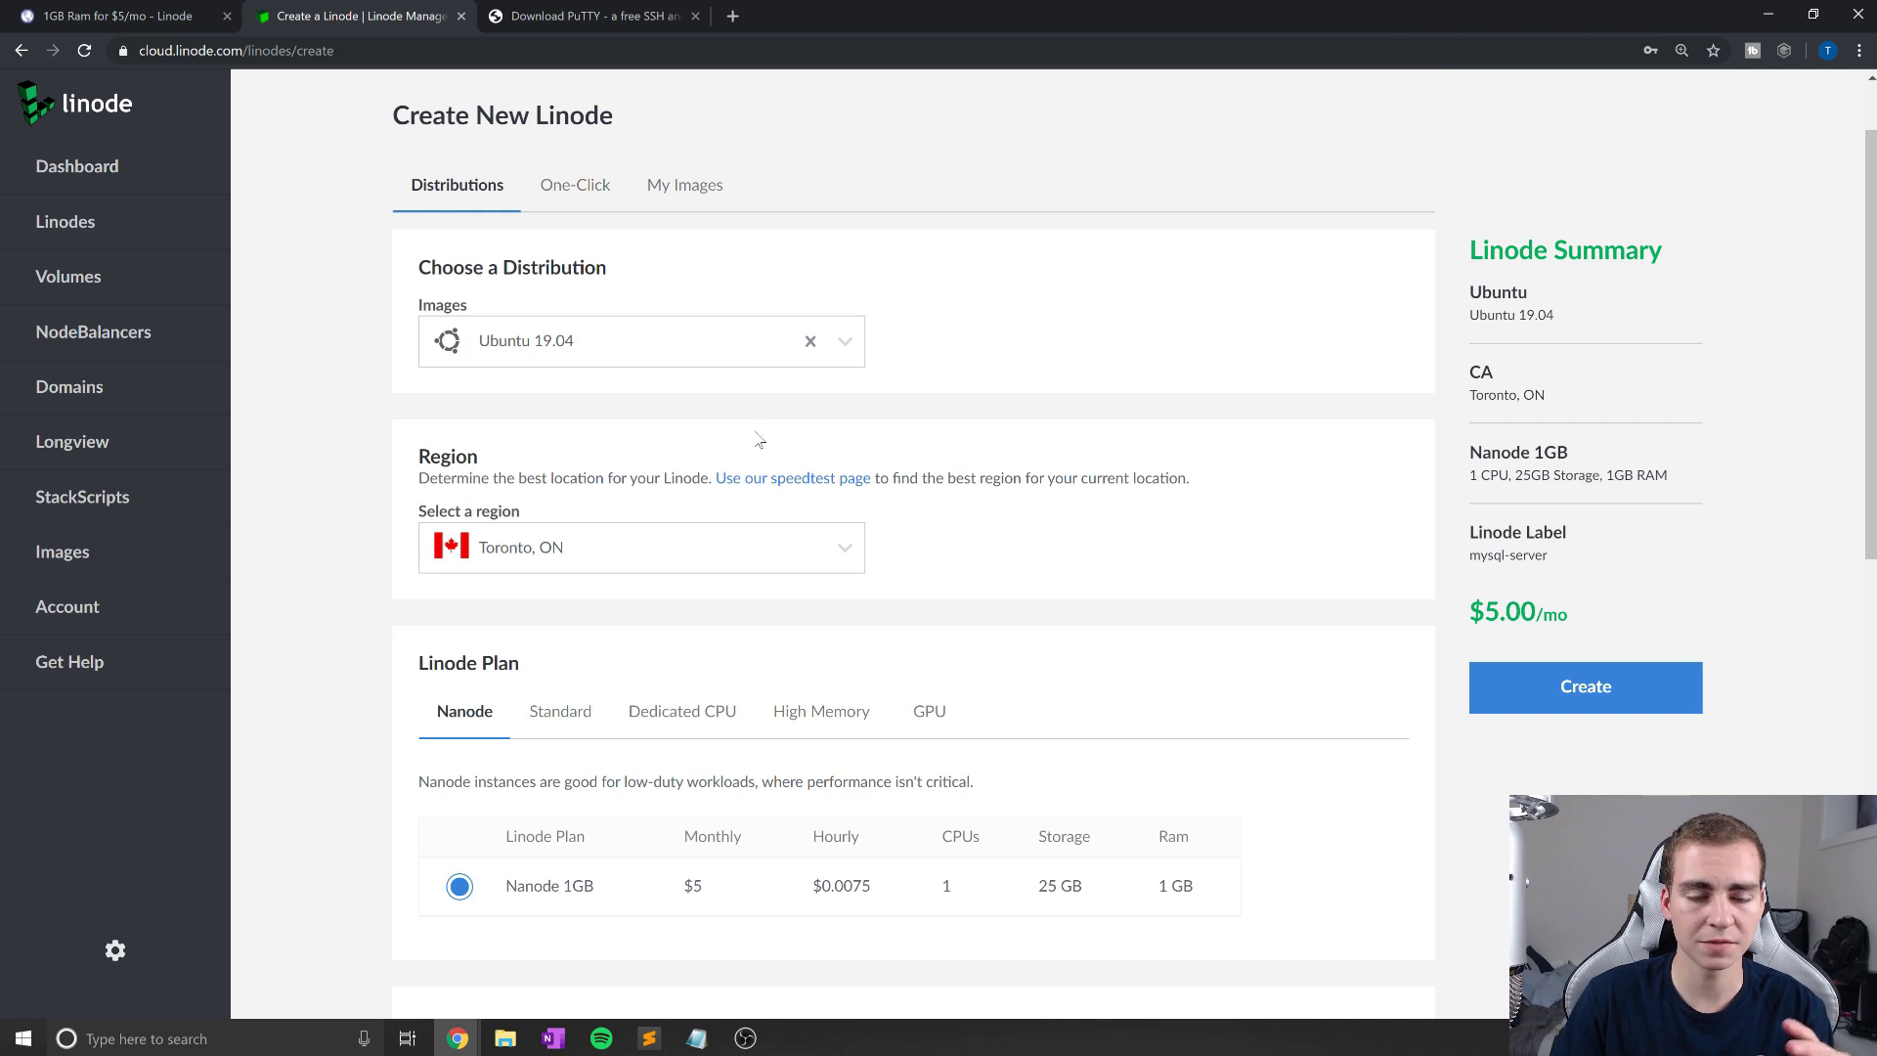
left_click(1584, 685)
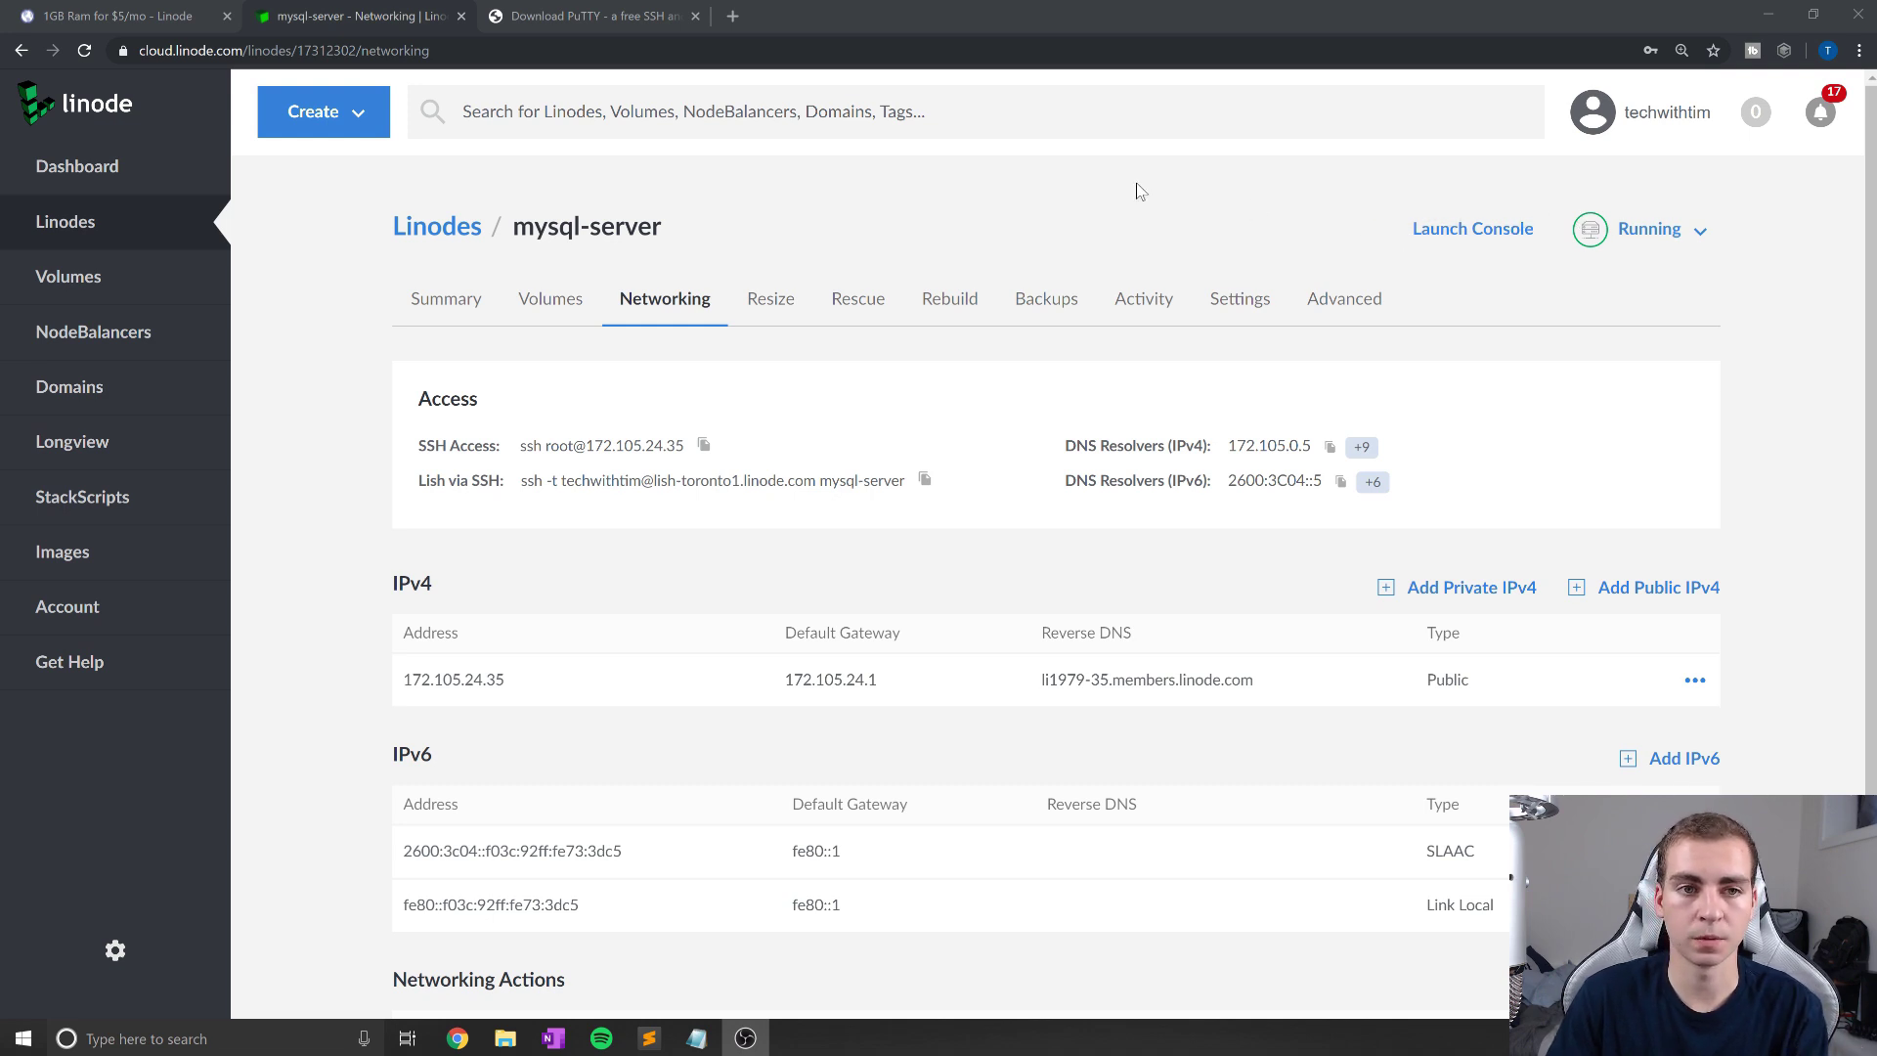
Step: Check the mysql-server web console, then begin a Windows search for PuTTY
left_click(635, 13)
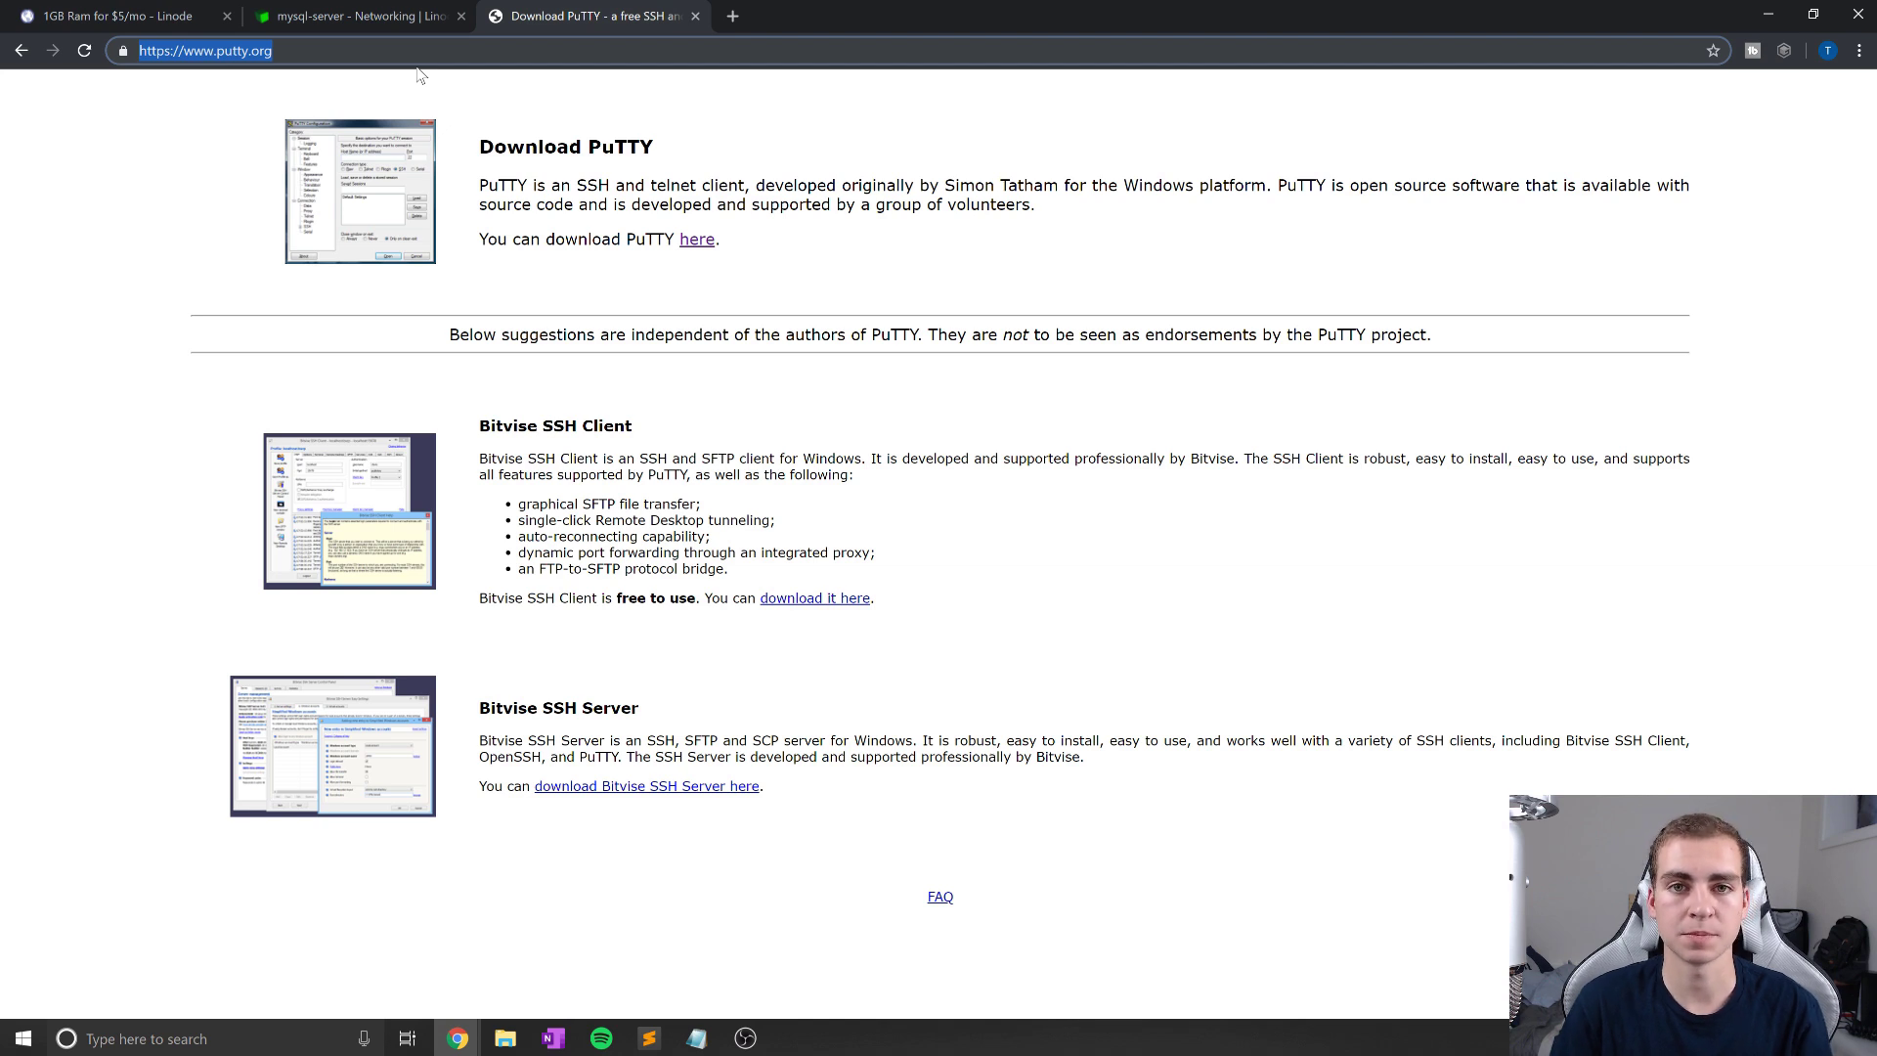
left_click(387, 15)
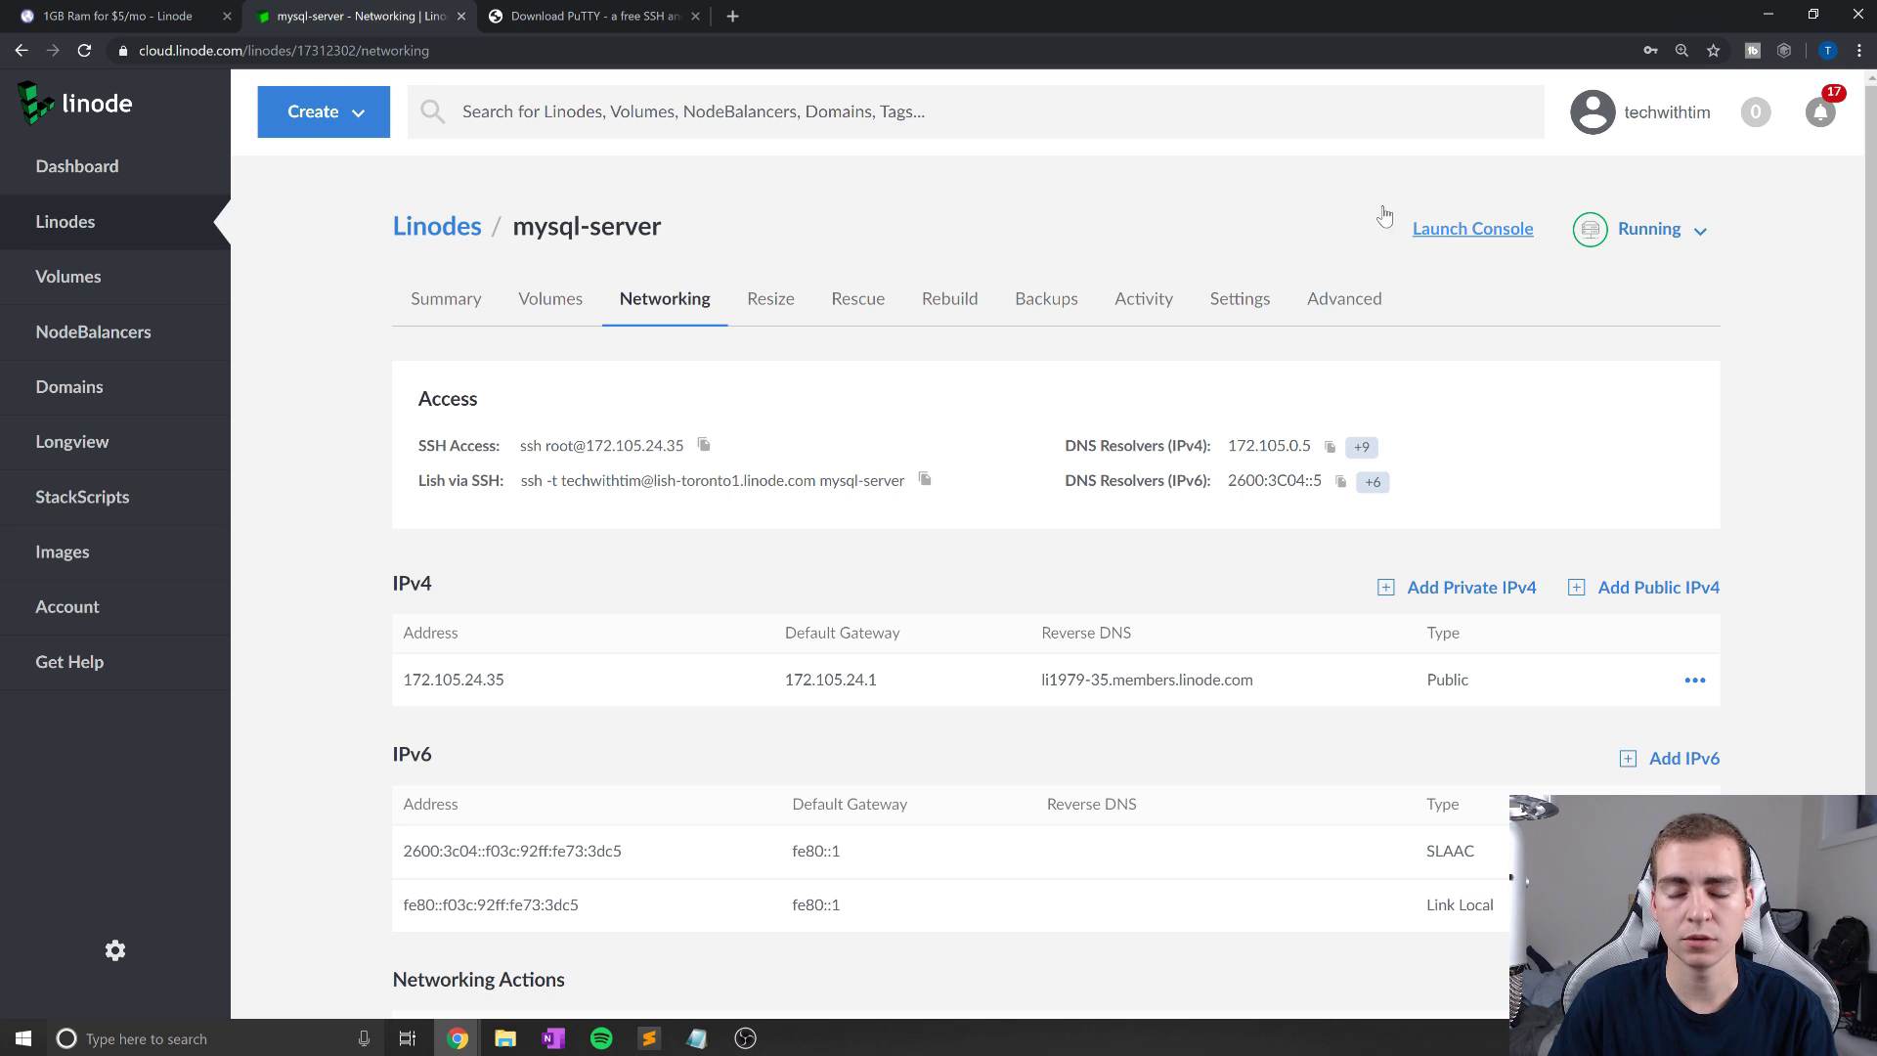
left_click(1465, 234)
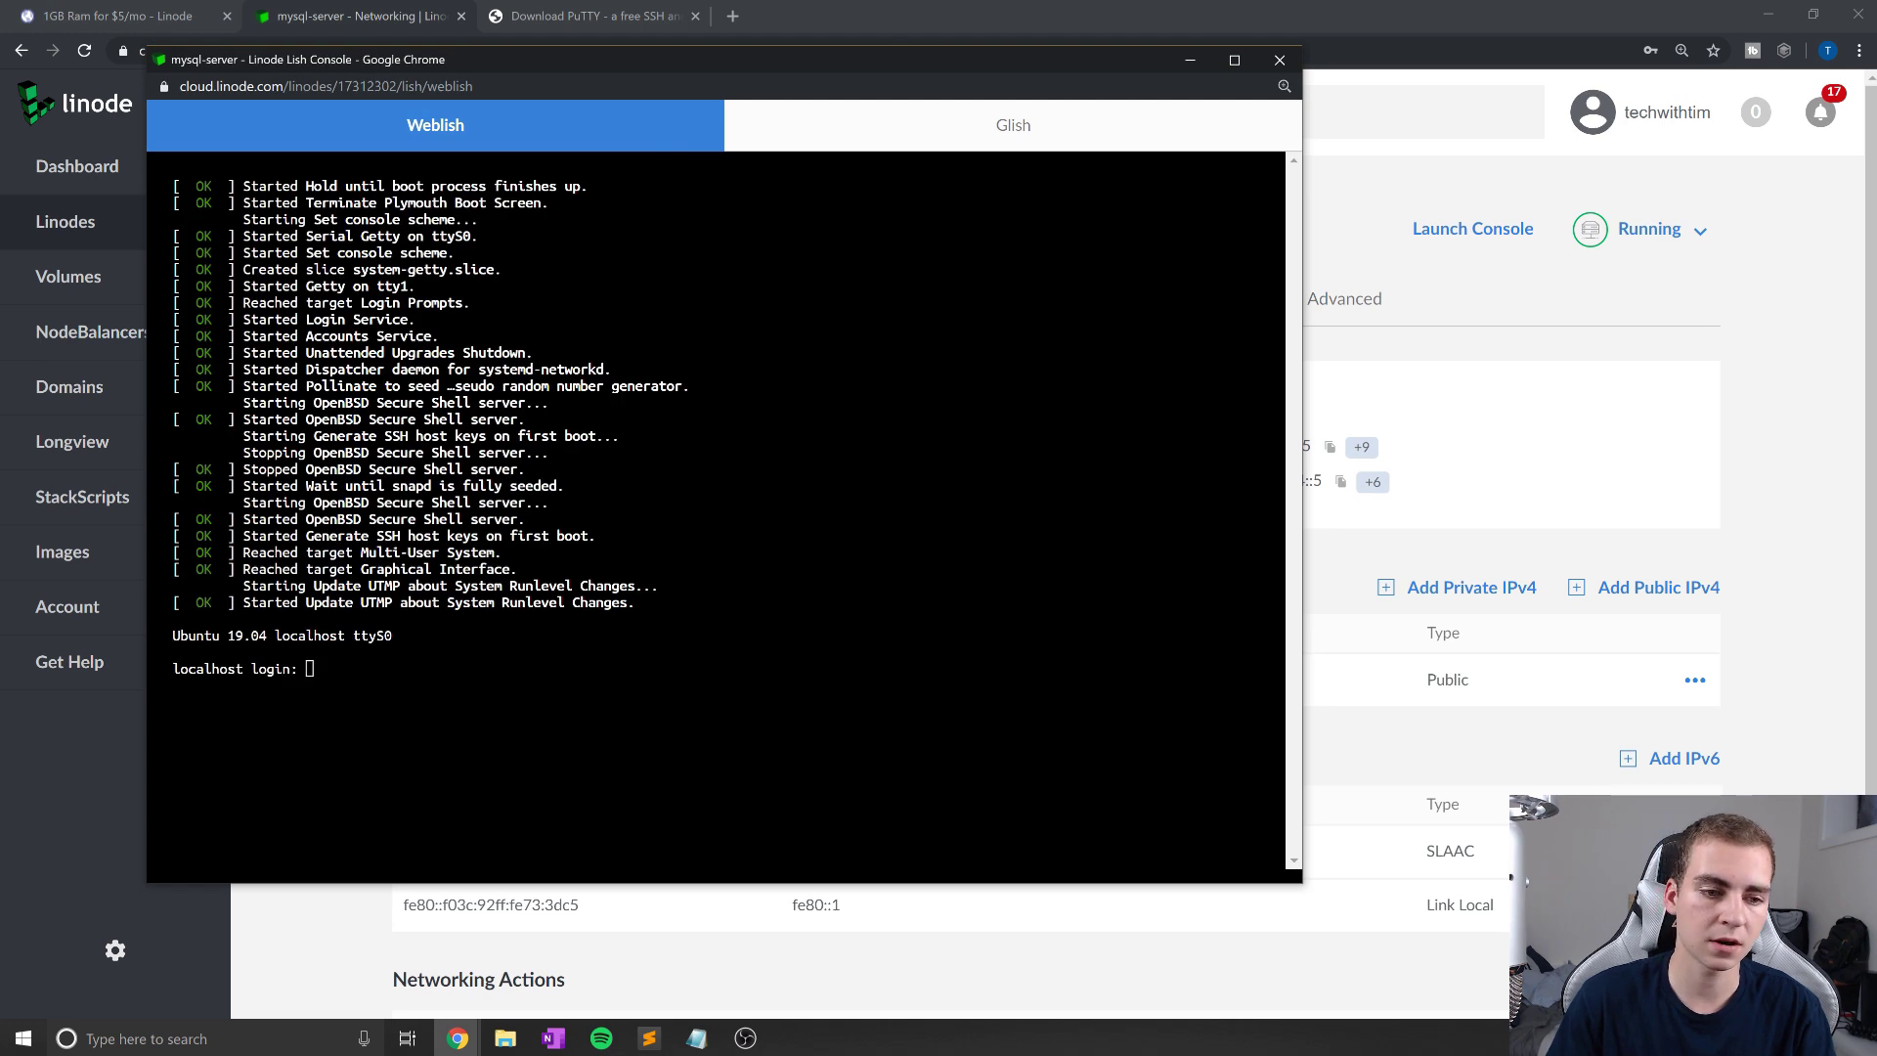
left_click(1277, 62)
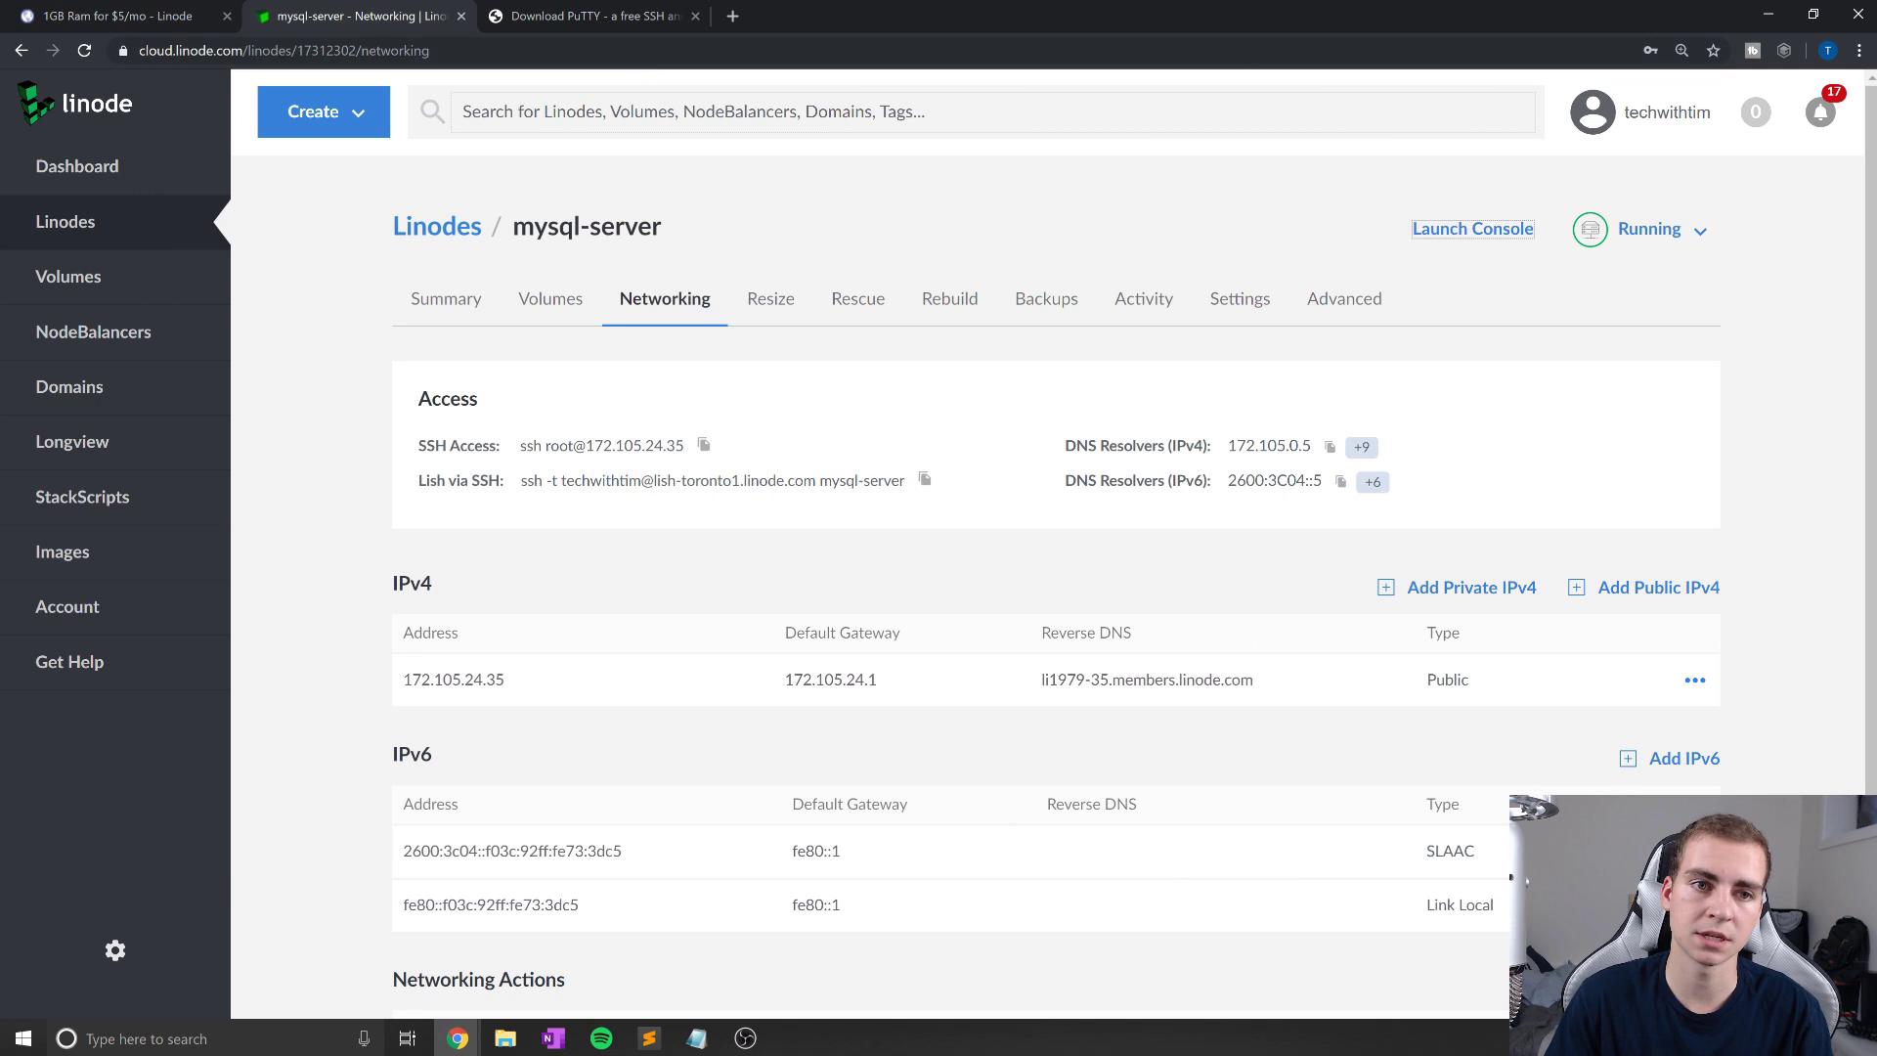
left_click(594, 19)
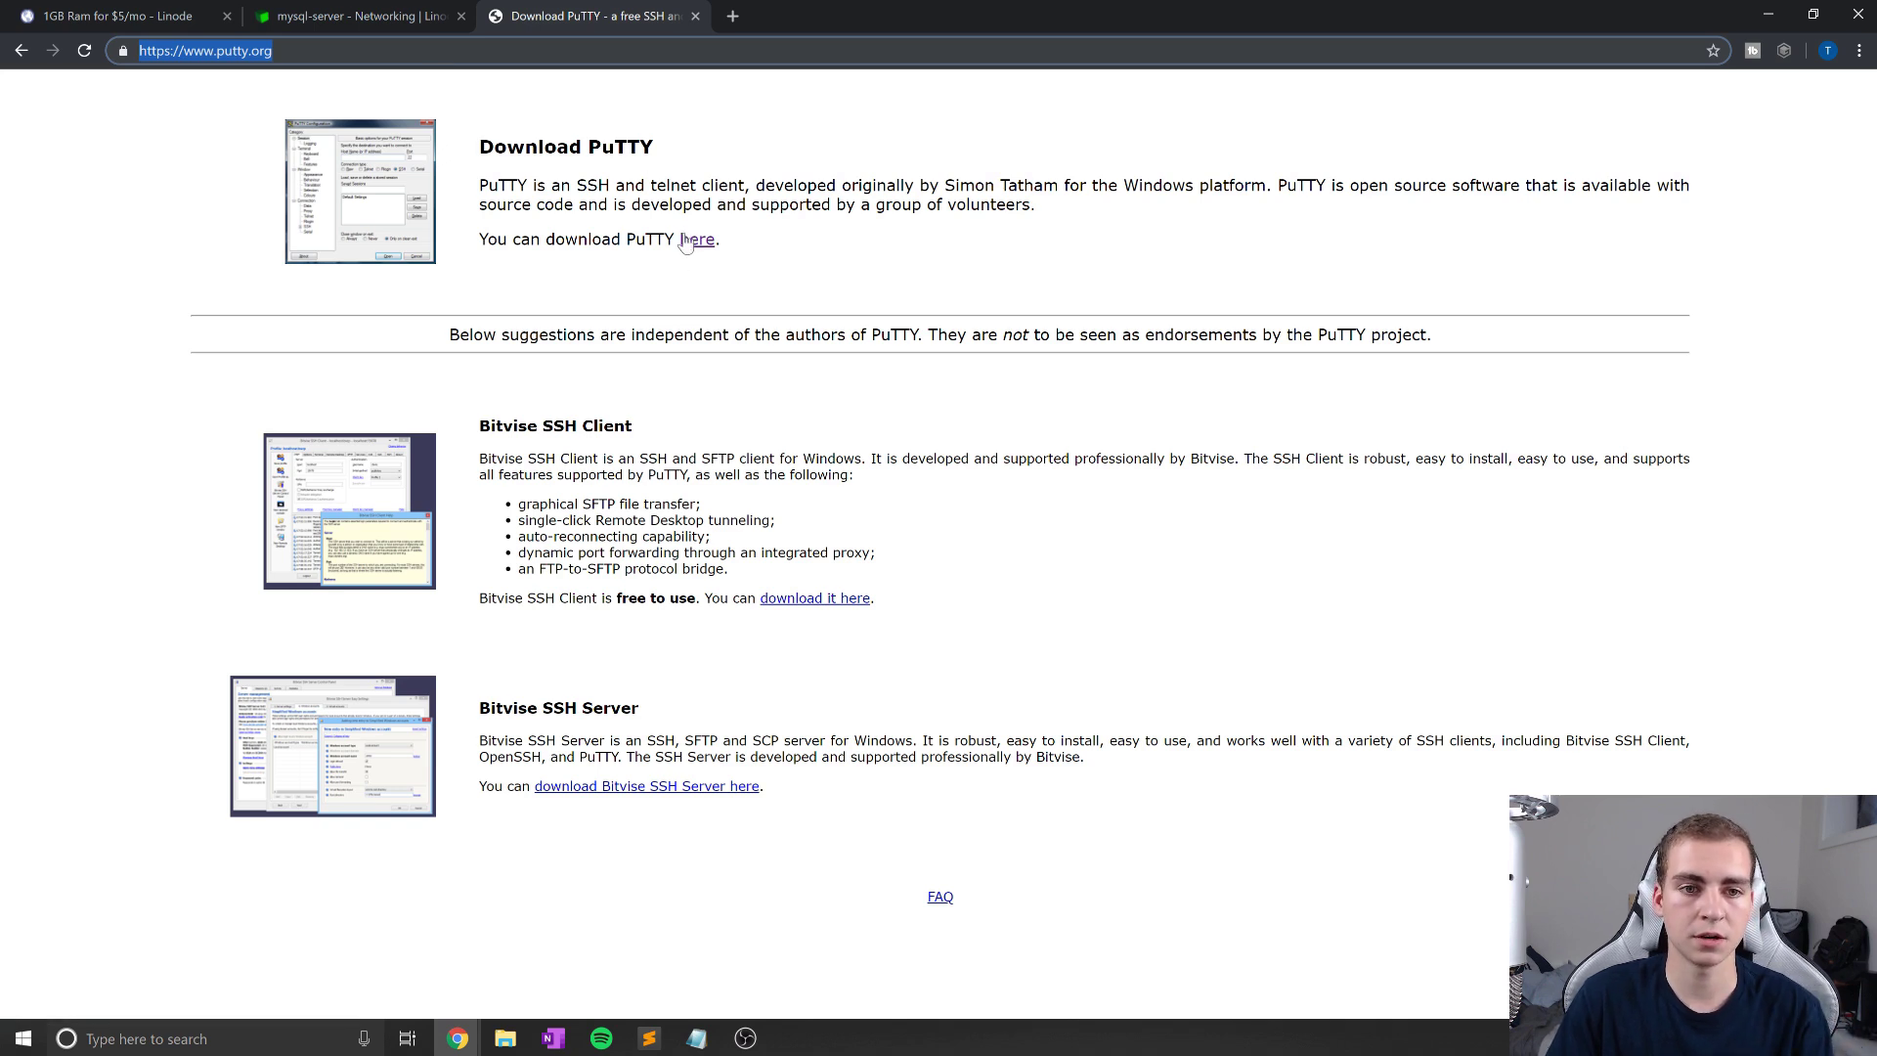
left_click(431, 14)
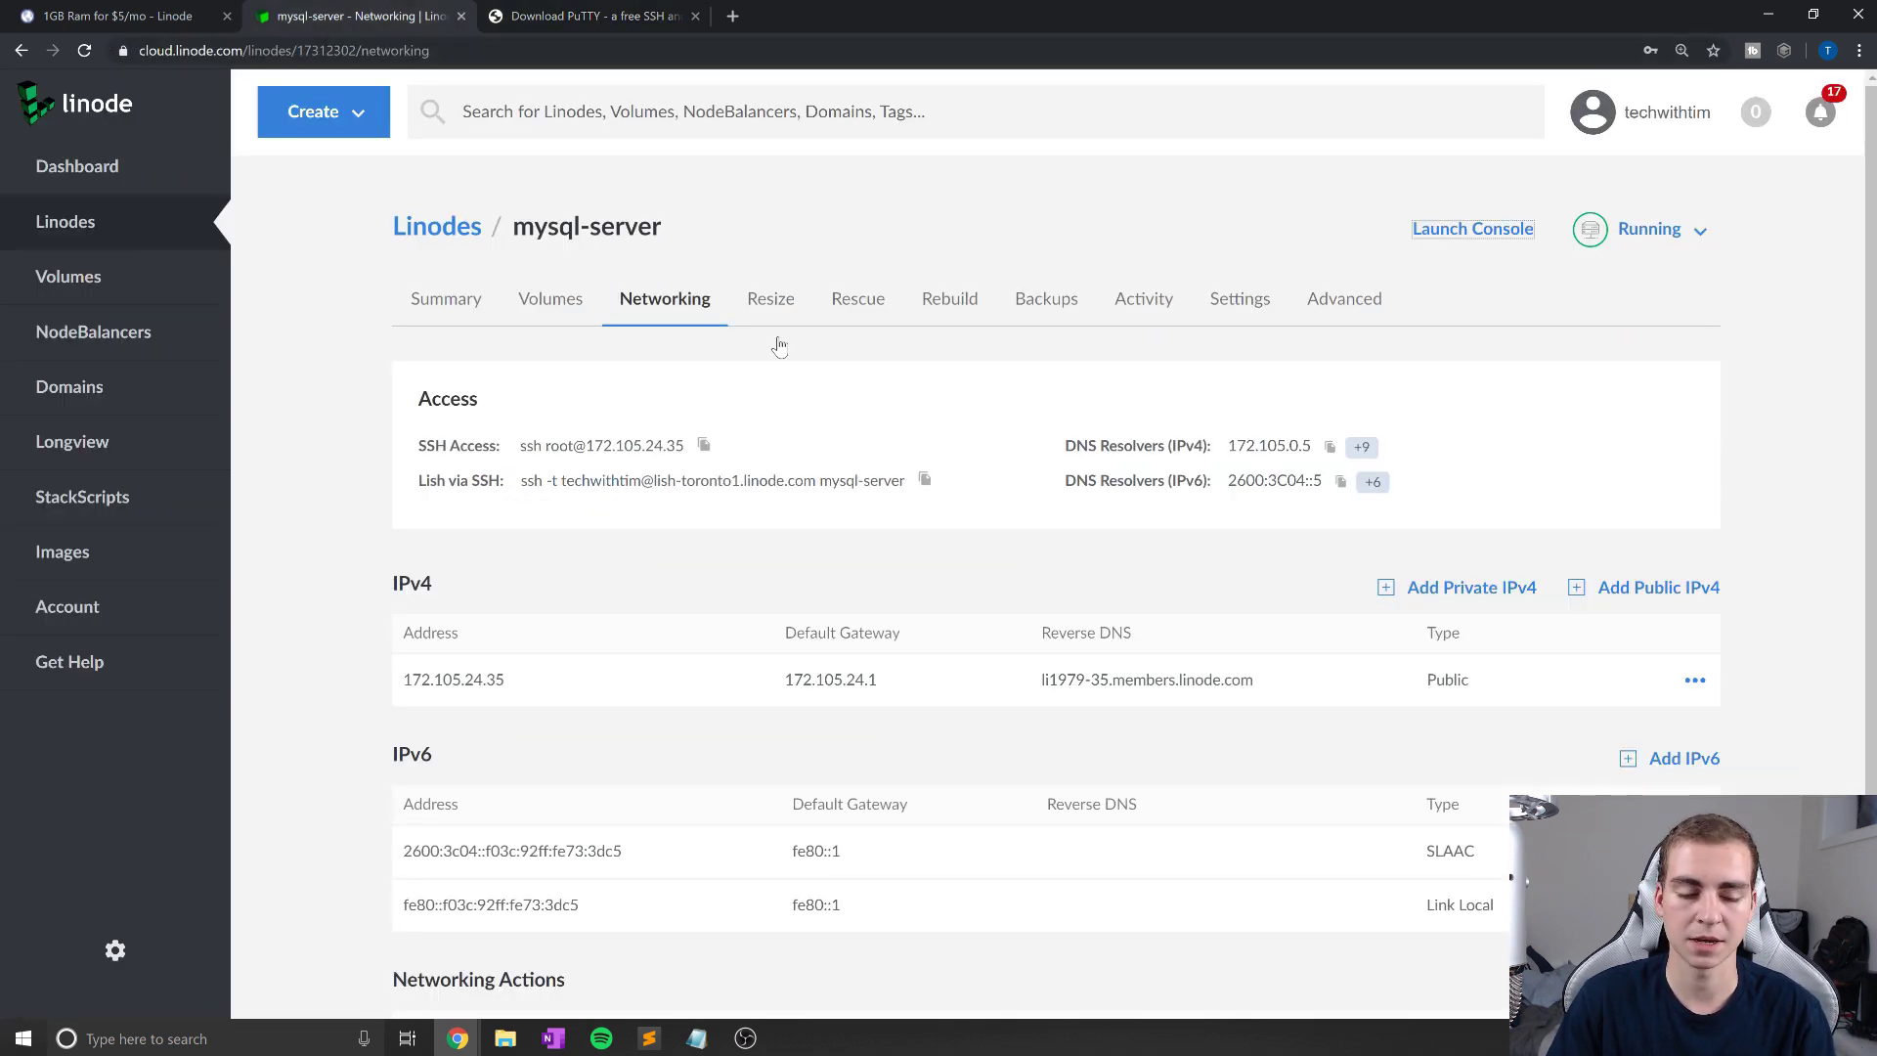
left_click(147, 1038)
Step: Launch PuTTY from Windows search with 'put' and reposition its configuration window
type("put")
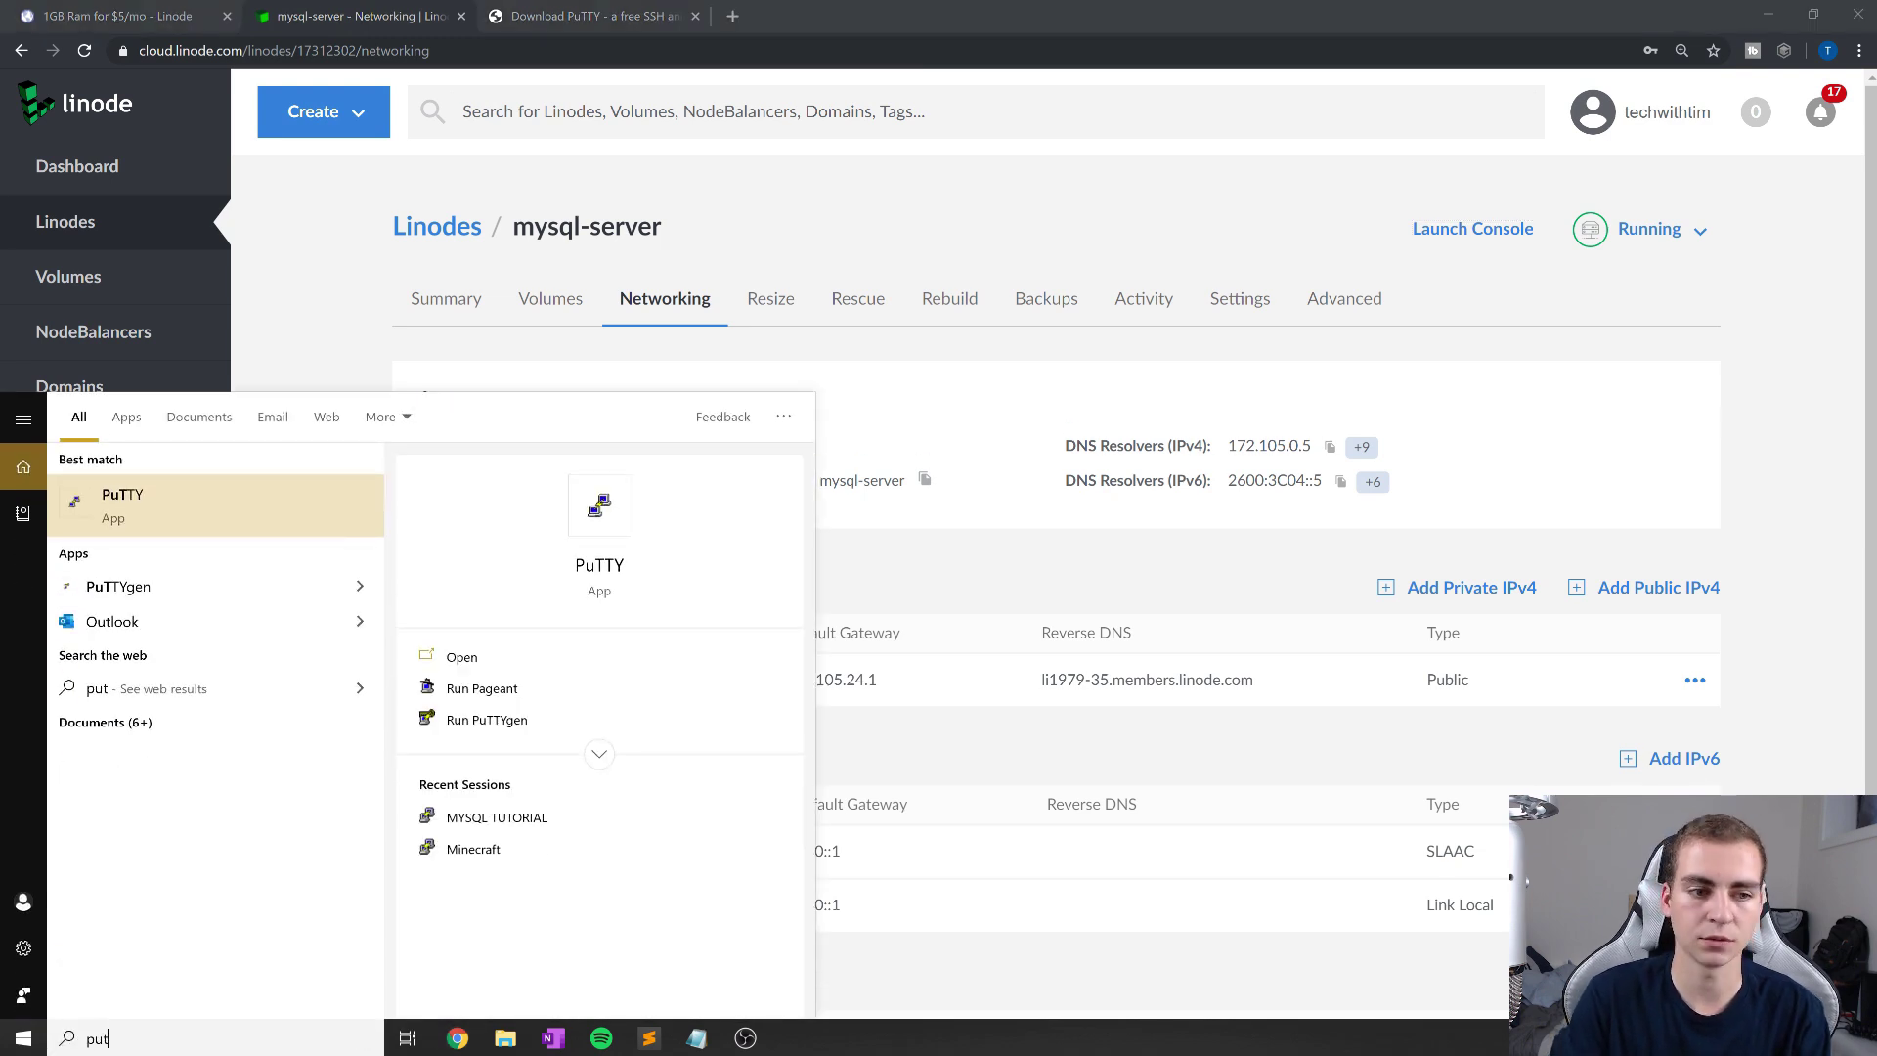
key("Return")
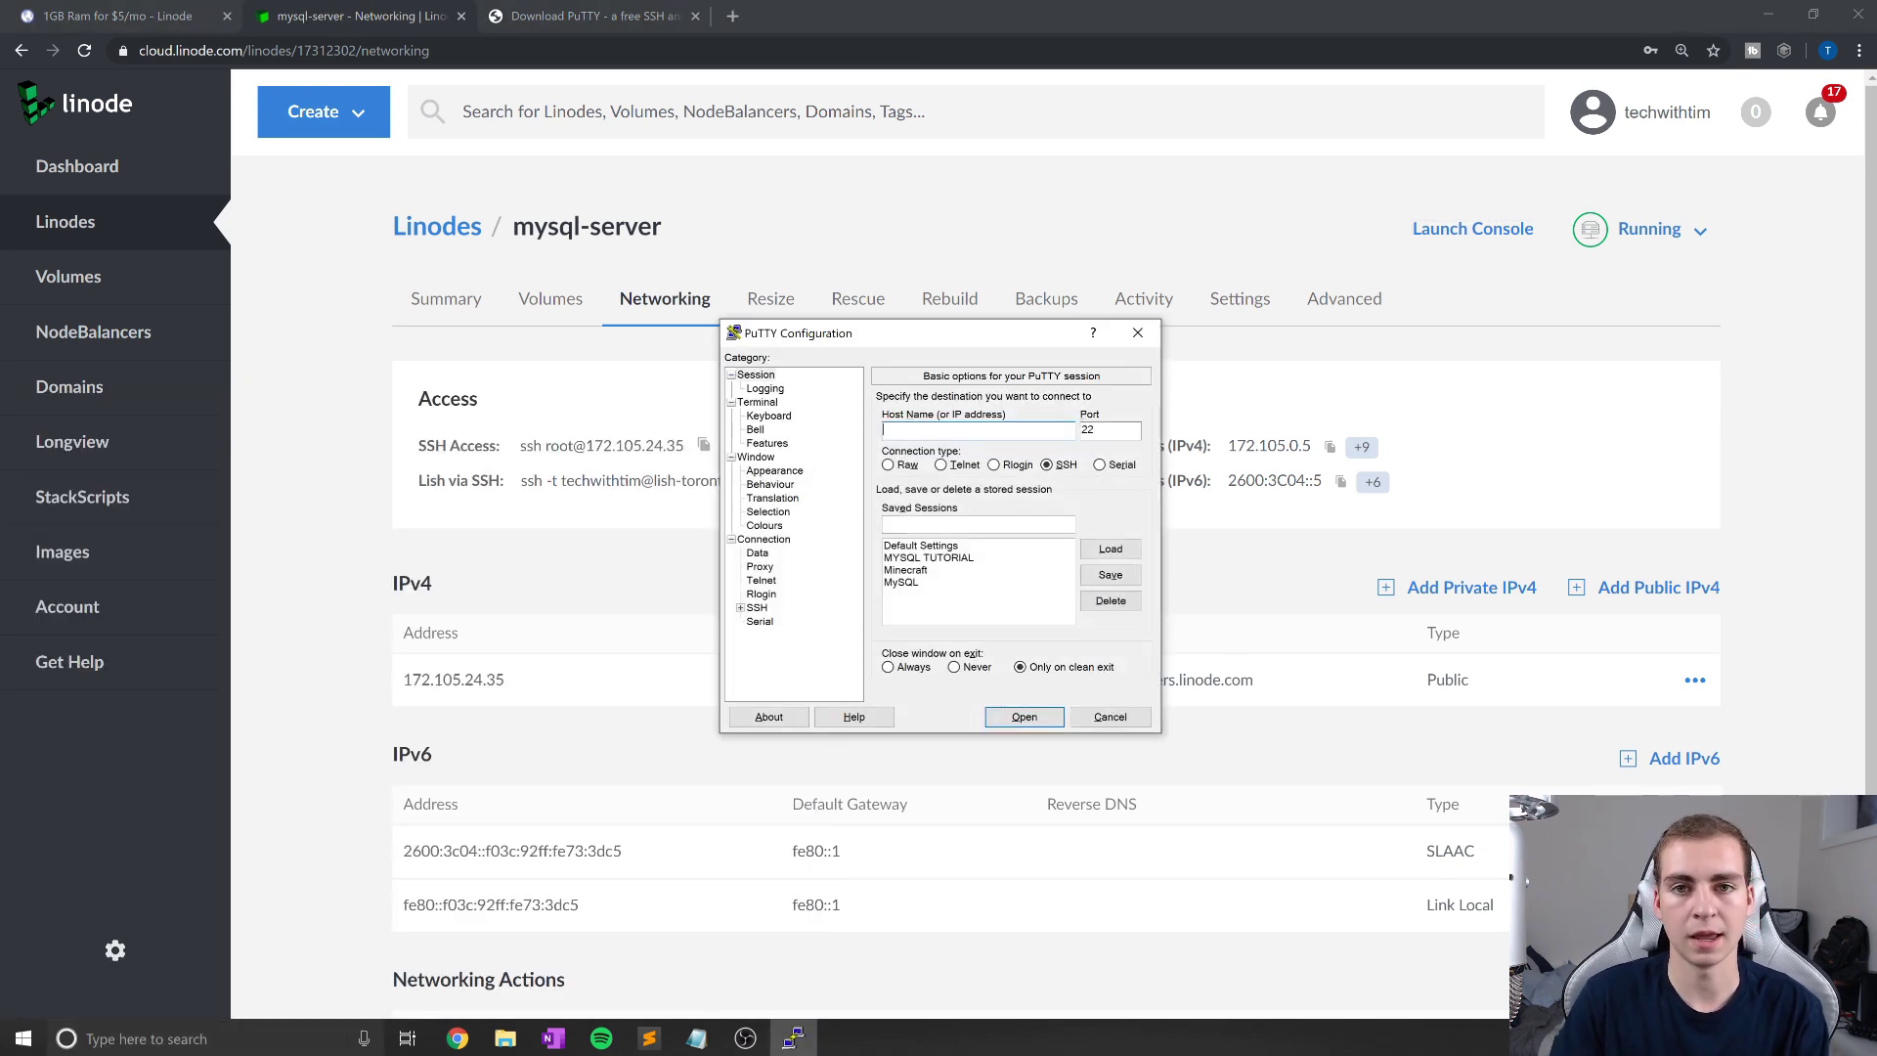
left_click_drag(974, 341, 796, 330)
left_click_drag(1136, 321, 1060, 299)
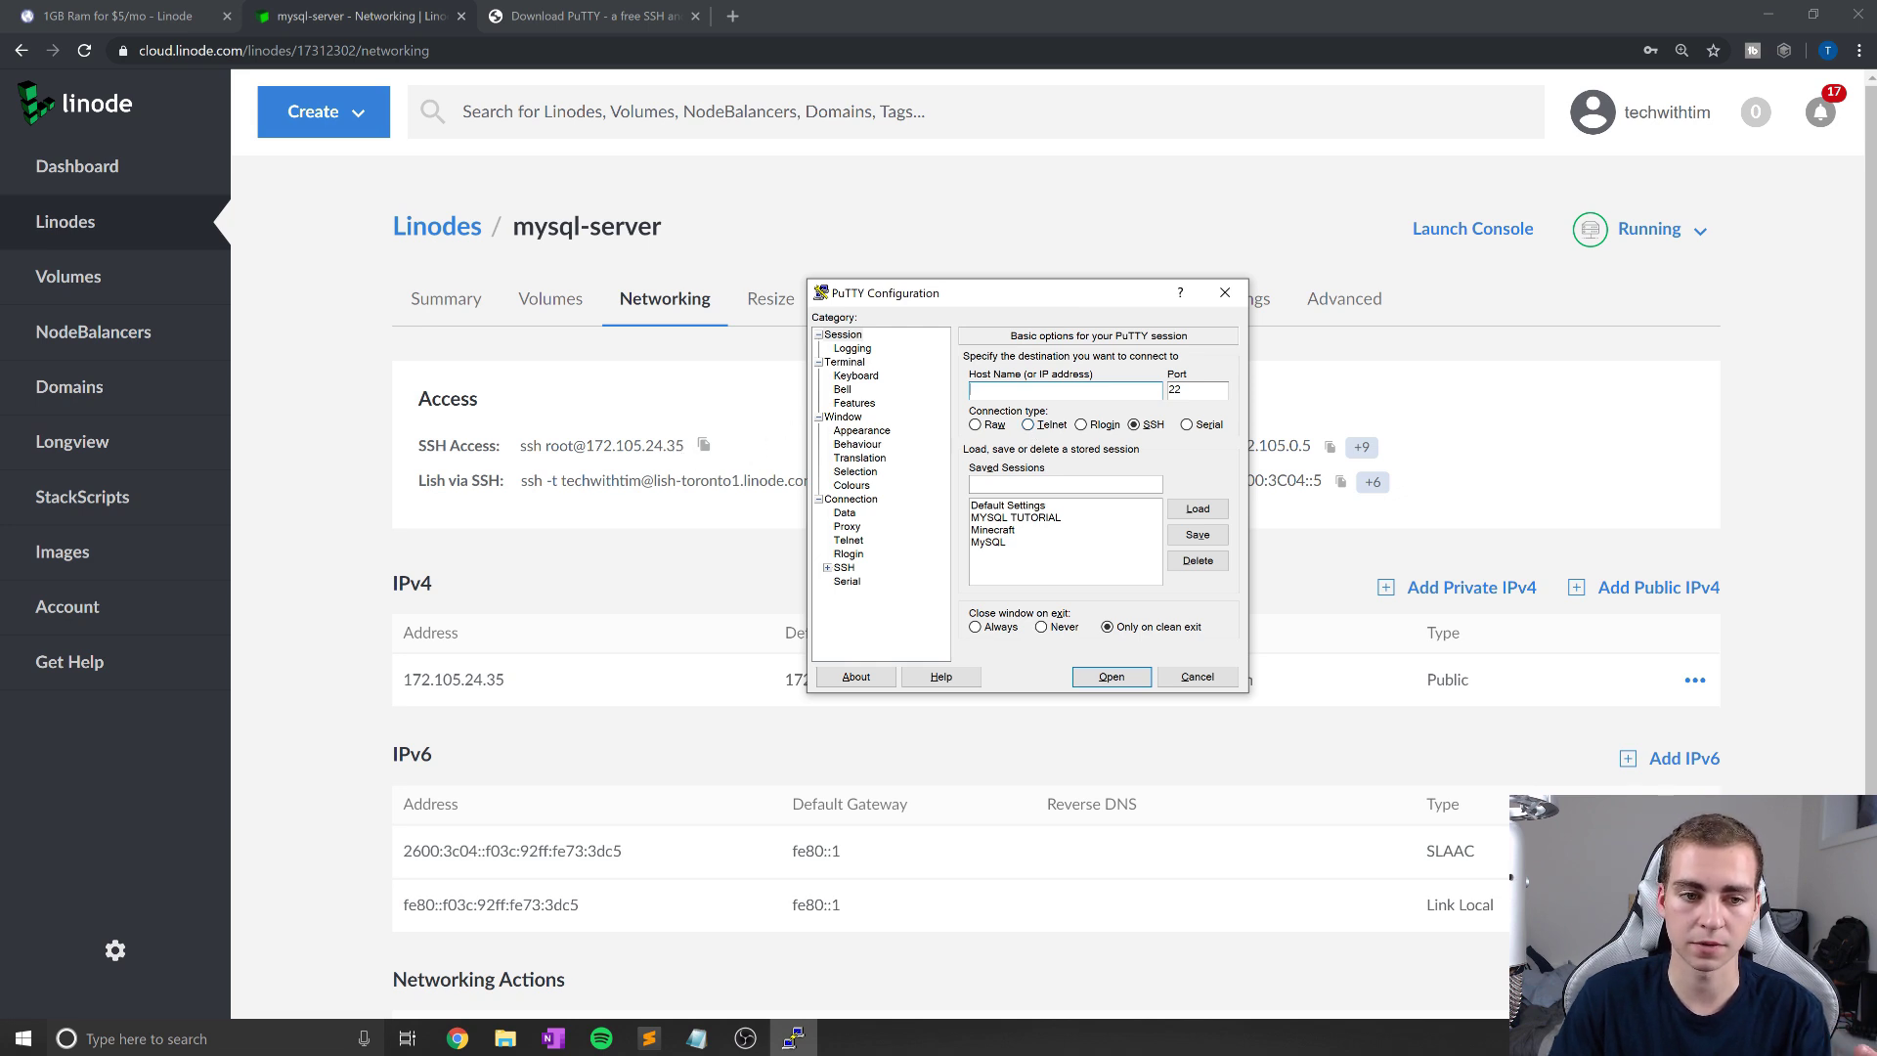
Step: Copy the SSH Access address 172.105.24.35 from the Linode networking page
left_click(686, 469)
scroll(685, 510, "down", 1)
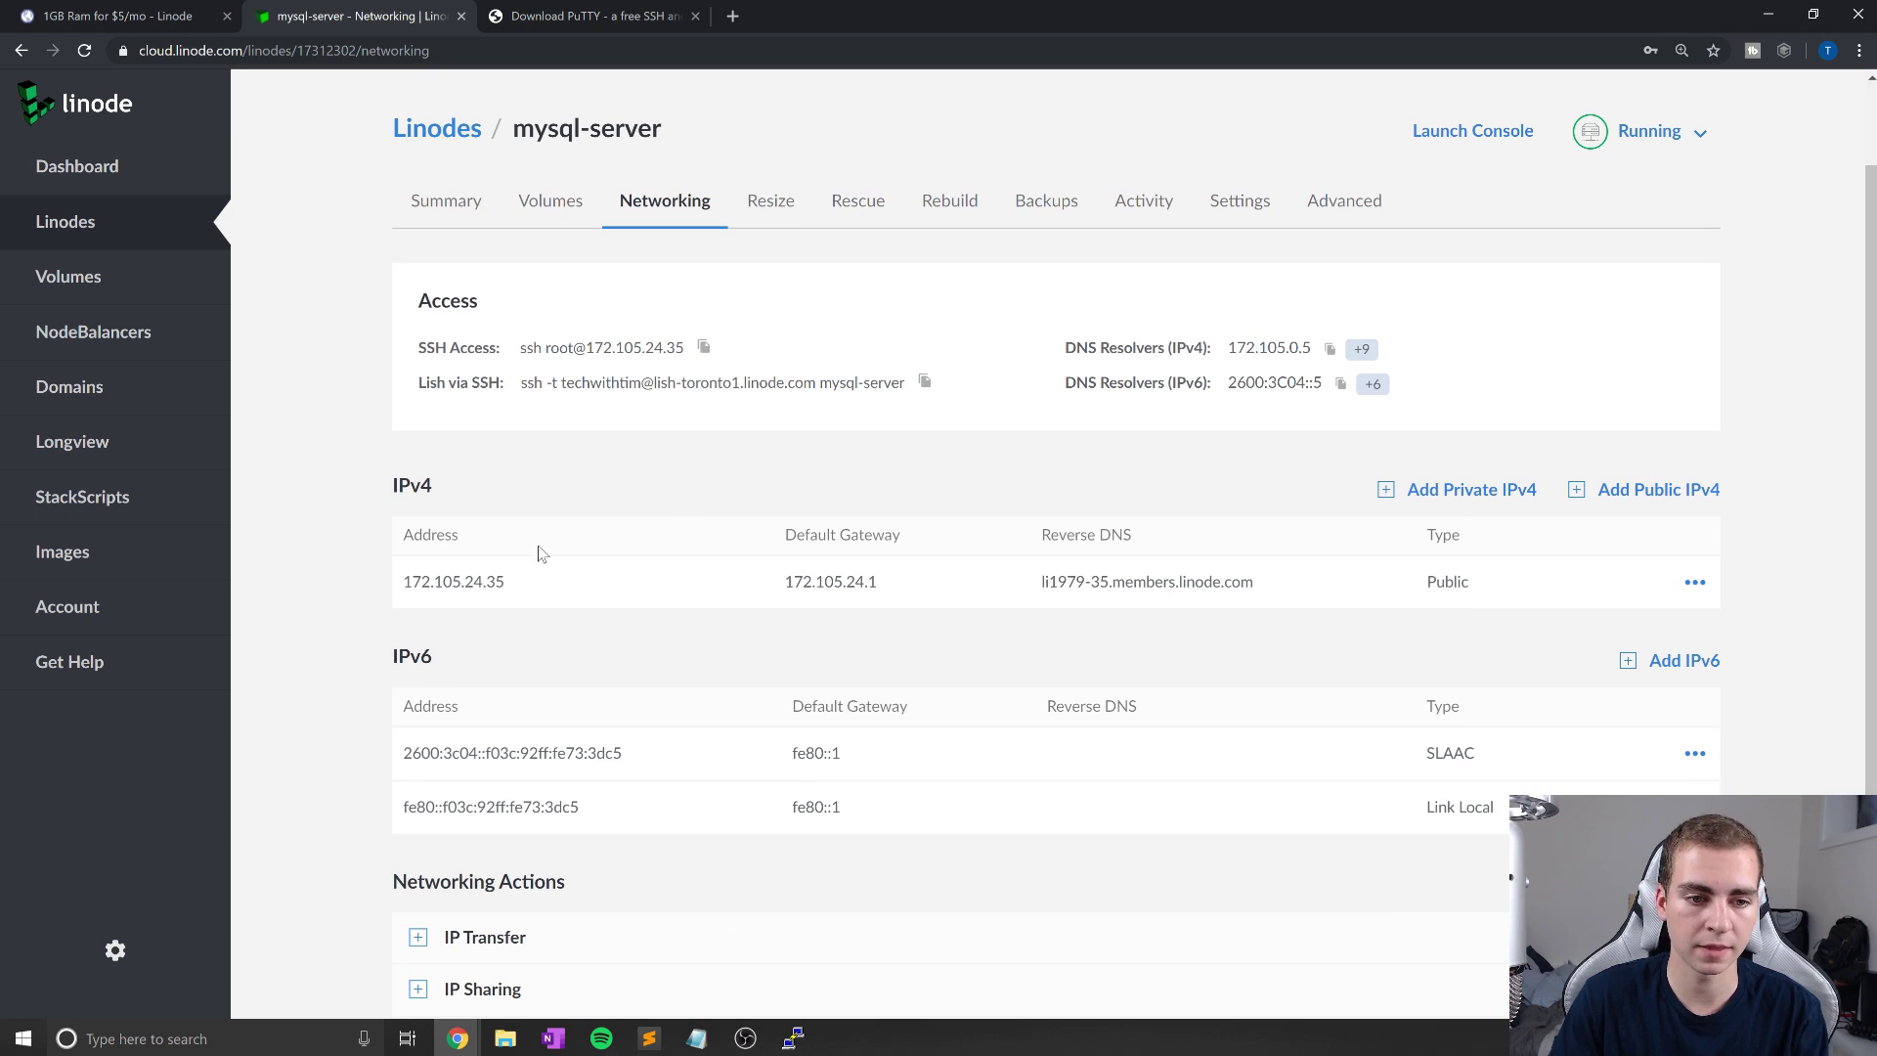
left_click_drag(519, 585, 404, 584)
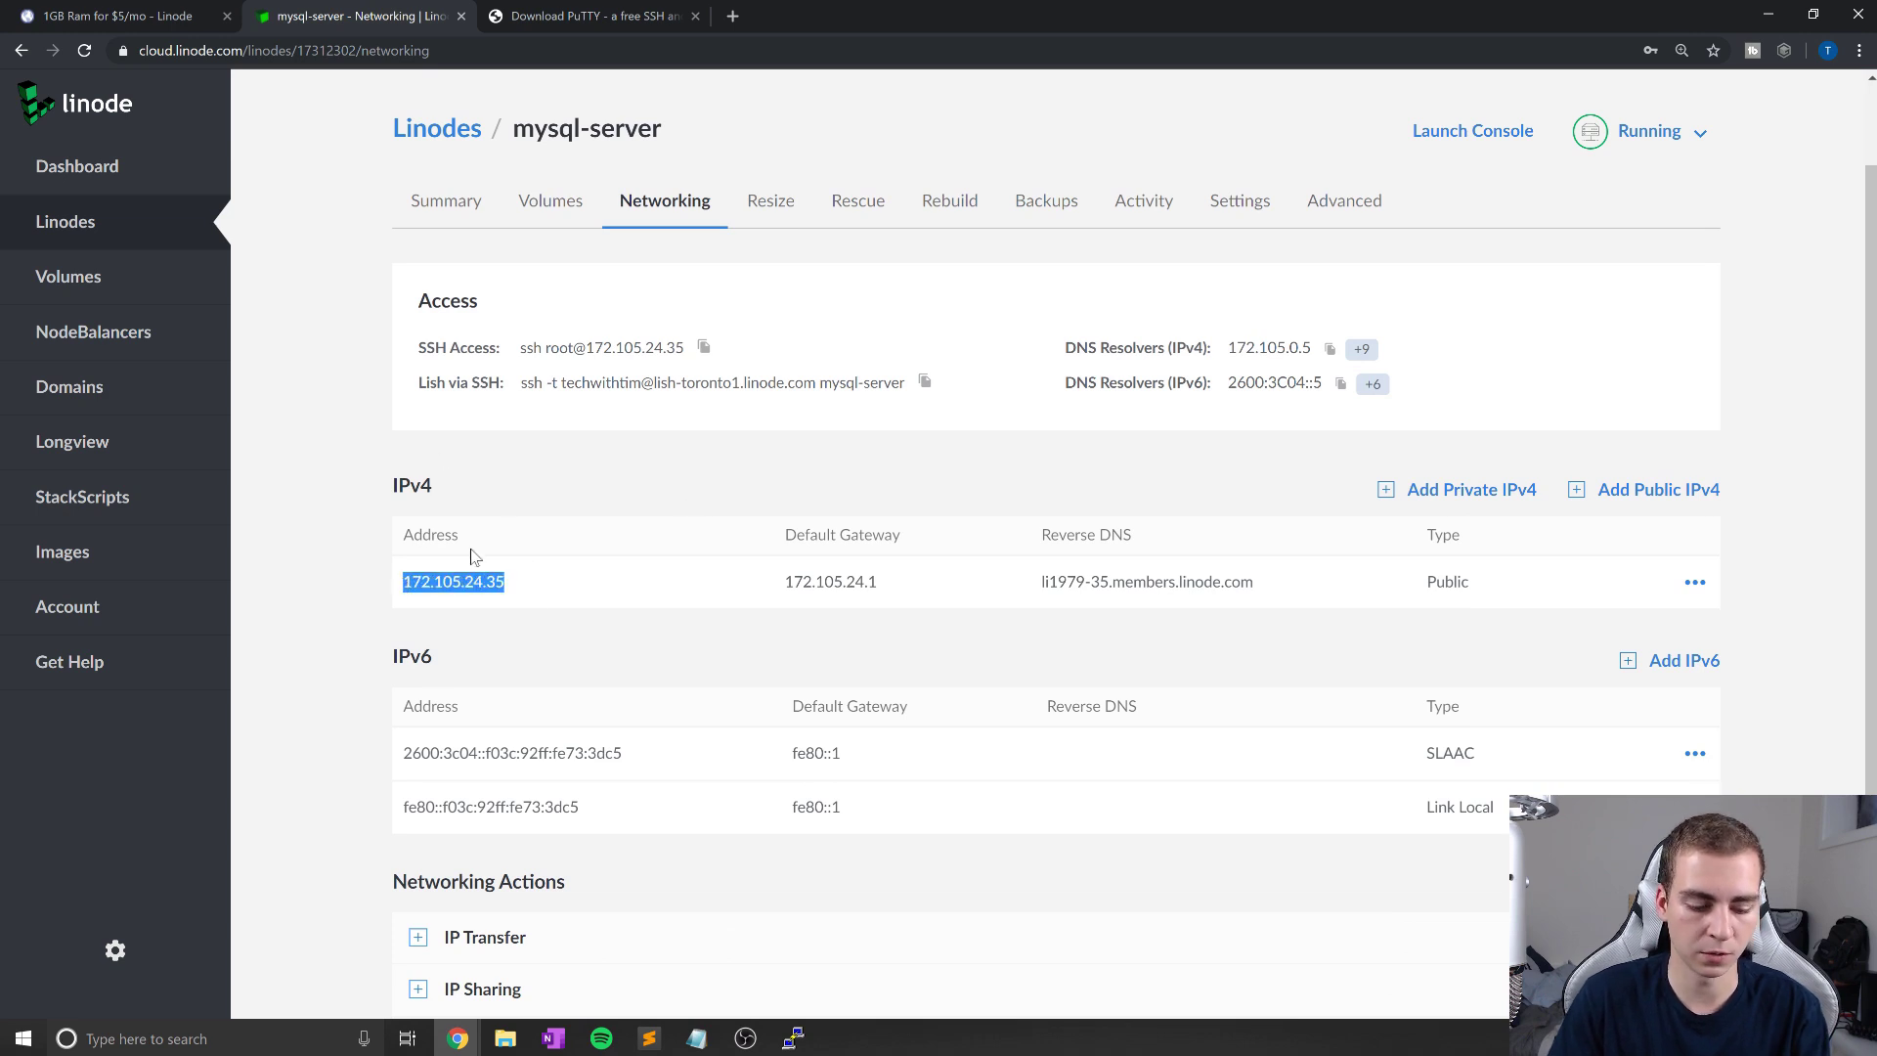
key("ctrl+plus")
left_click(634, 398)
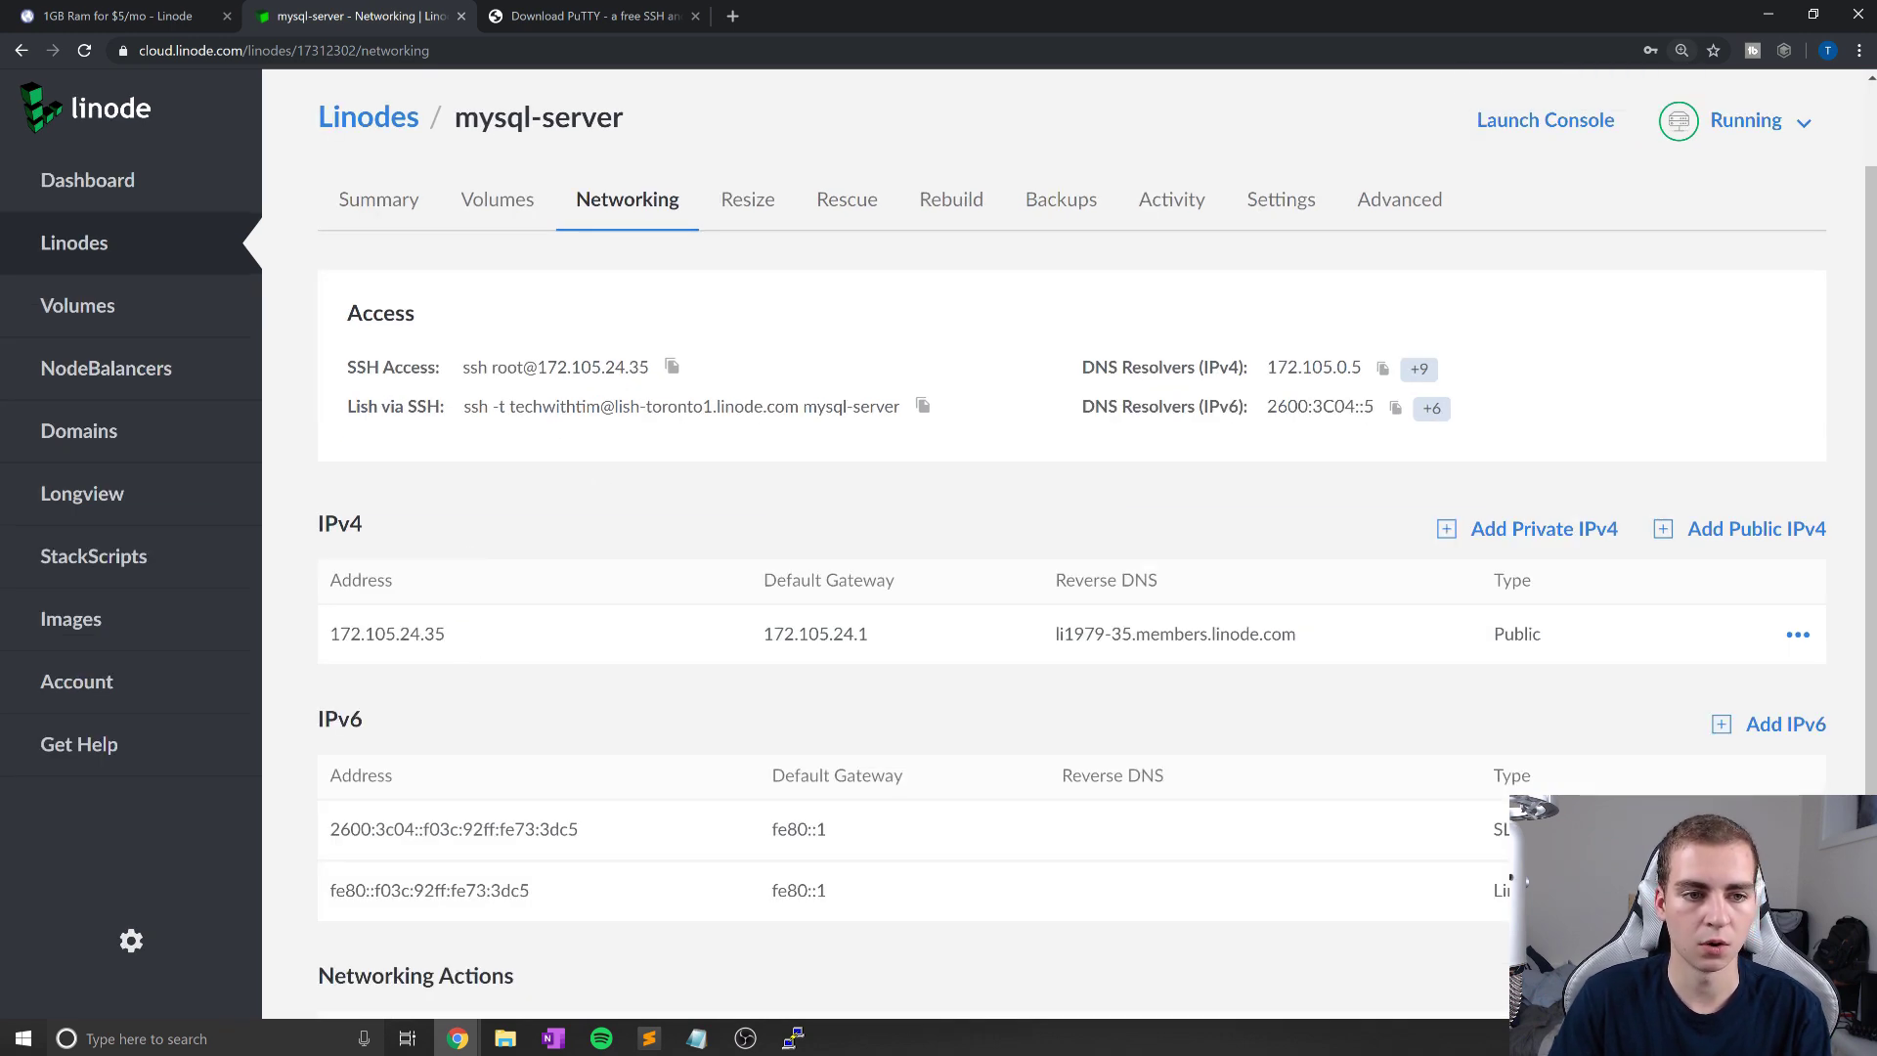
left_click_drag(537, 370, 649, 369)
key("ctrl+c")
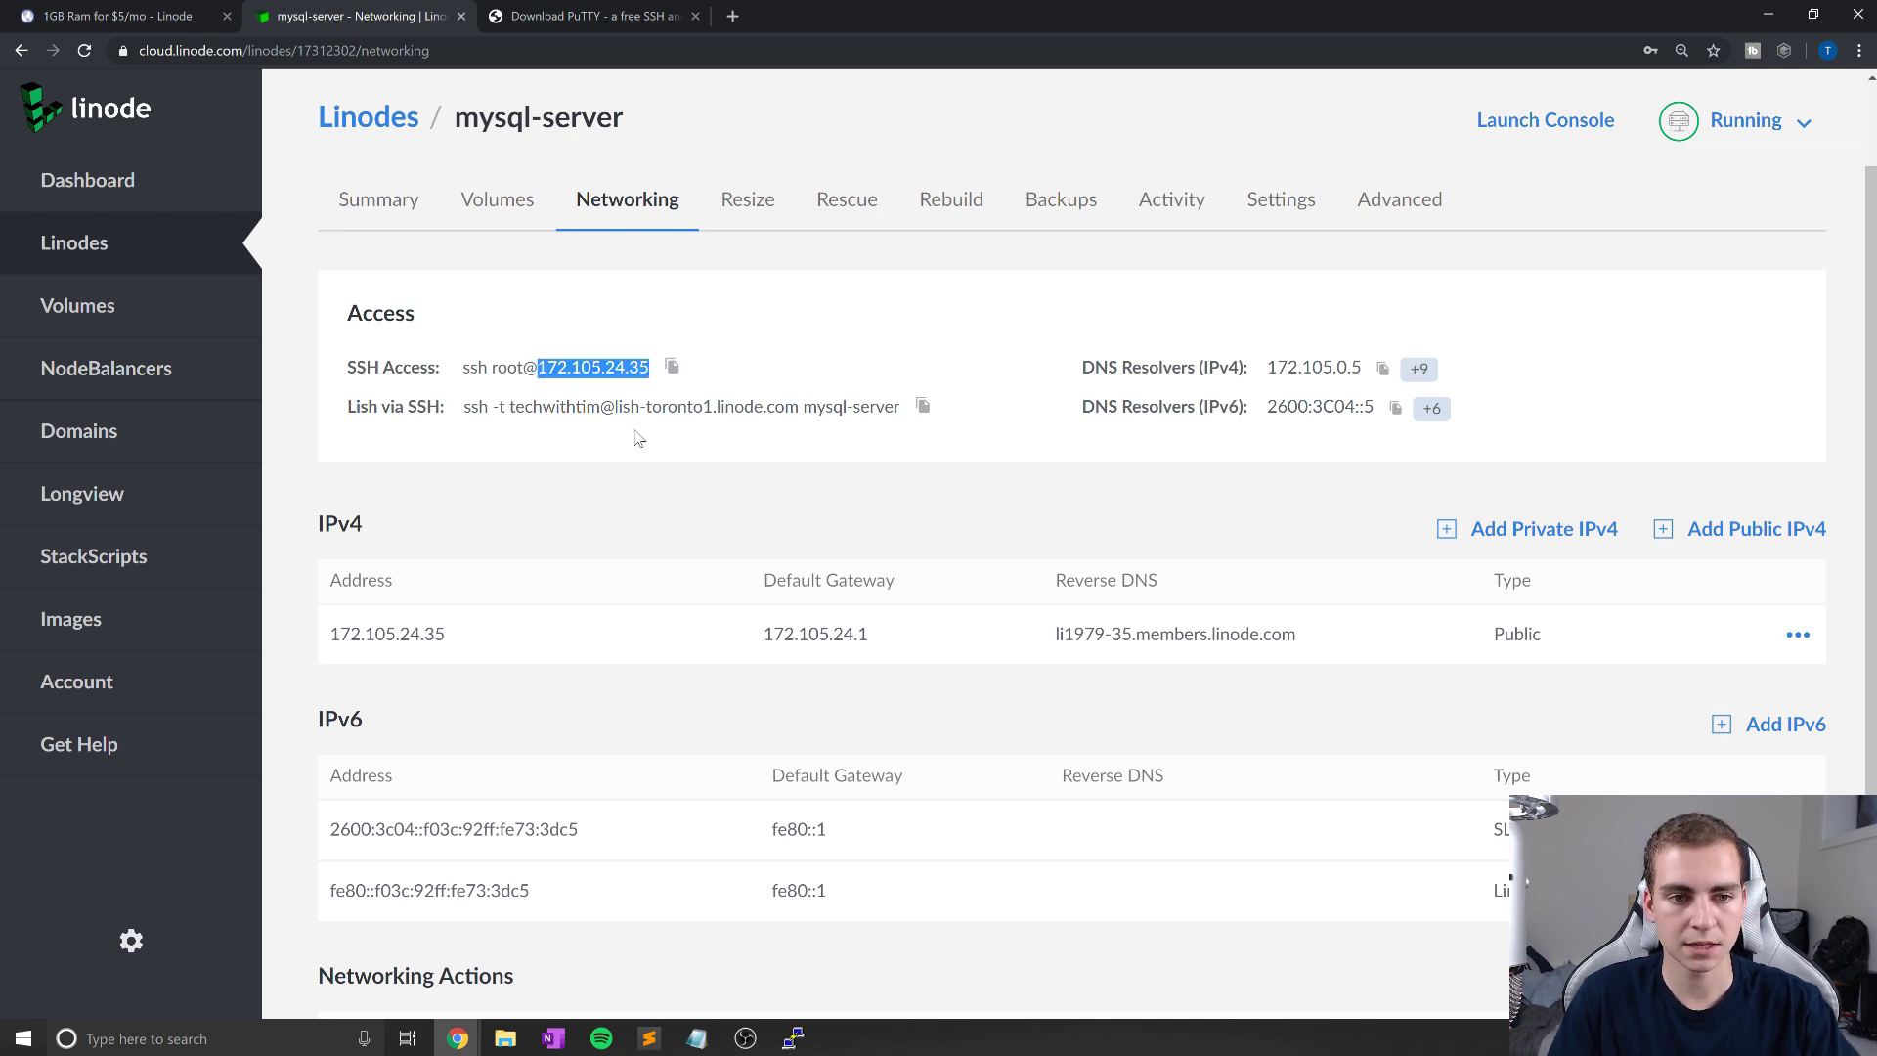
left_click(793, 1038)
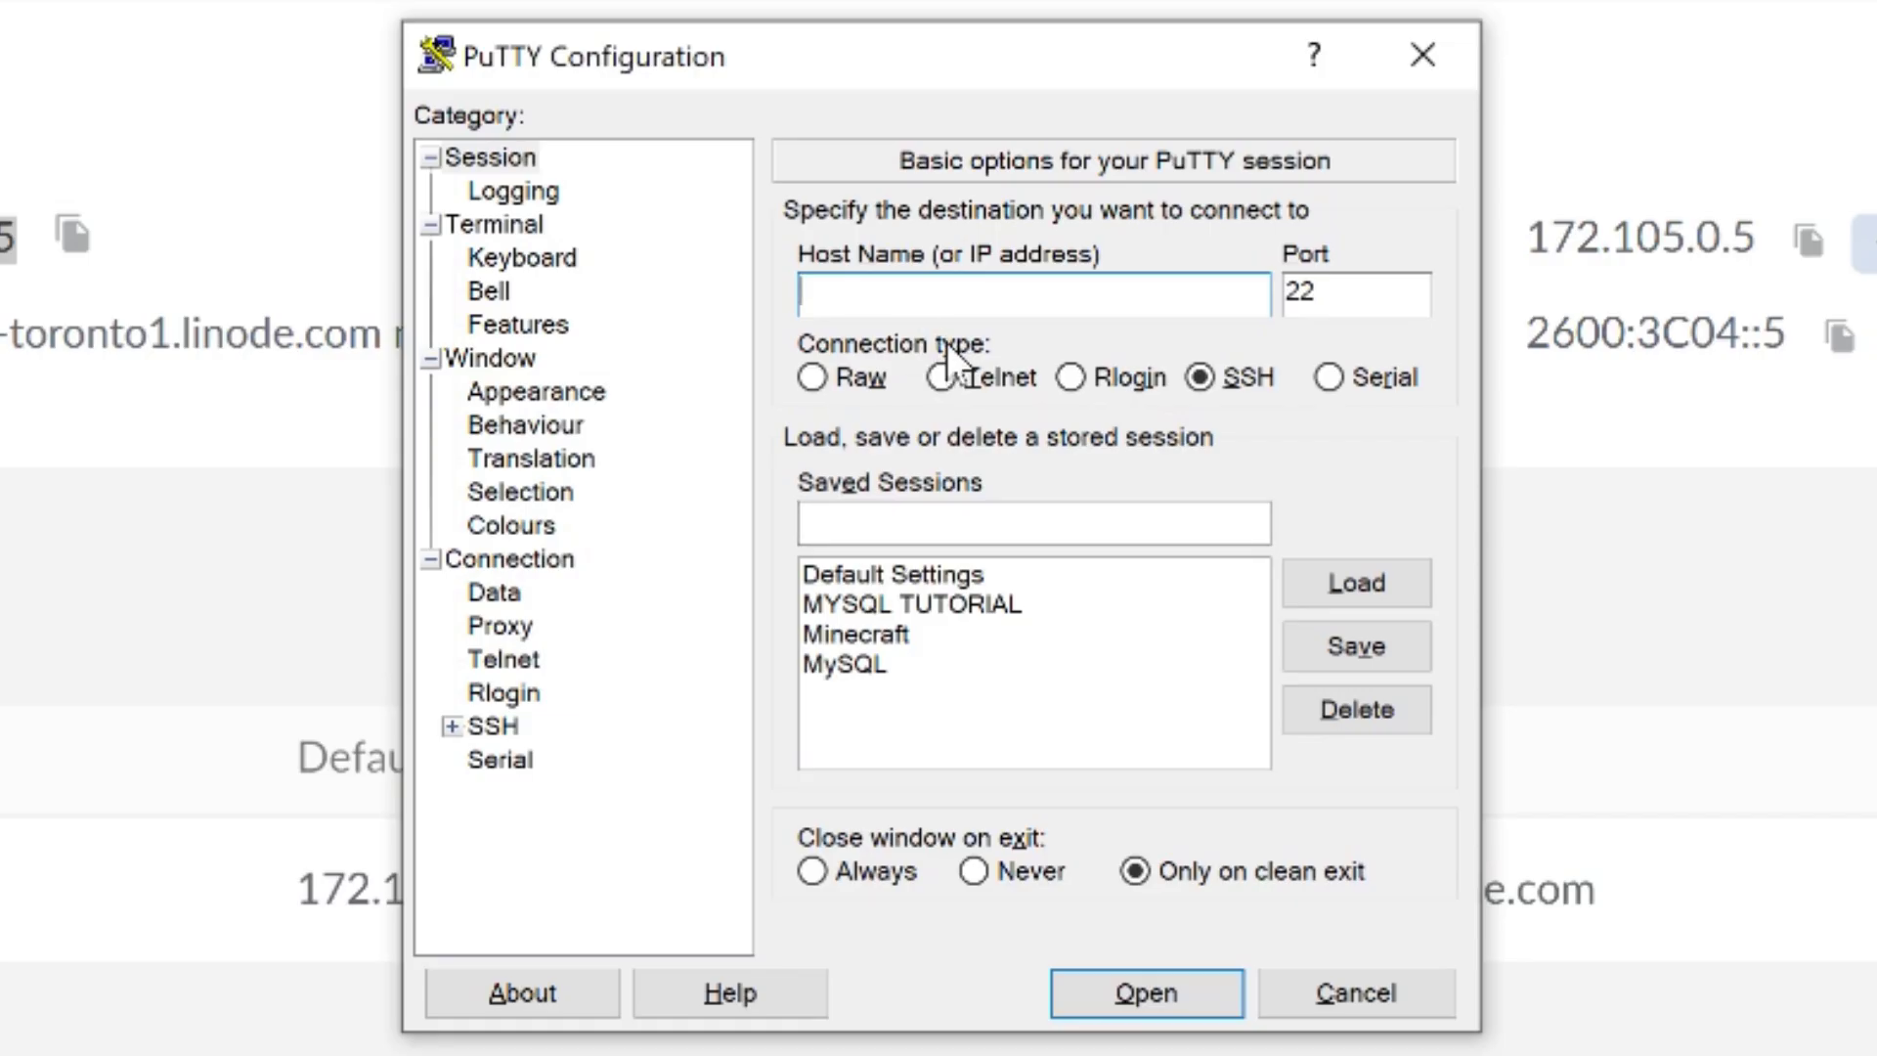
Step: Paste 172.105.24.35 into PuTTY's Host Name field
key("ctrl+v")
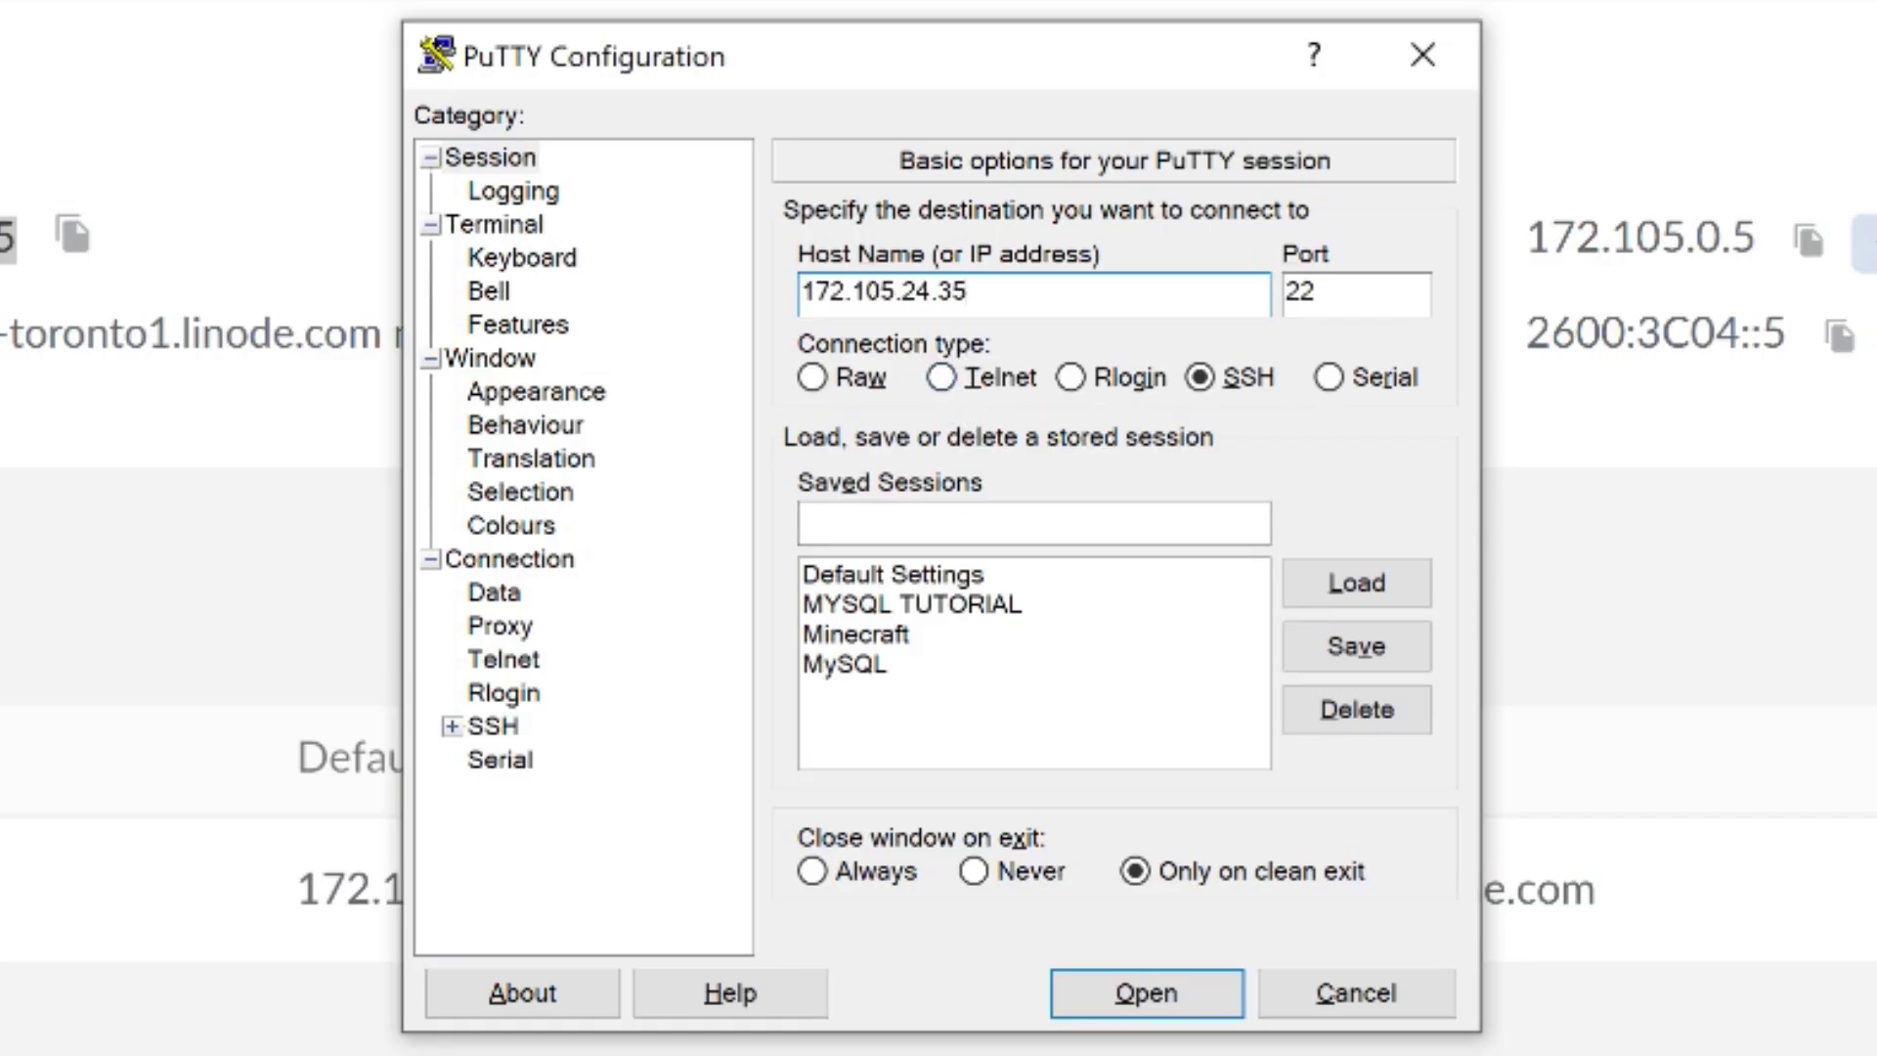
key("shift+Left")
key("shift+Left")
key("shift+Left")
key("shift+Left")
key("shift+Left")
key("shift+Left")
key("shift+Left")
key("shift+Left")
key("shift+Left")
key("shift+Left")
key("shift+Left")
key("shift+Left")
key("shift+Left")
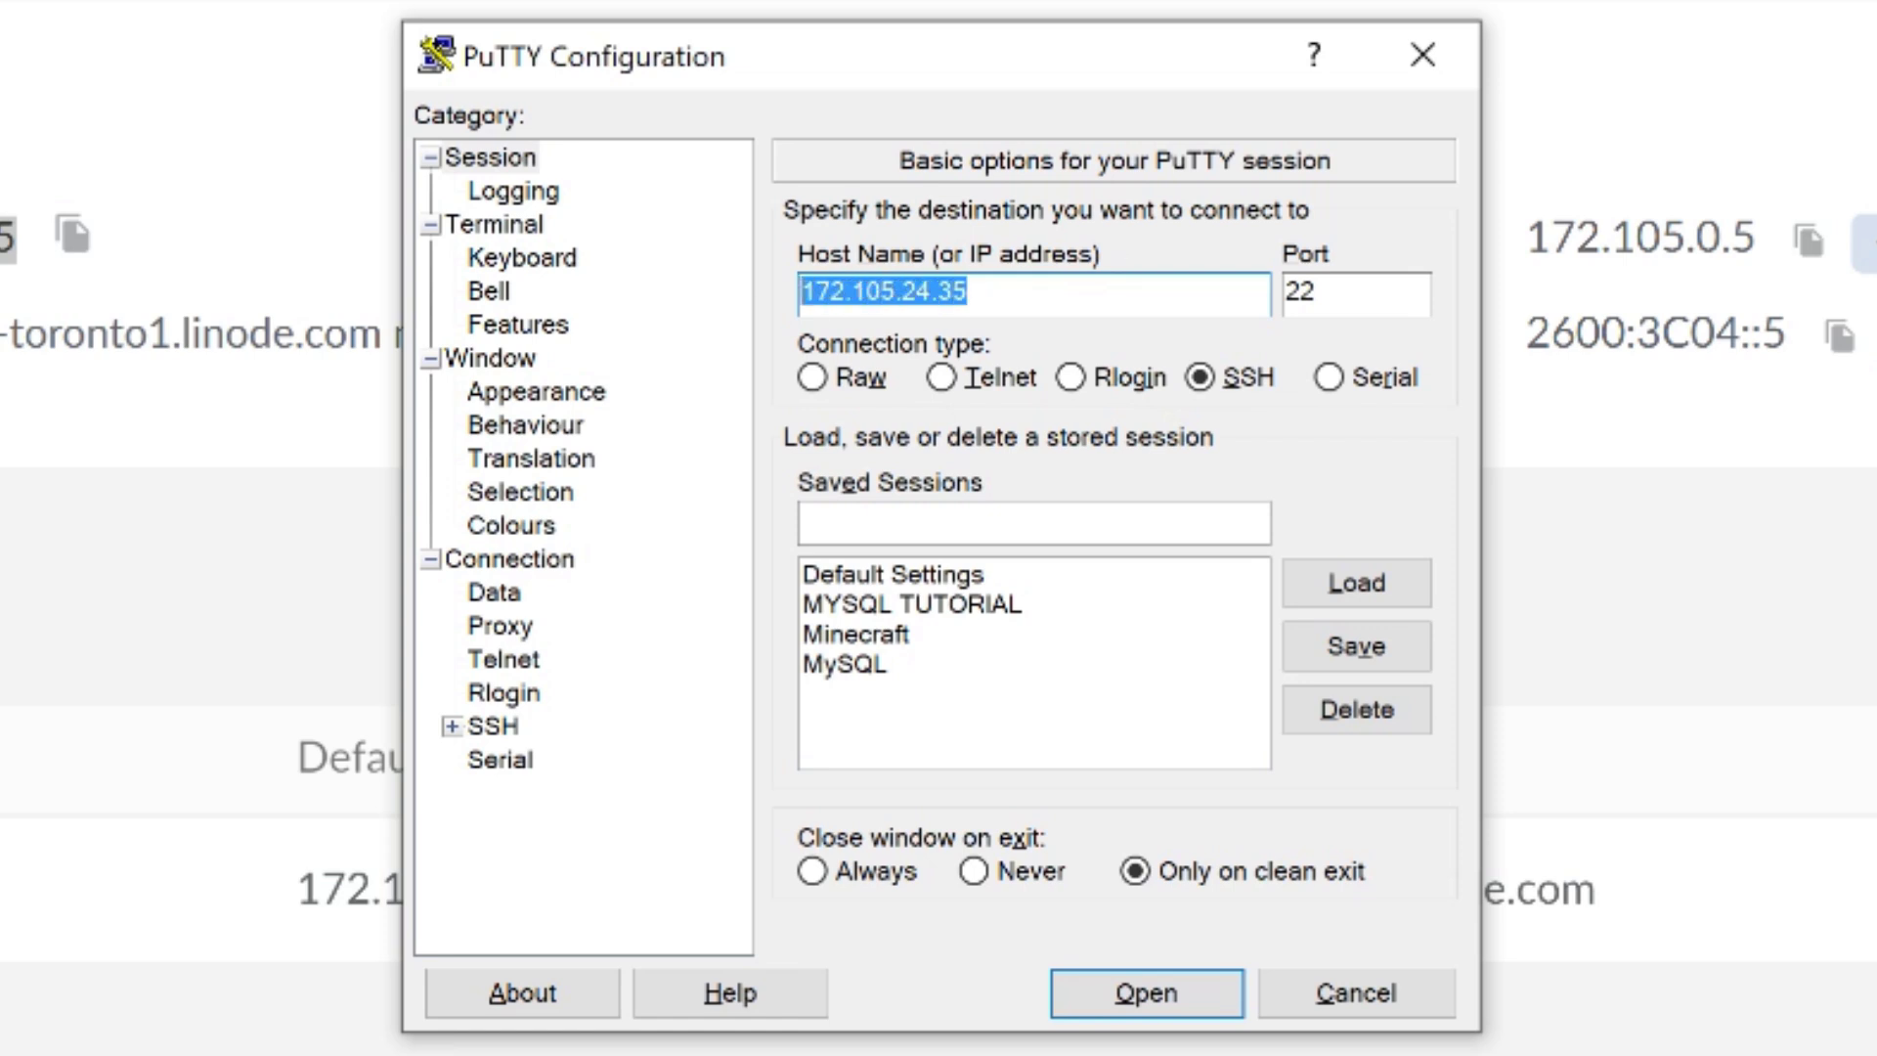
left_click(1036, 294)
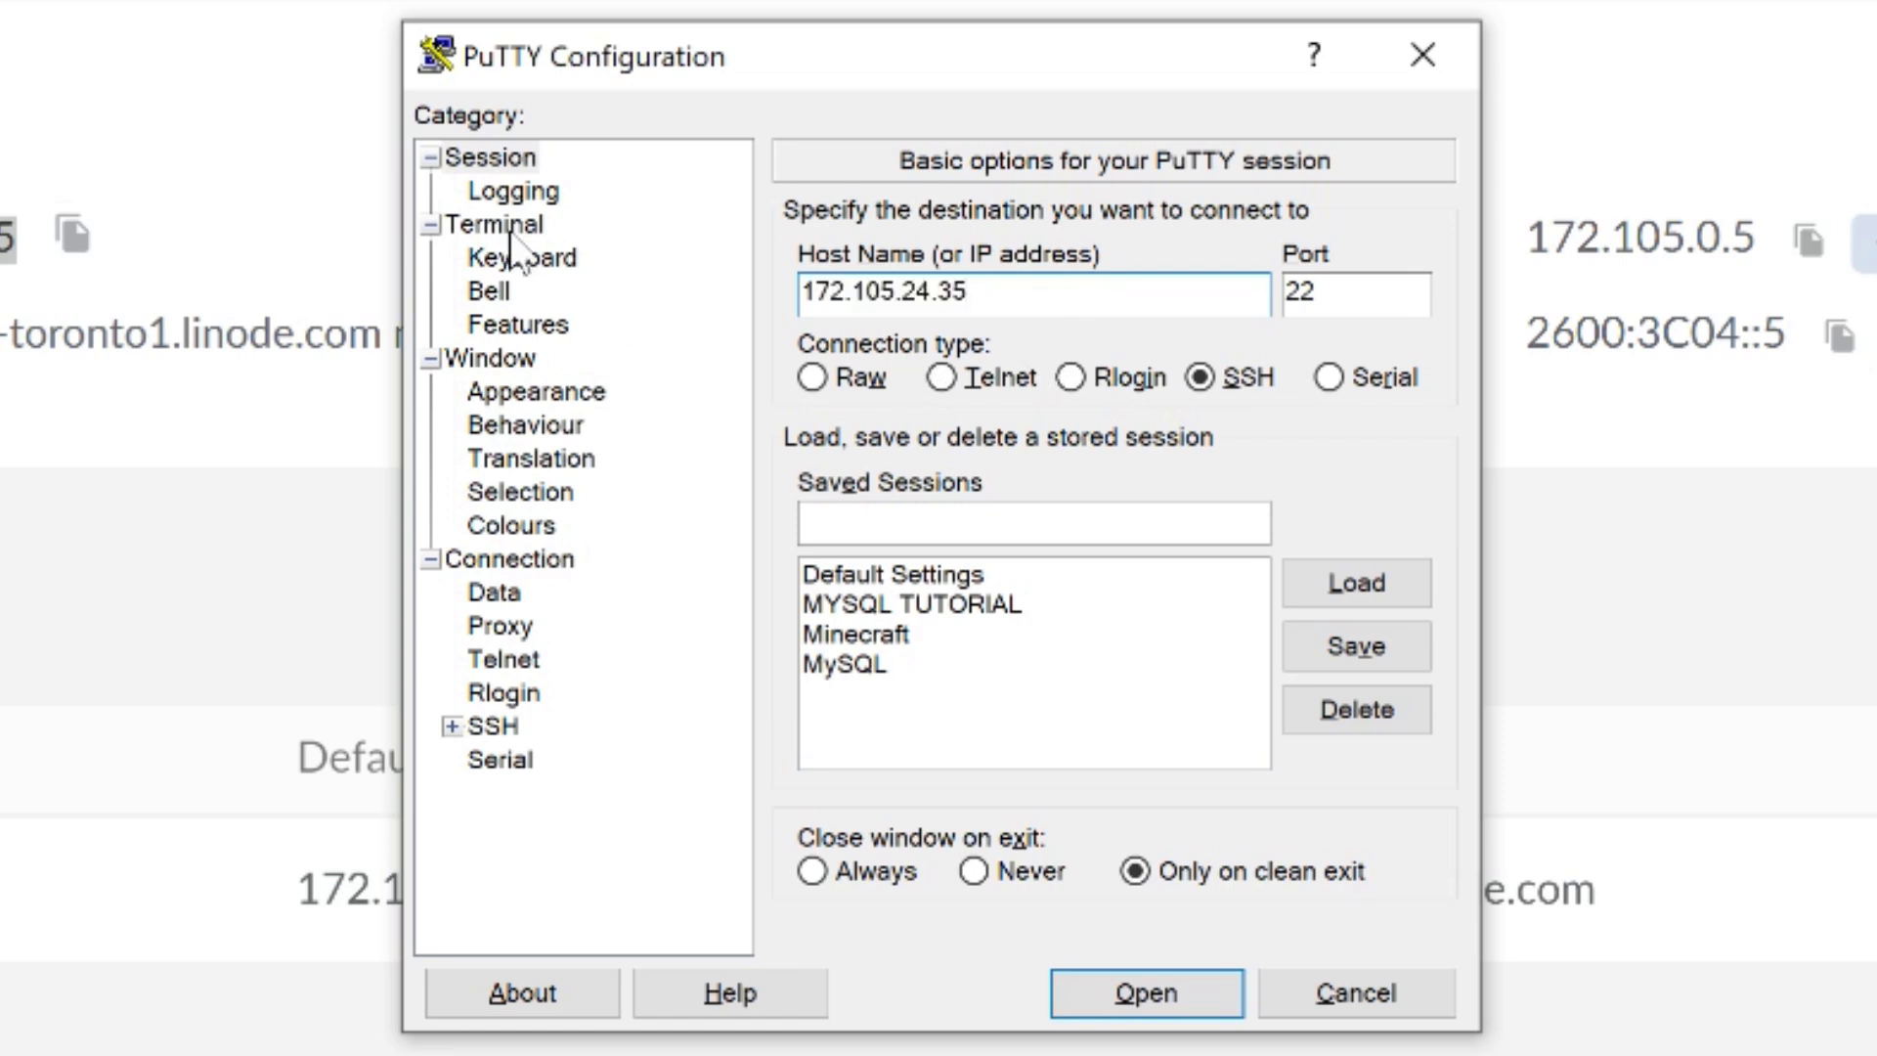
Step: Enlarge the terminal font to Courier New 20-point and open the SSH connection
left_click(528, 392)
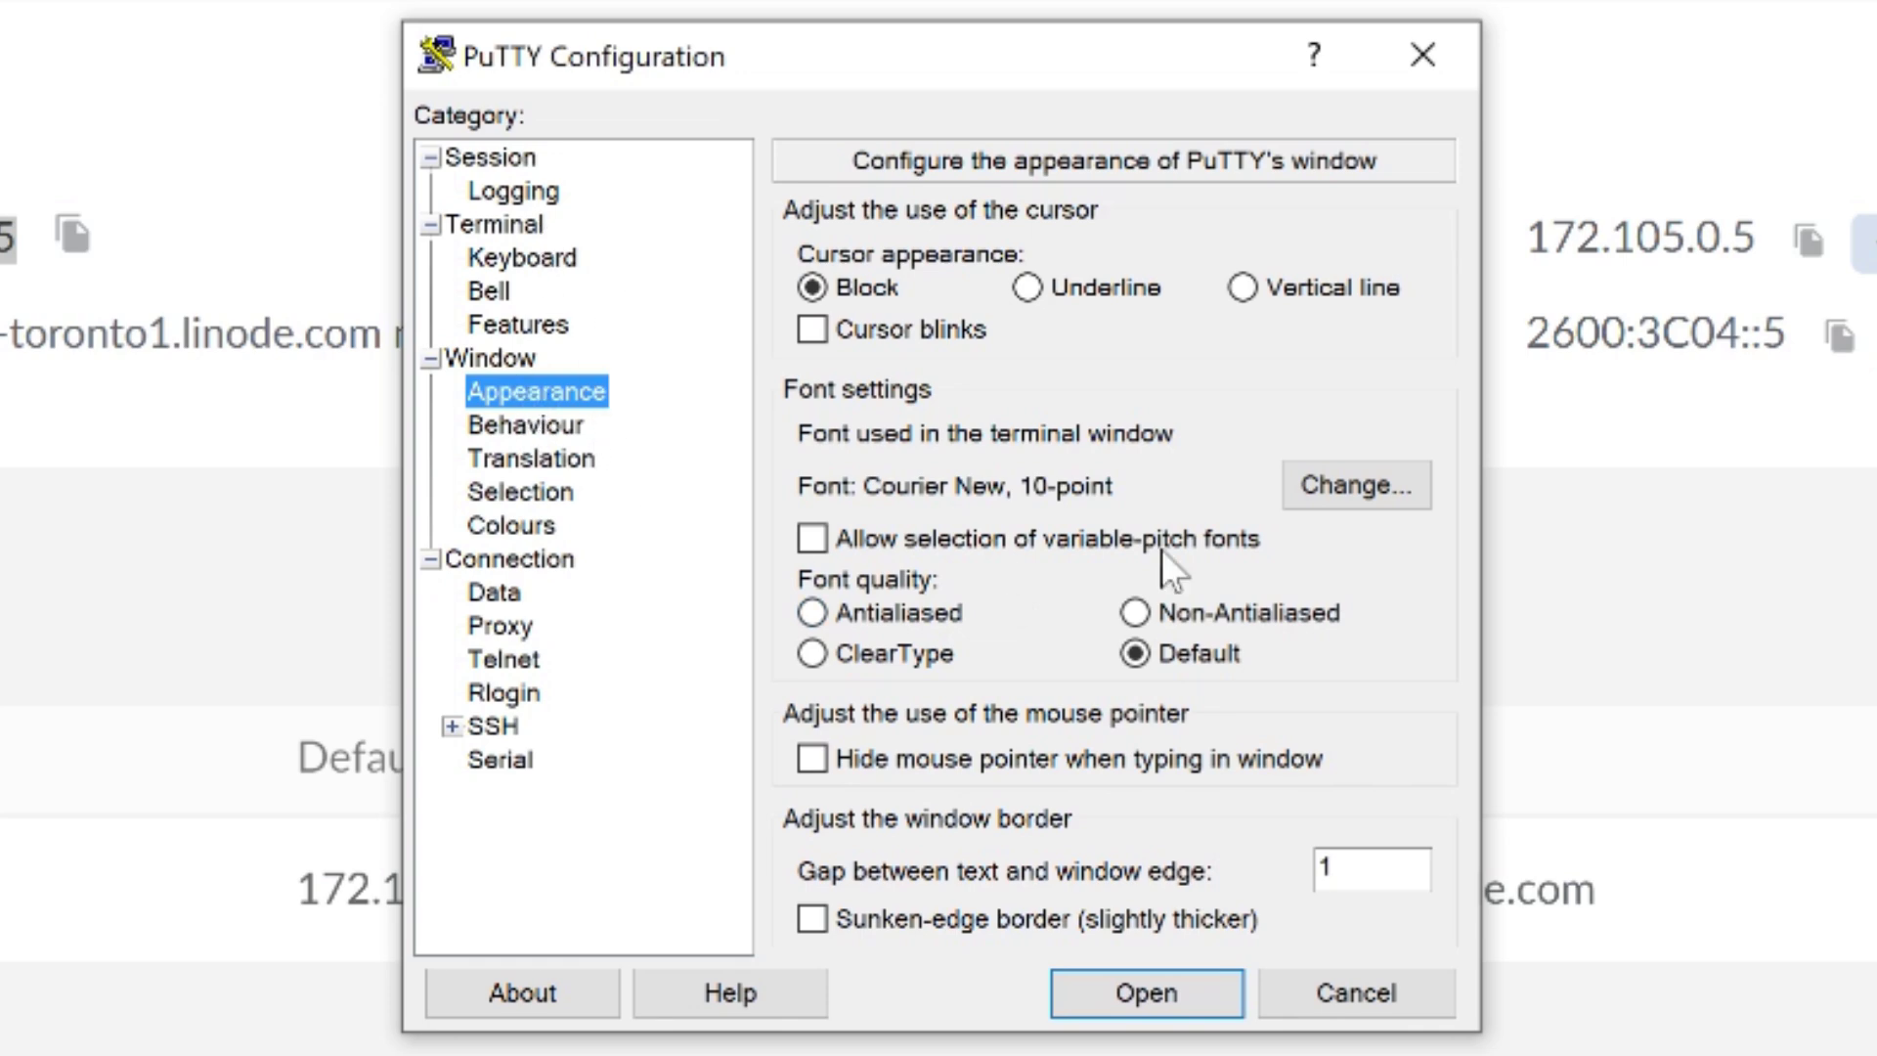
left_click(1344, 489)
scroll(1269, 718, "down", 1)
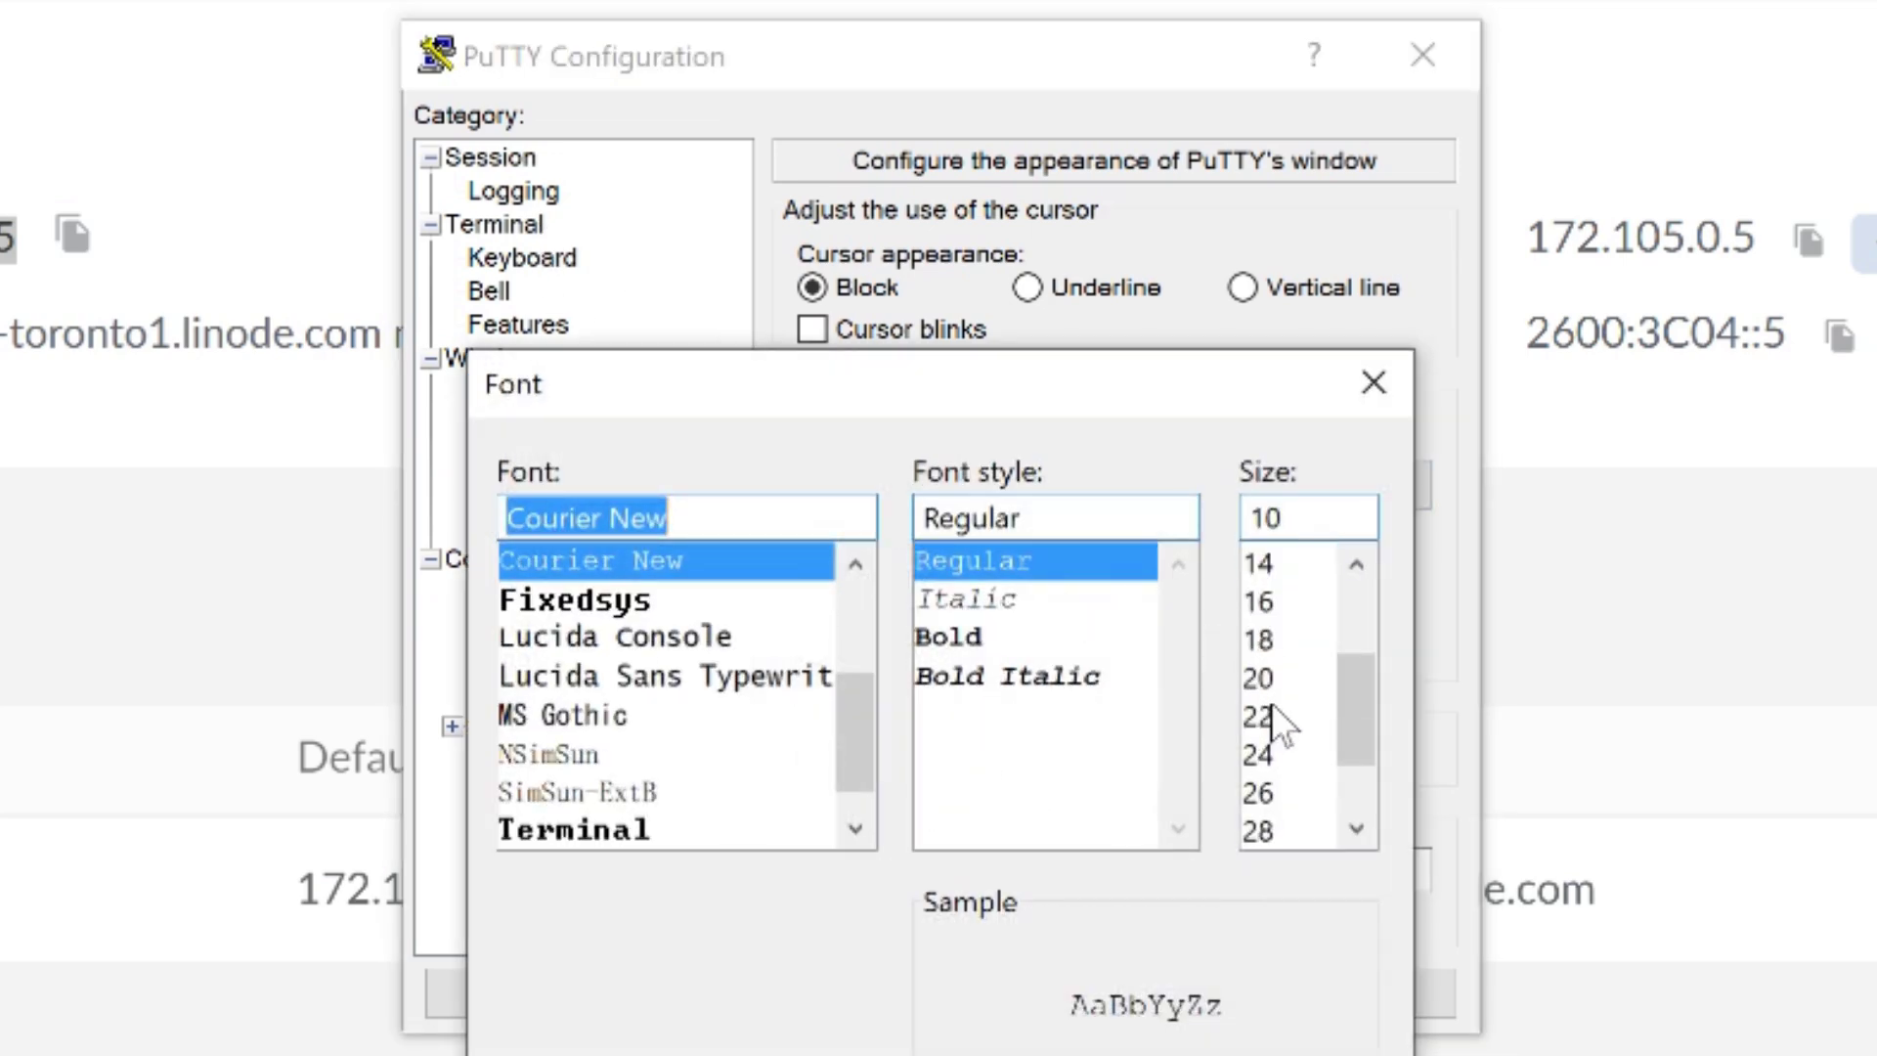
left_click(1270, 684)
key("Return")
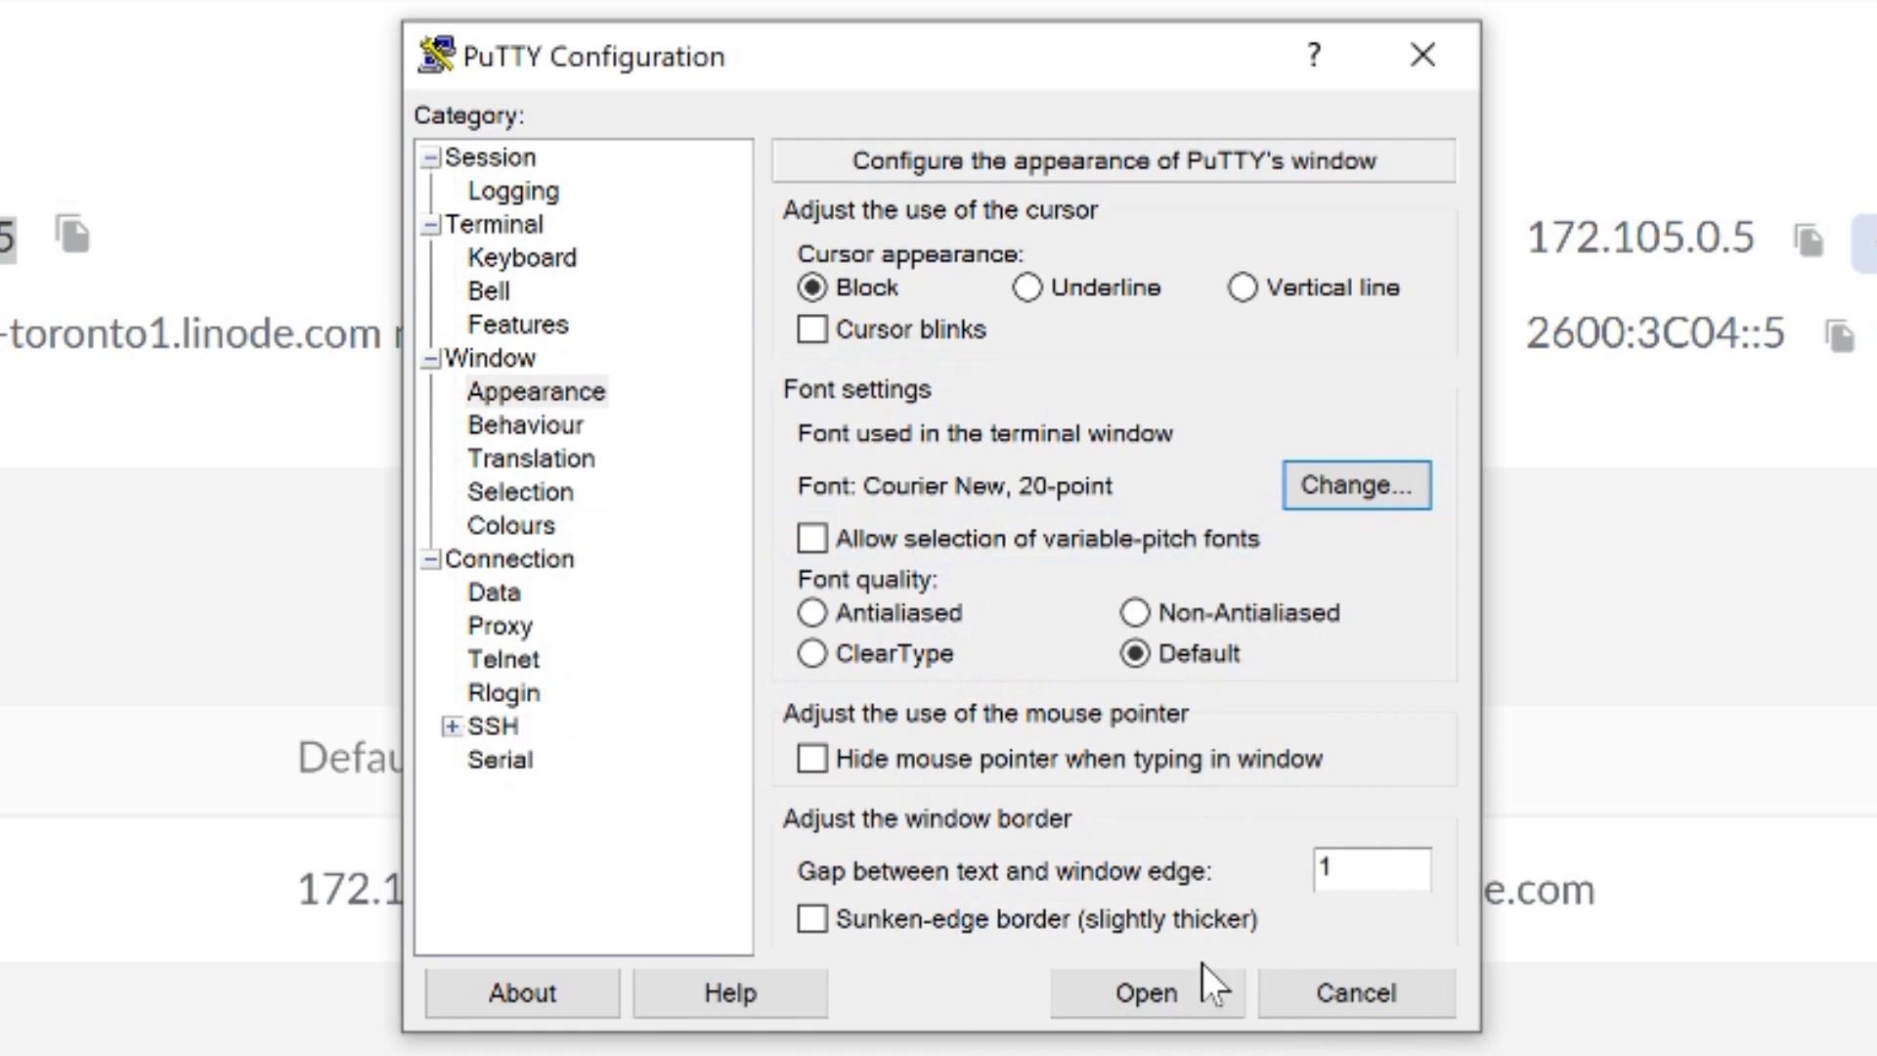
left_click(533, 191)
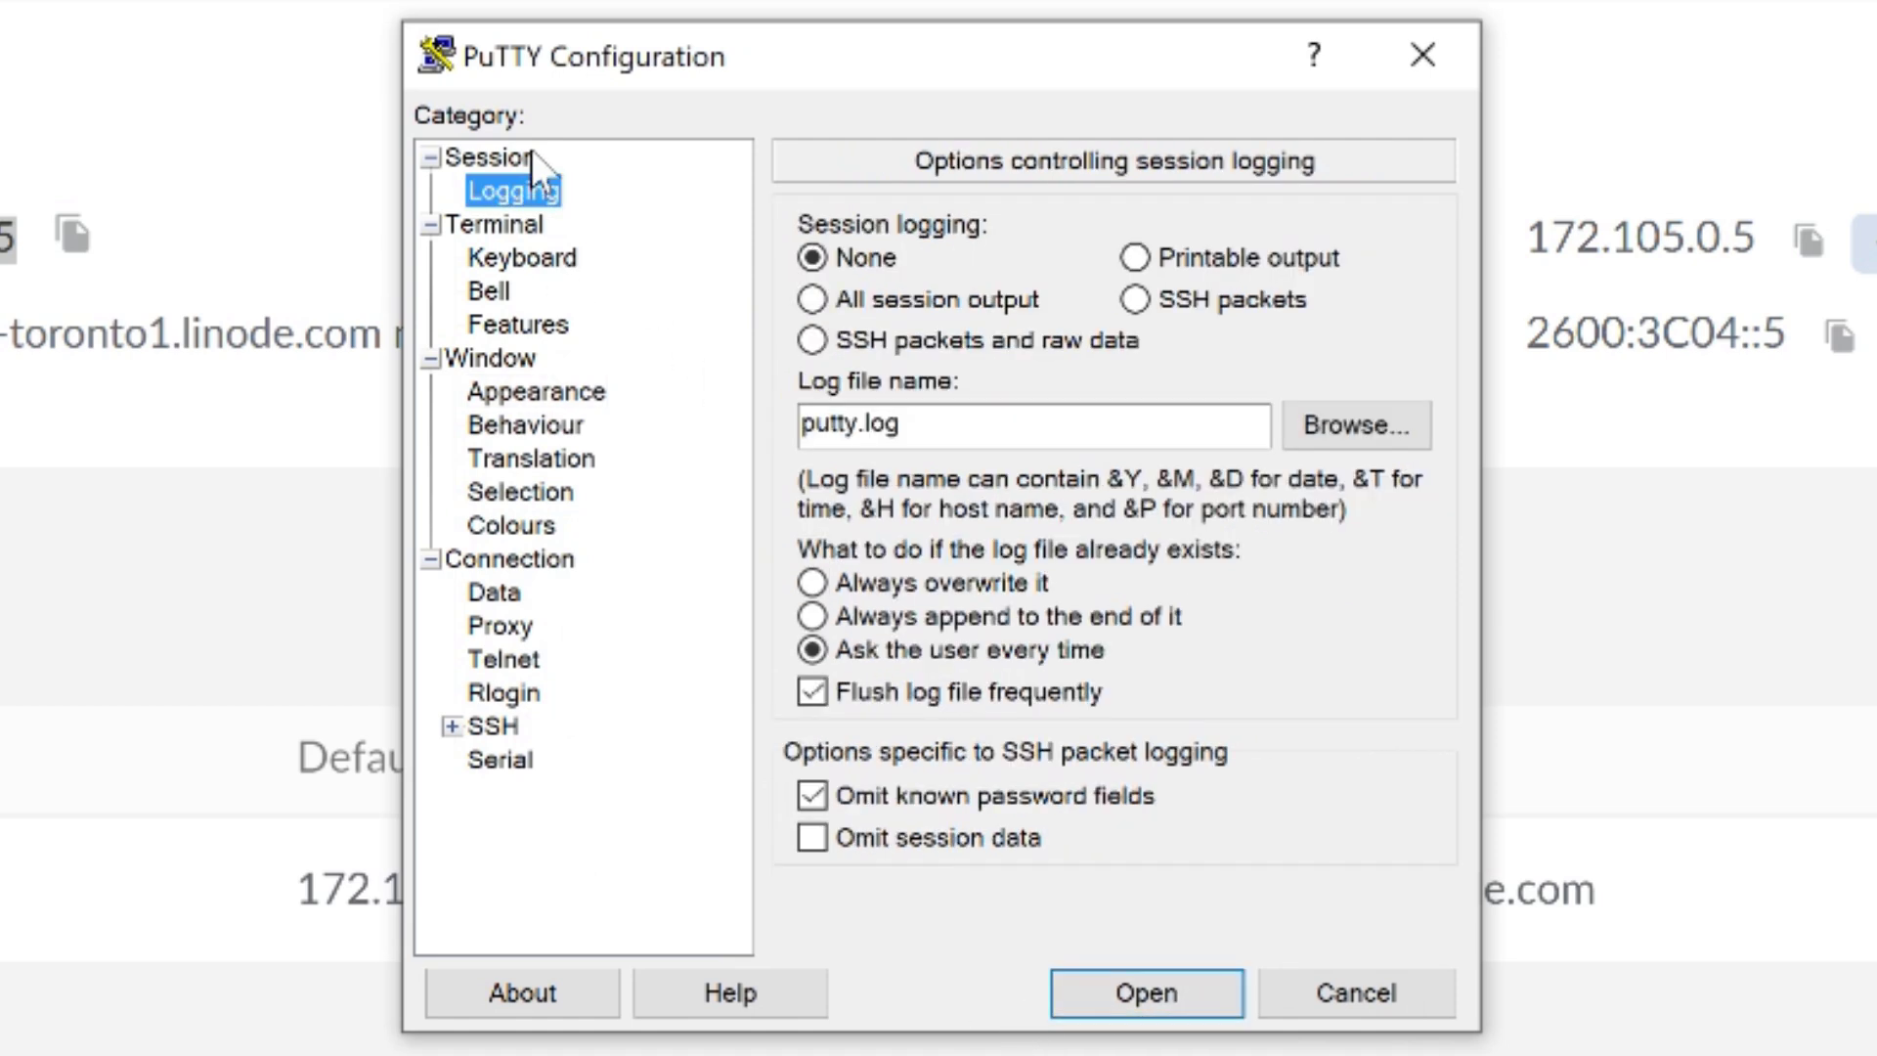
left_click(533, 157)
key("Tab")
key("Tab")
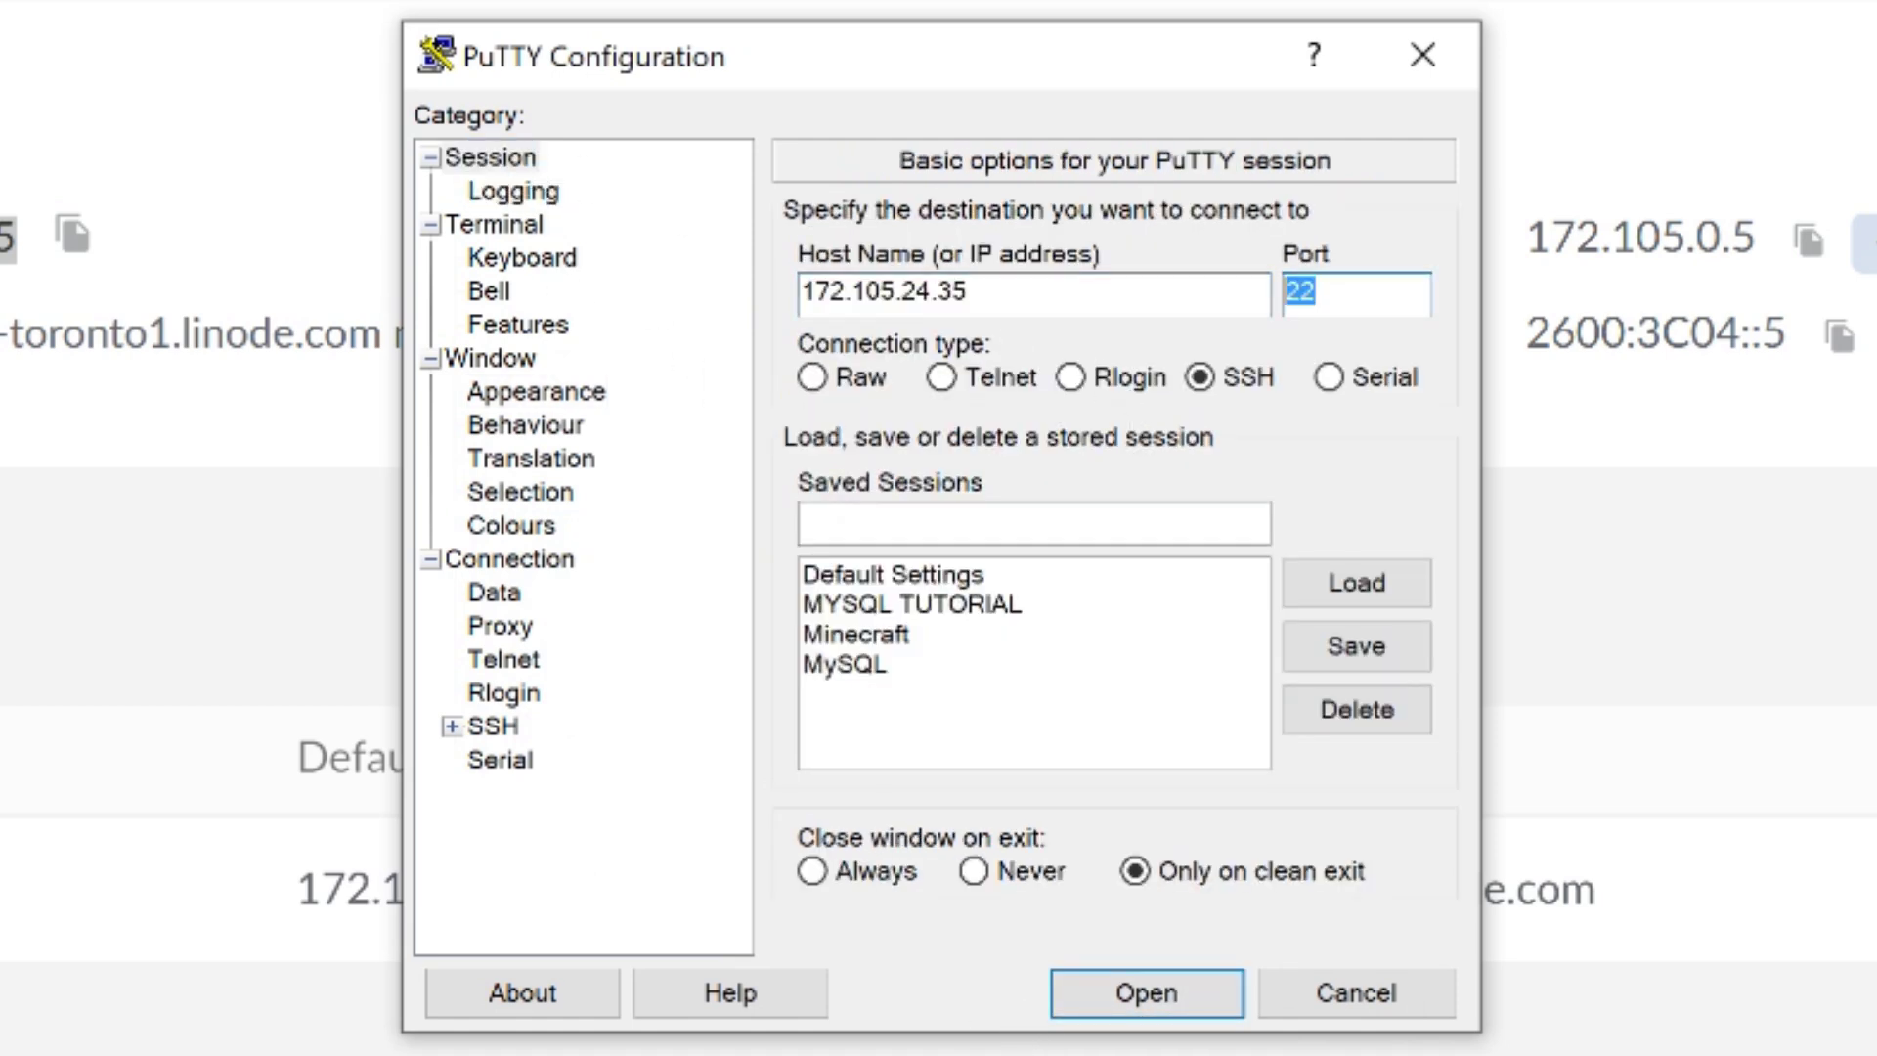
left_click(1147, 992)
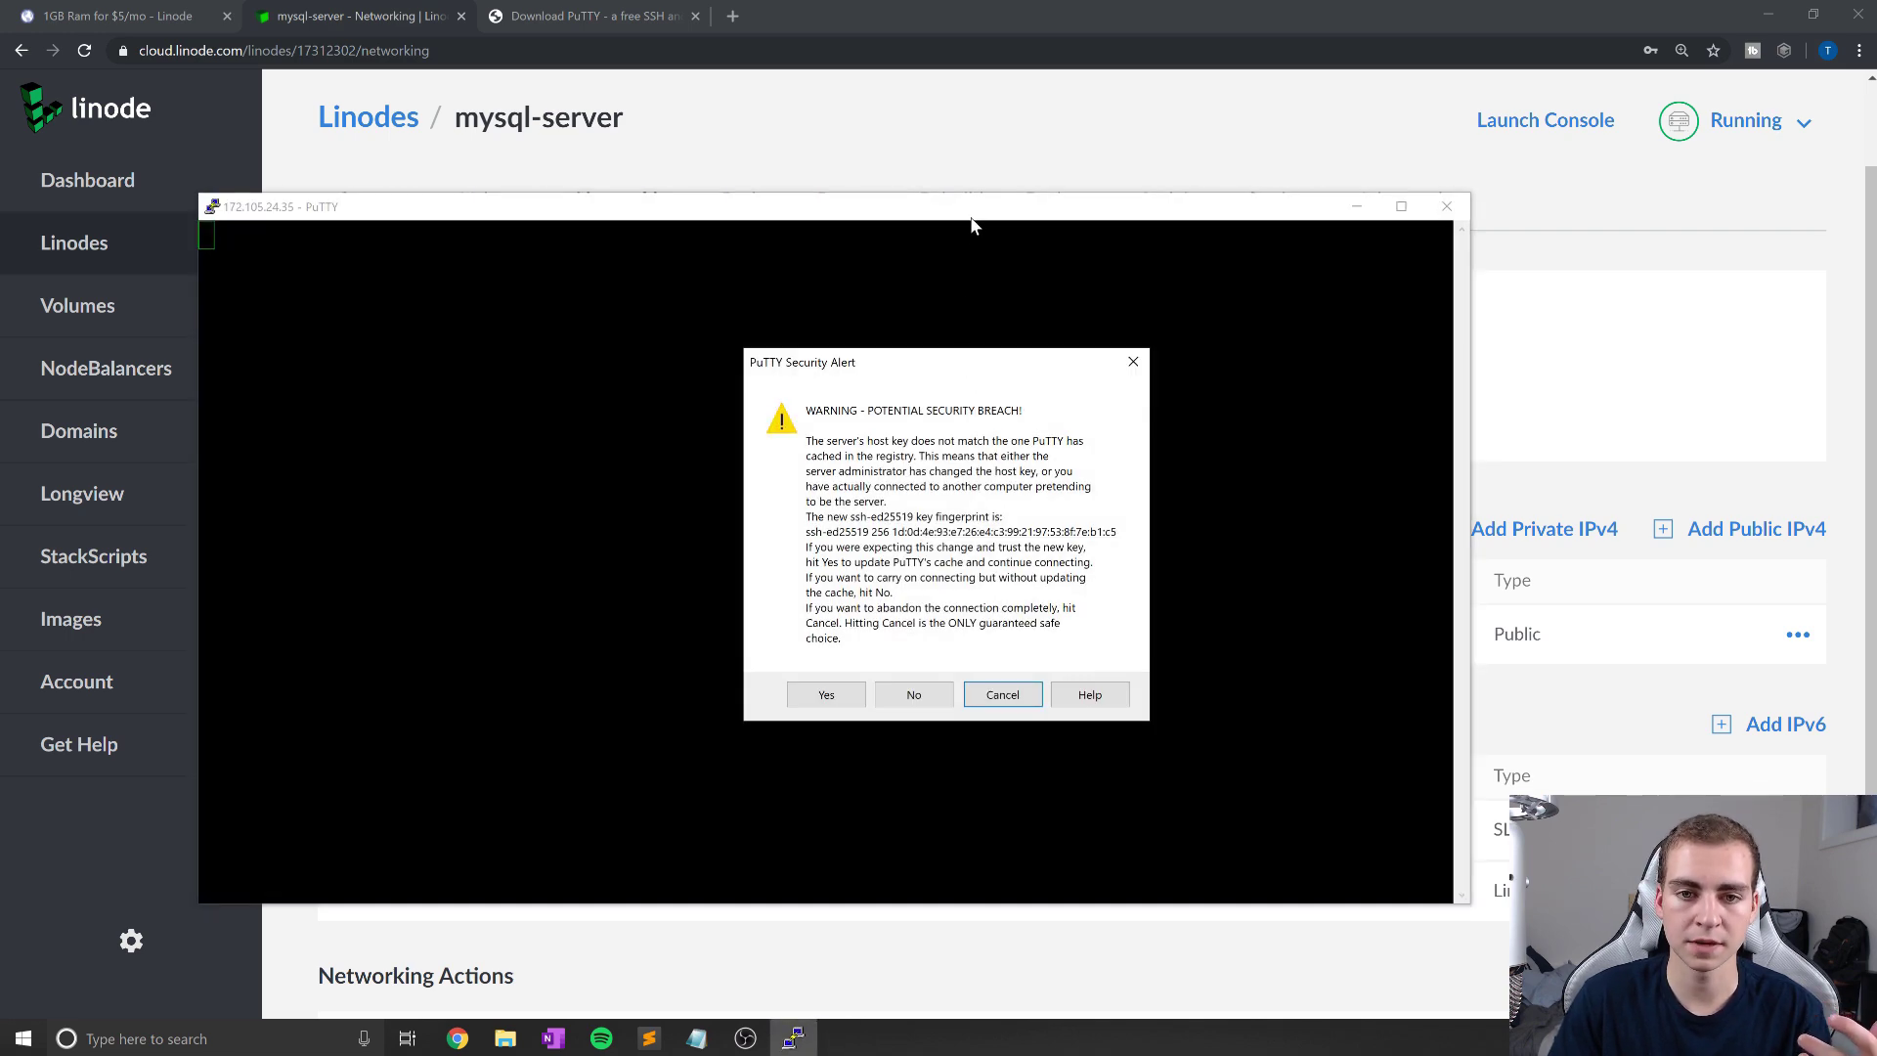
Step: Accept the server's host key and log in as root with the account password
left_click(826, 696)
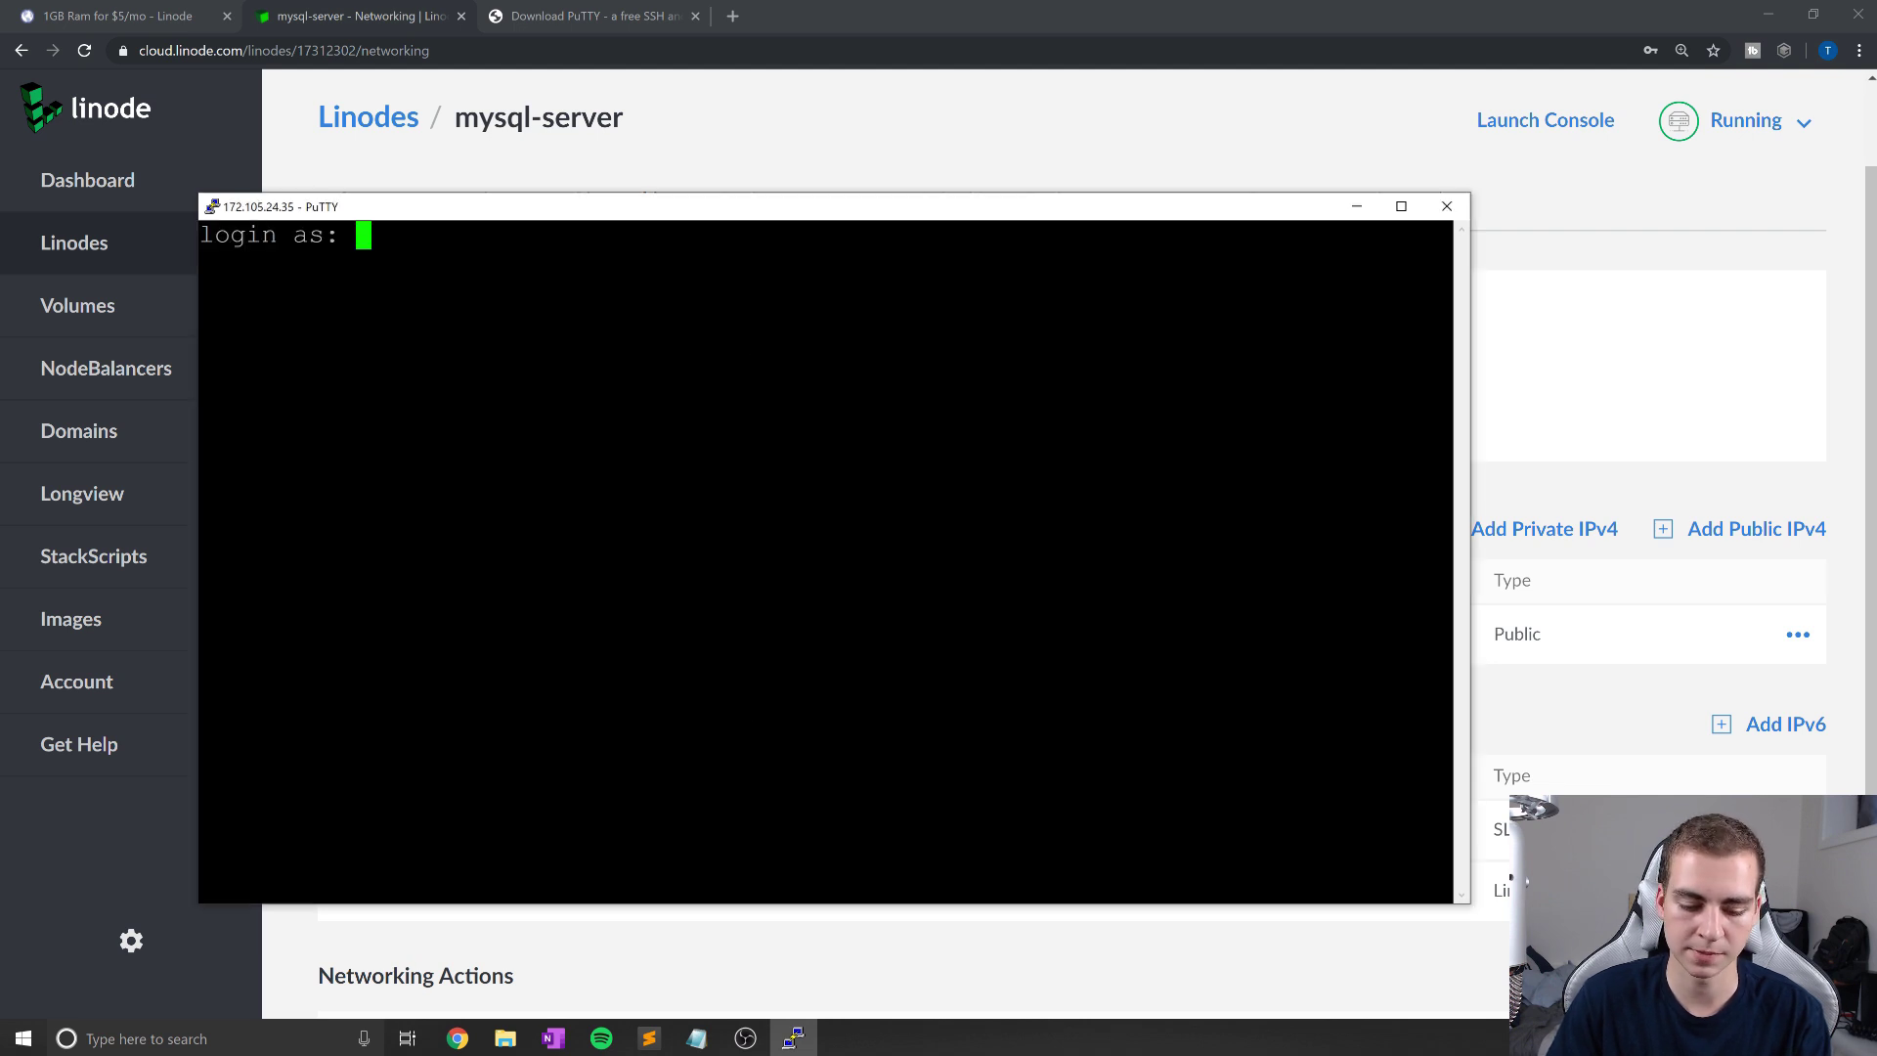
type("root")
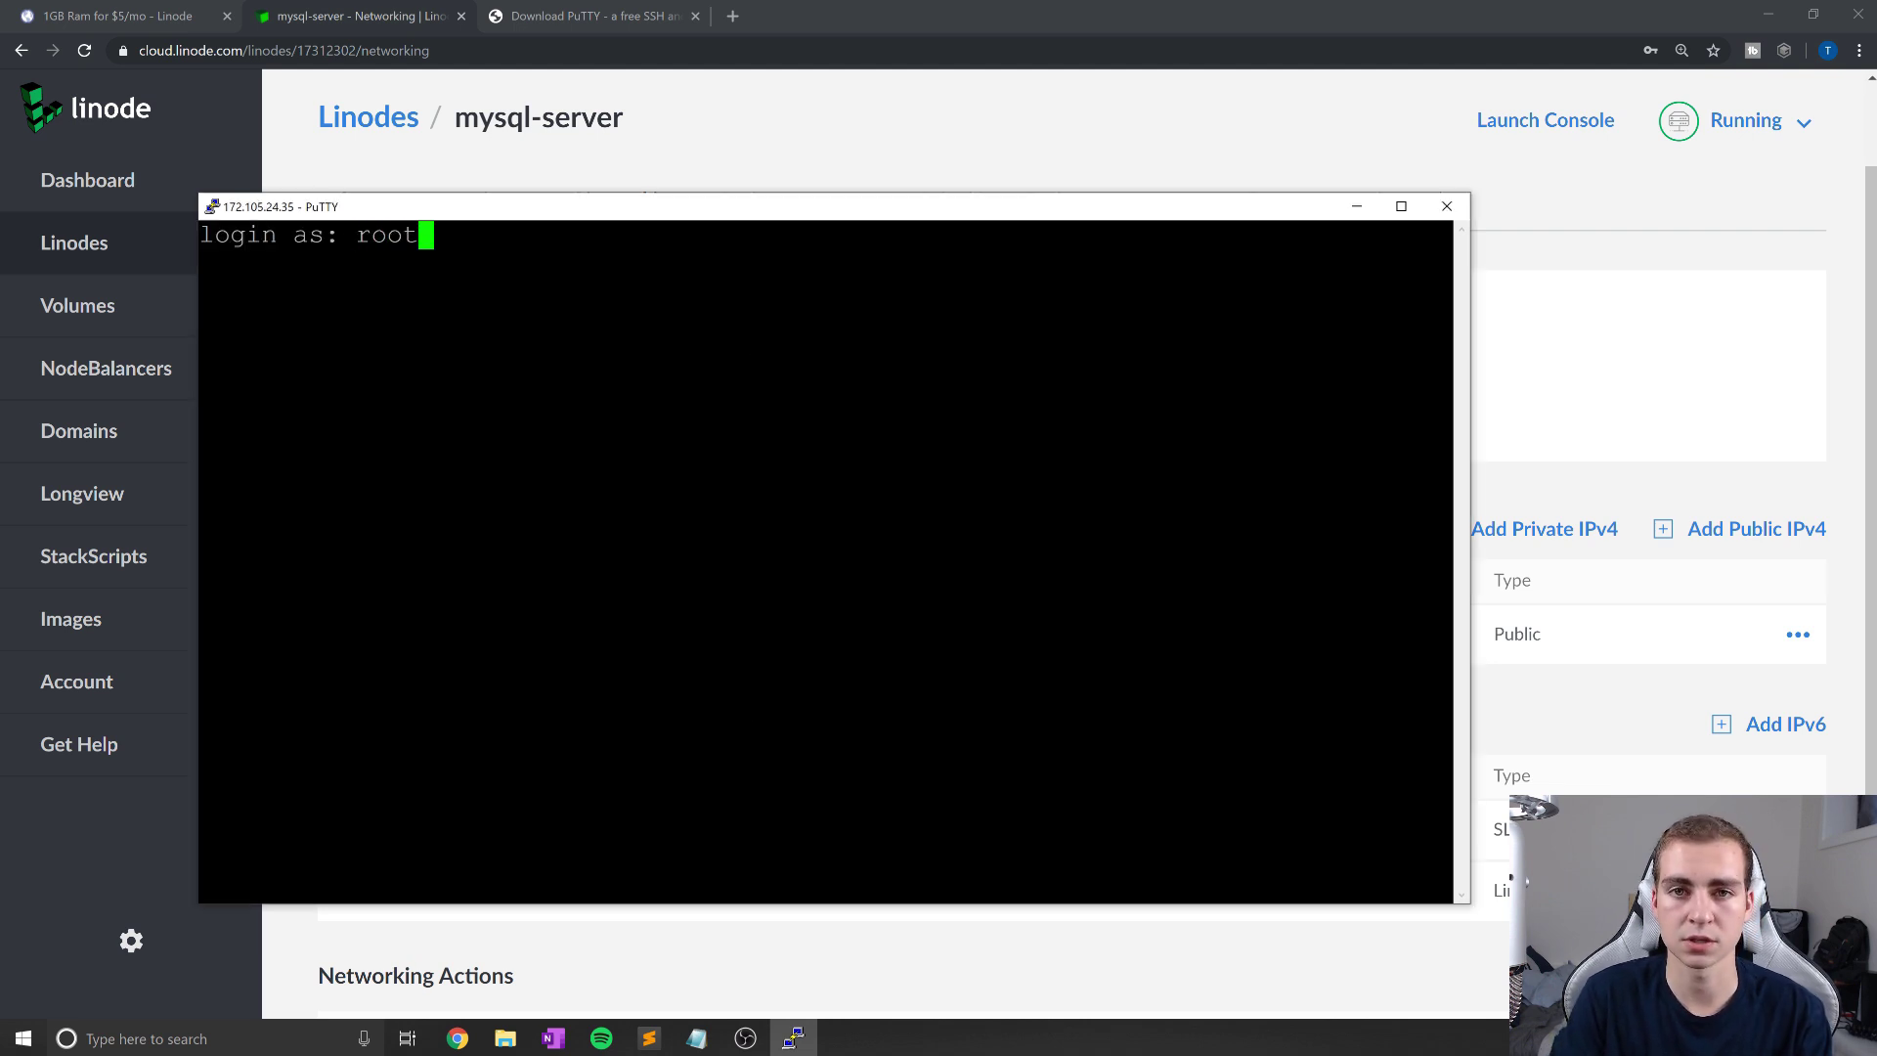
key("Return")
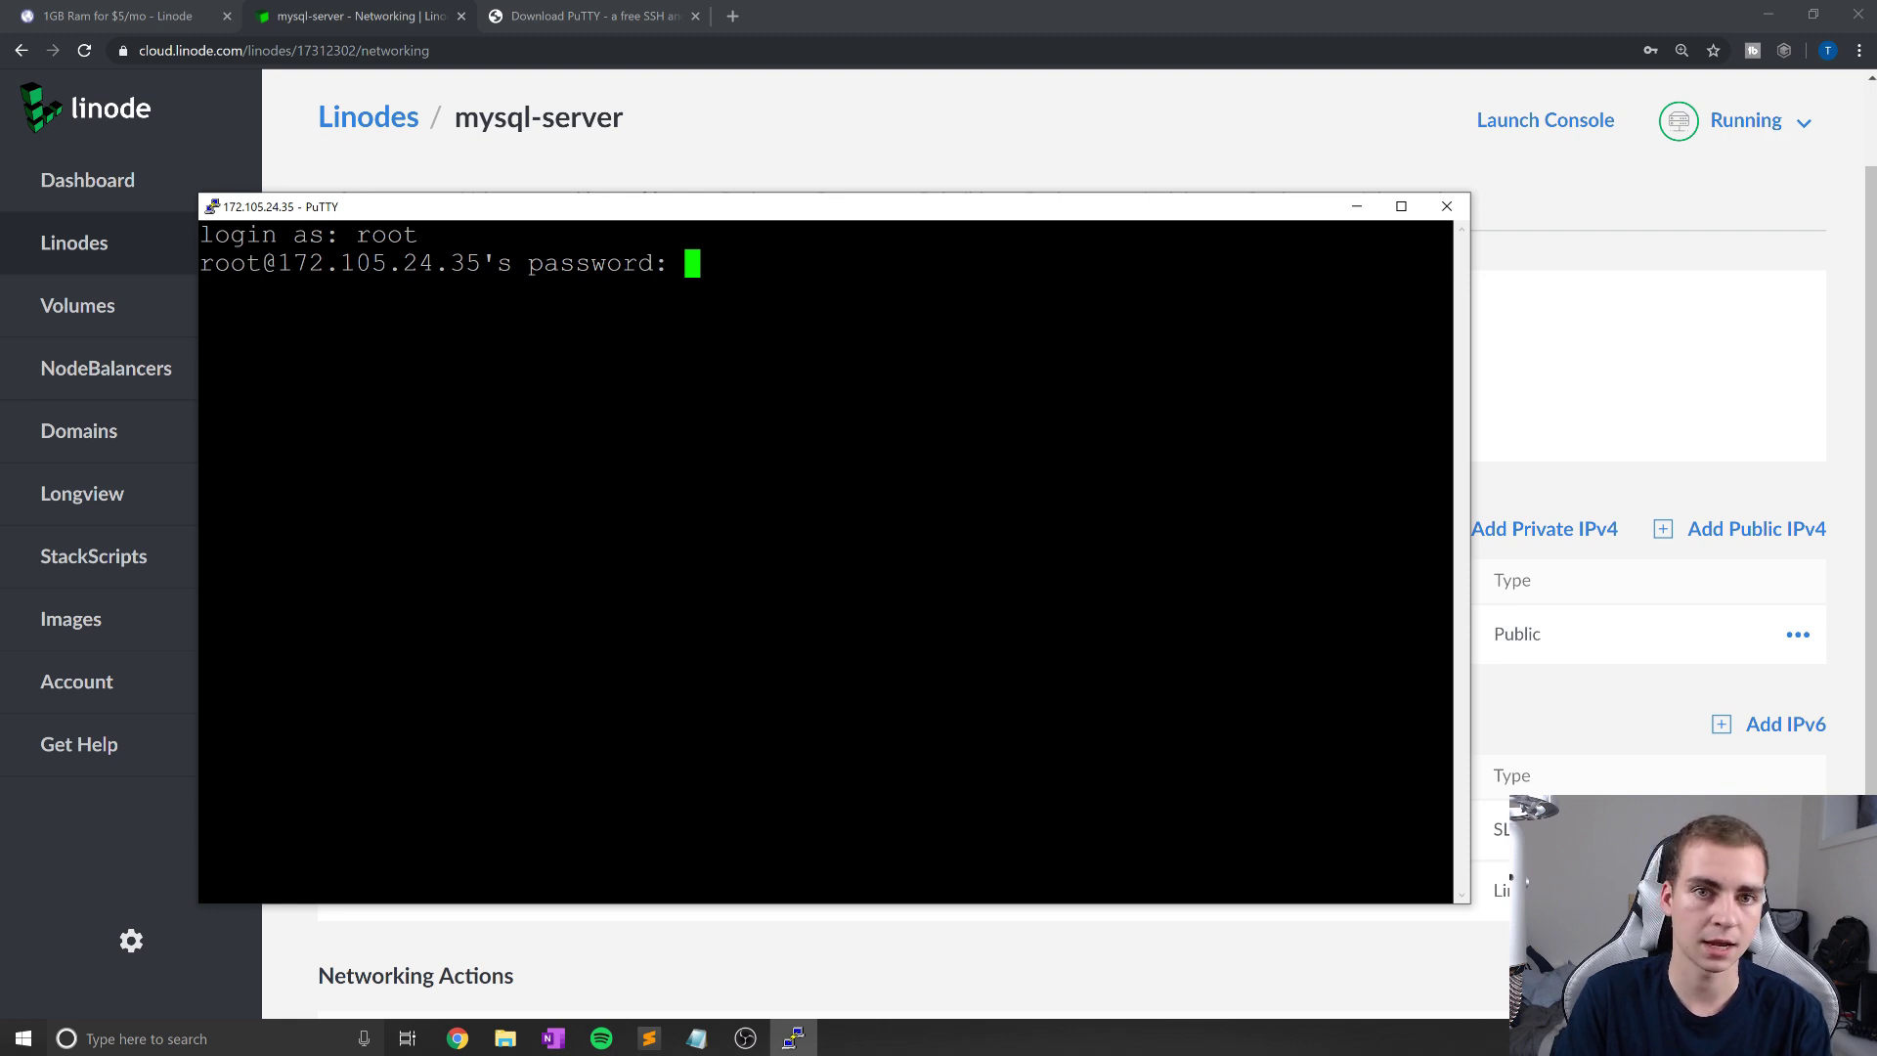
key("Return")
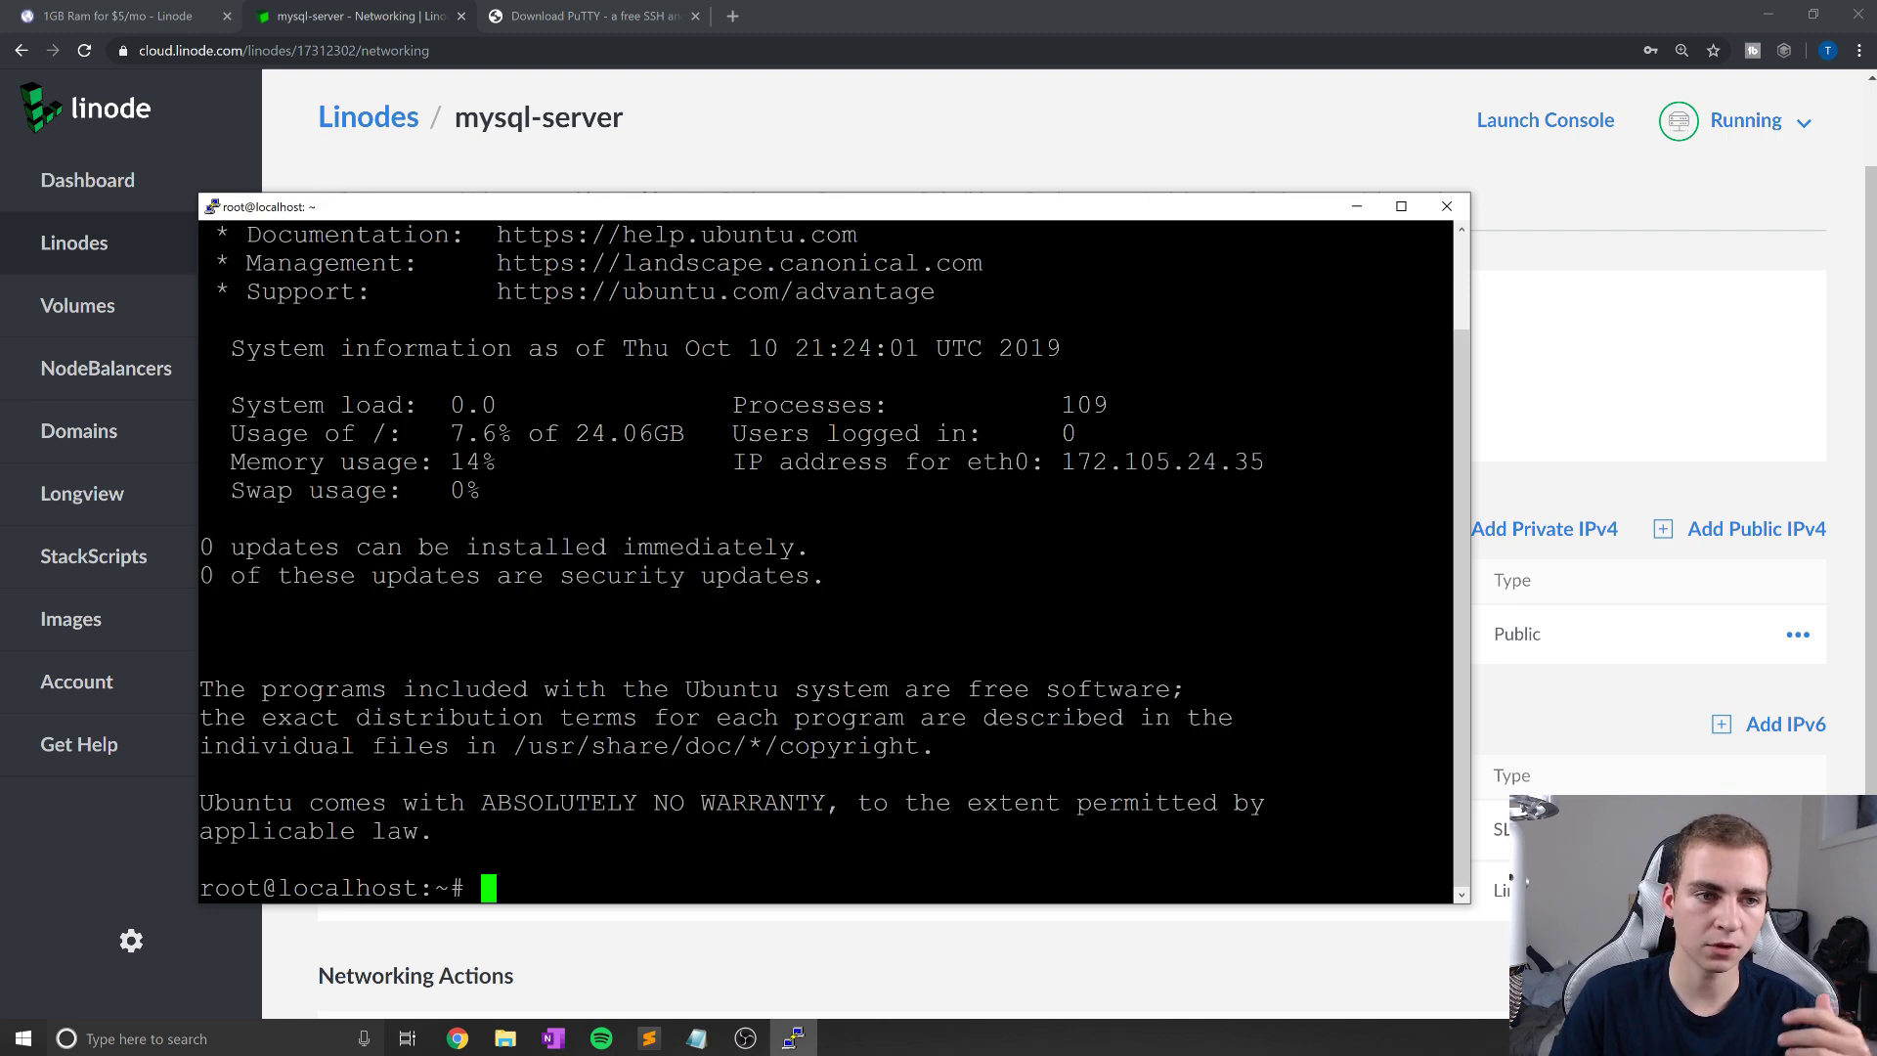
left_click_drag(850, 216, 939, 181)
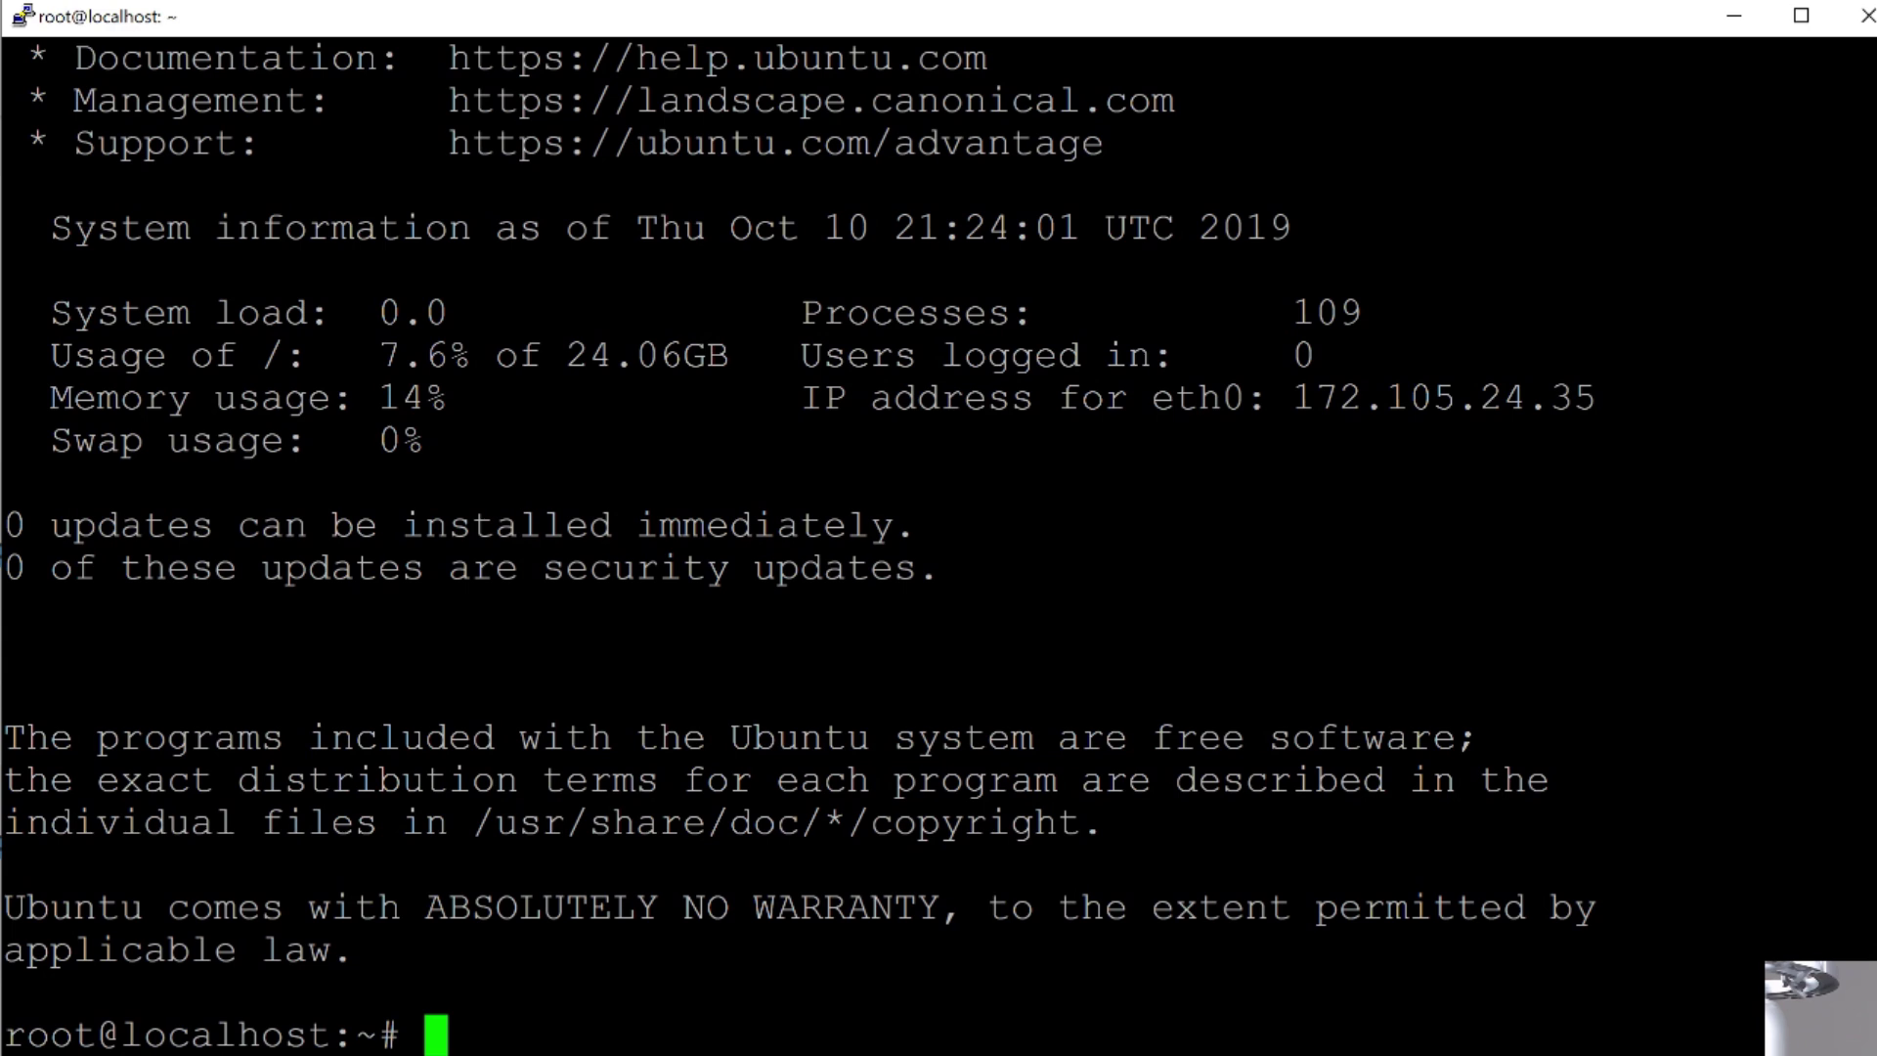
Step: Run sudo apt-get install mysql-server and answer y to install the 21 new packages
type("sudo ")
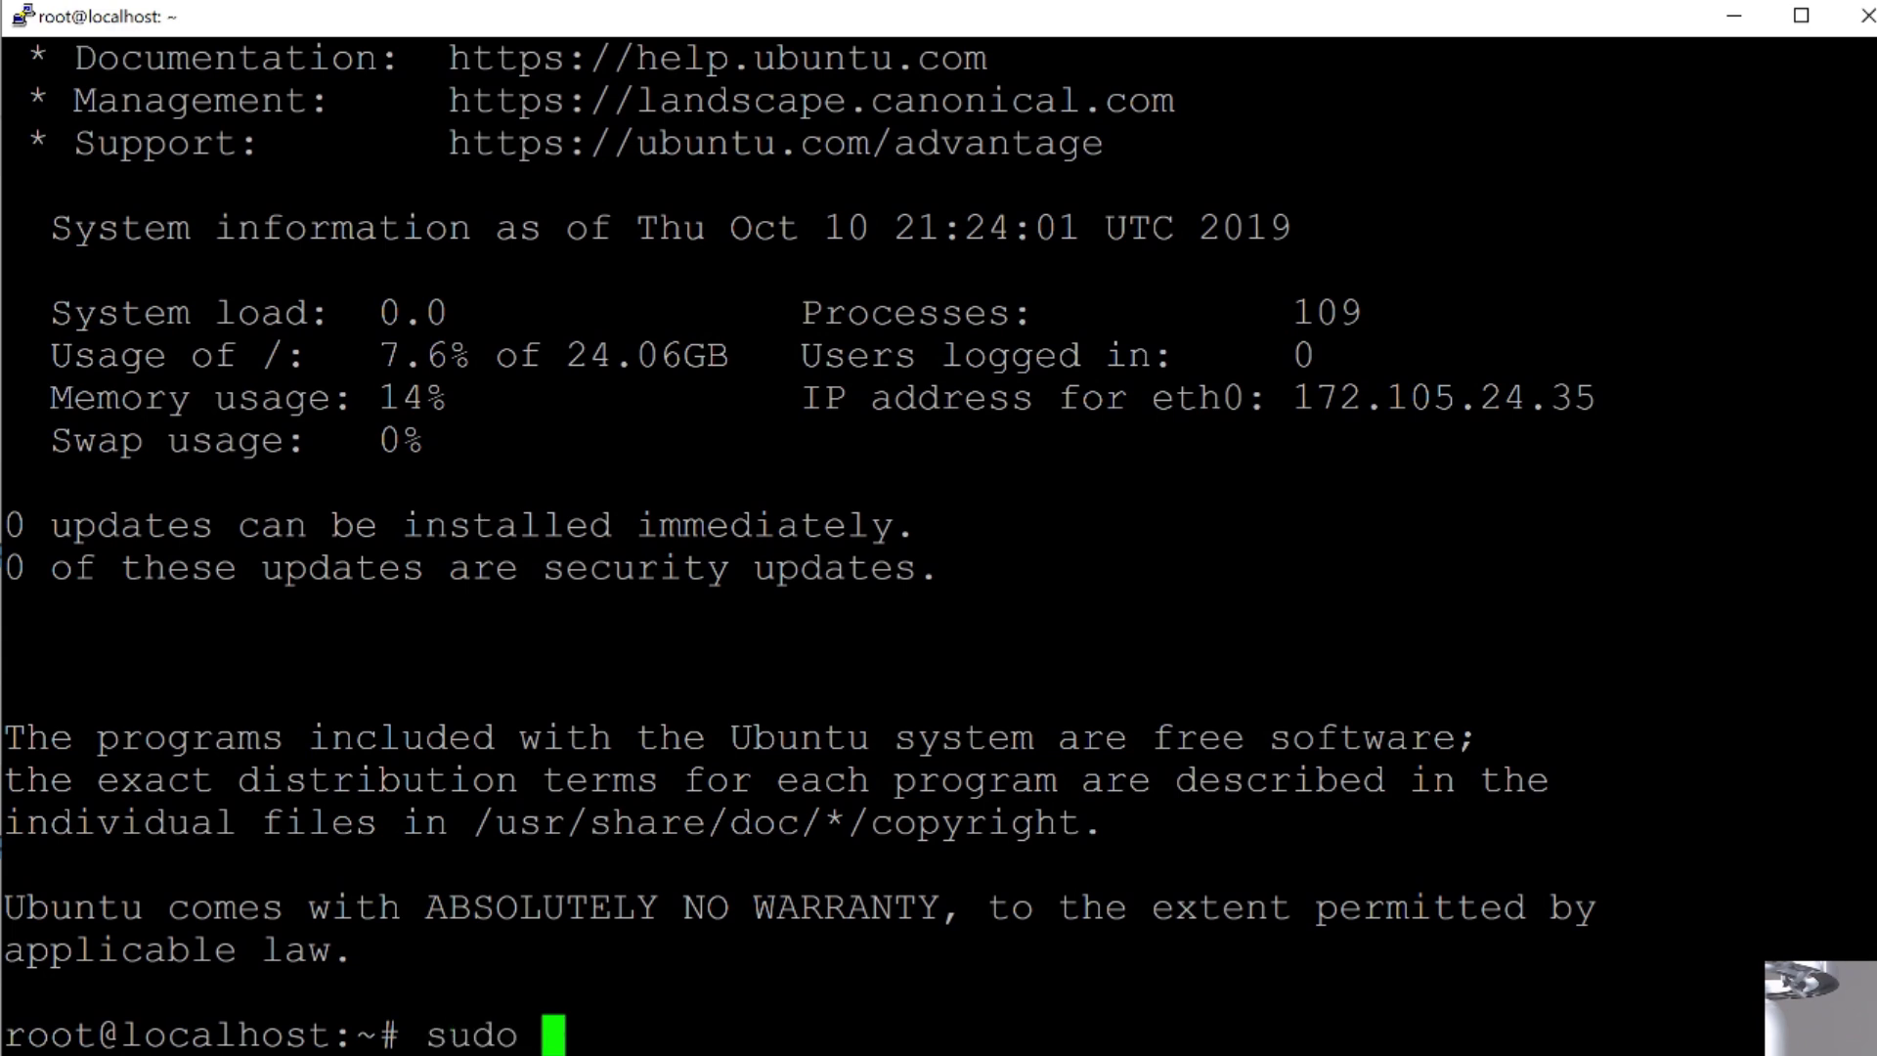
type("apt-get ")
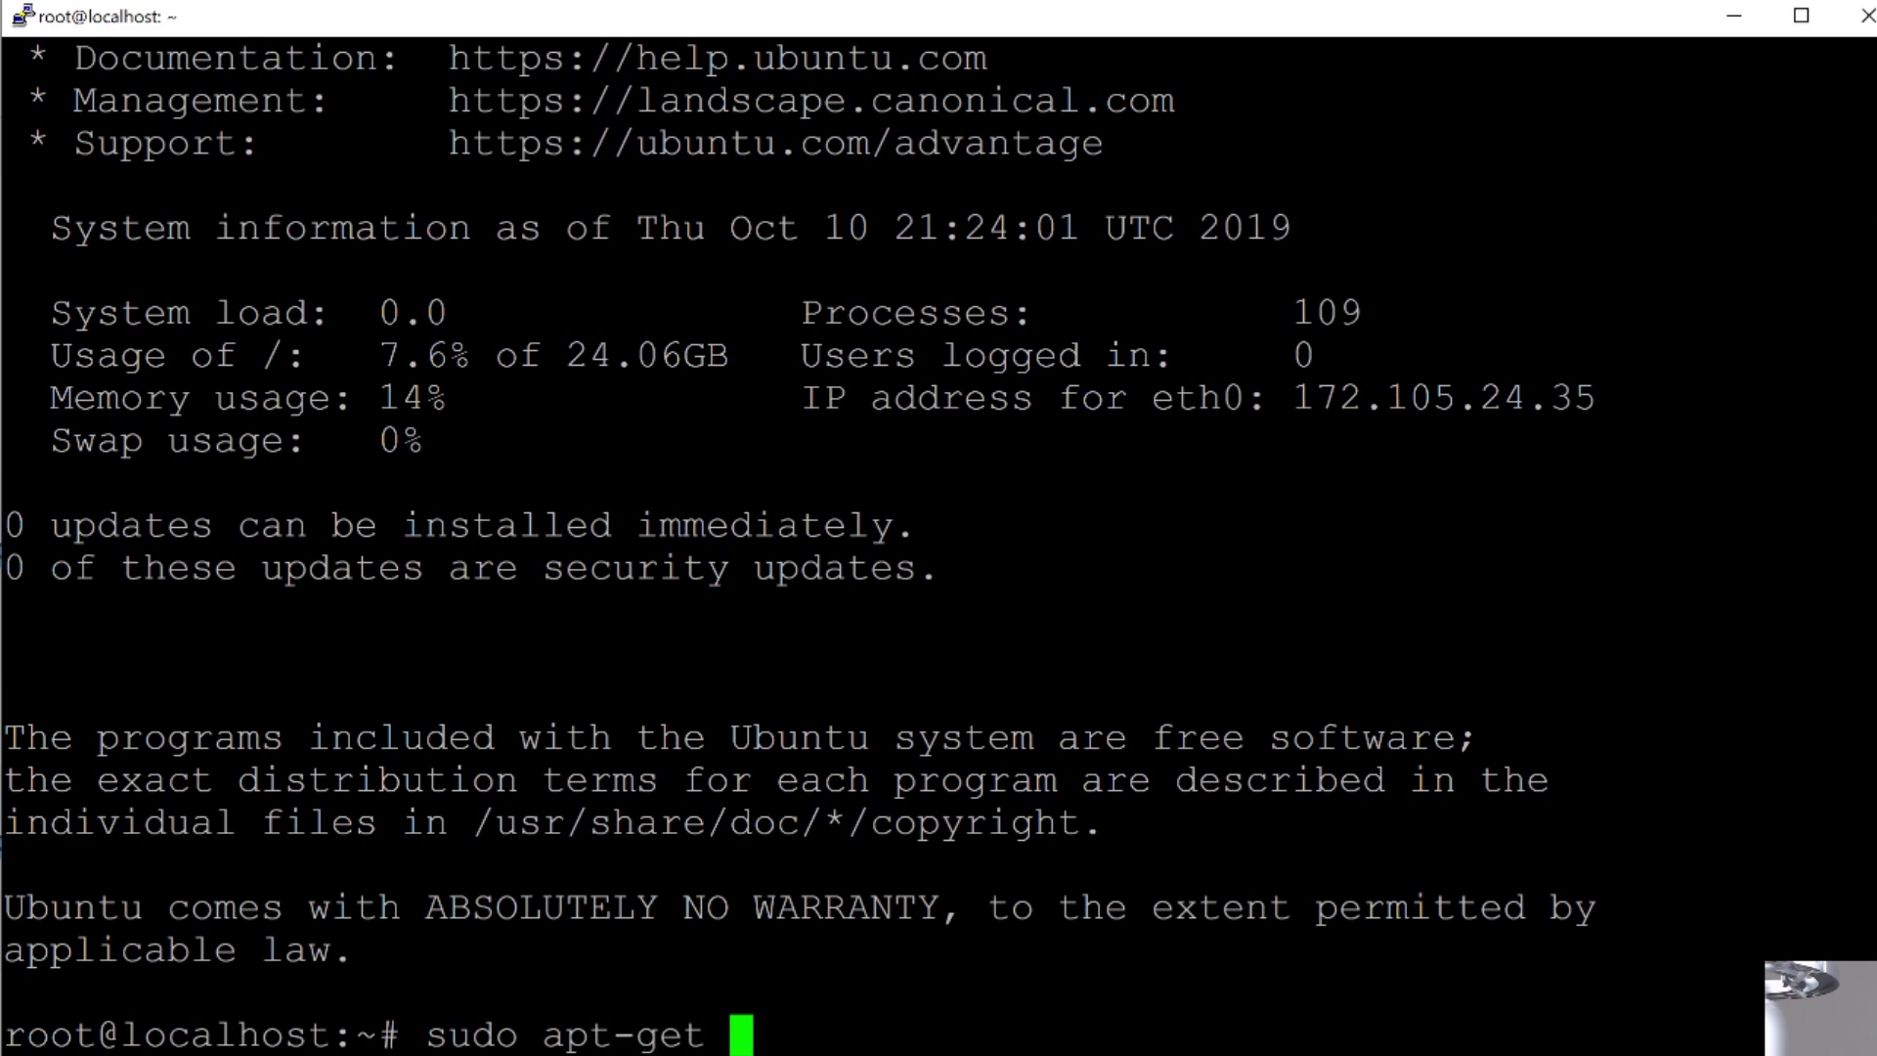
type("install mys")
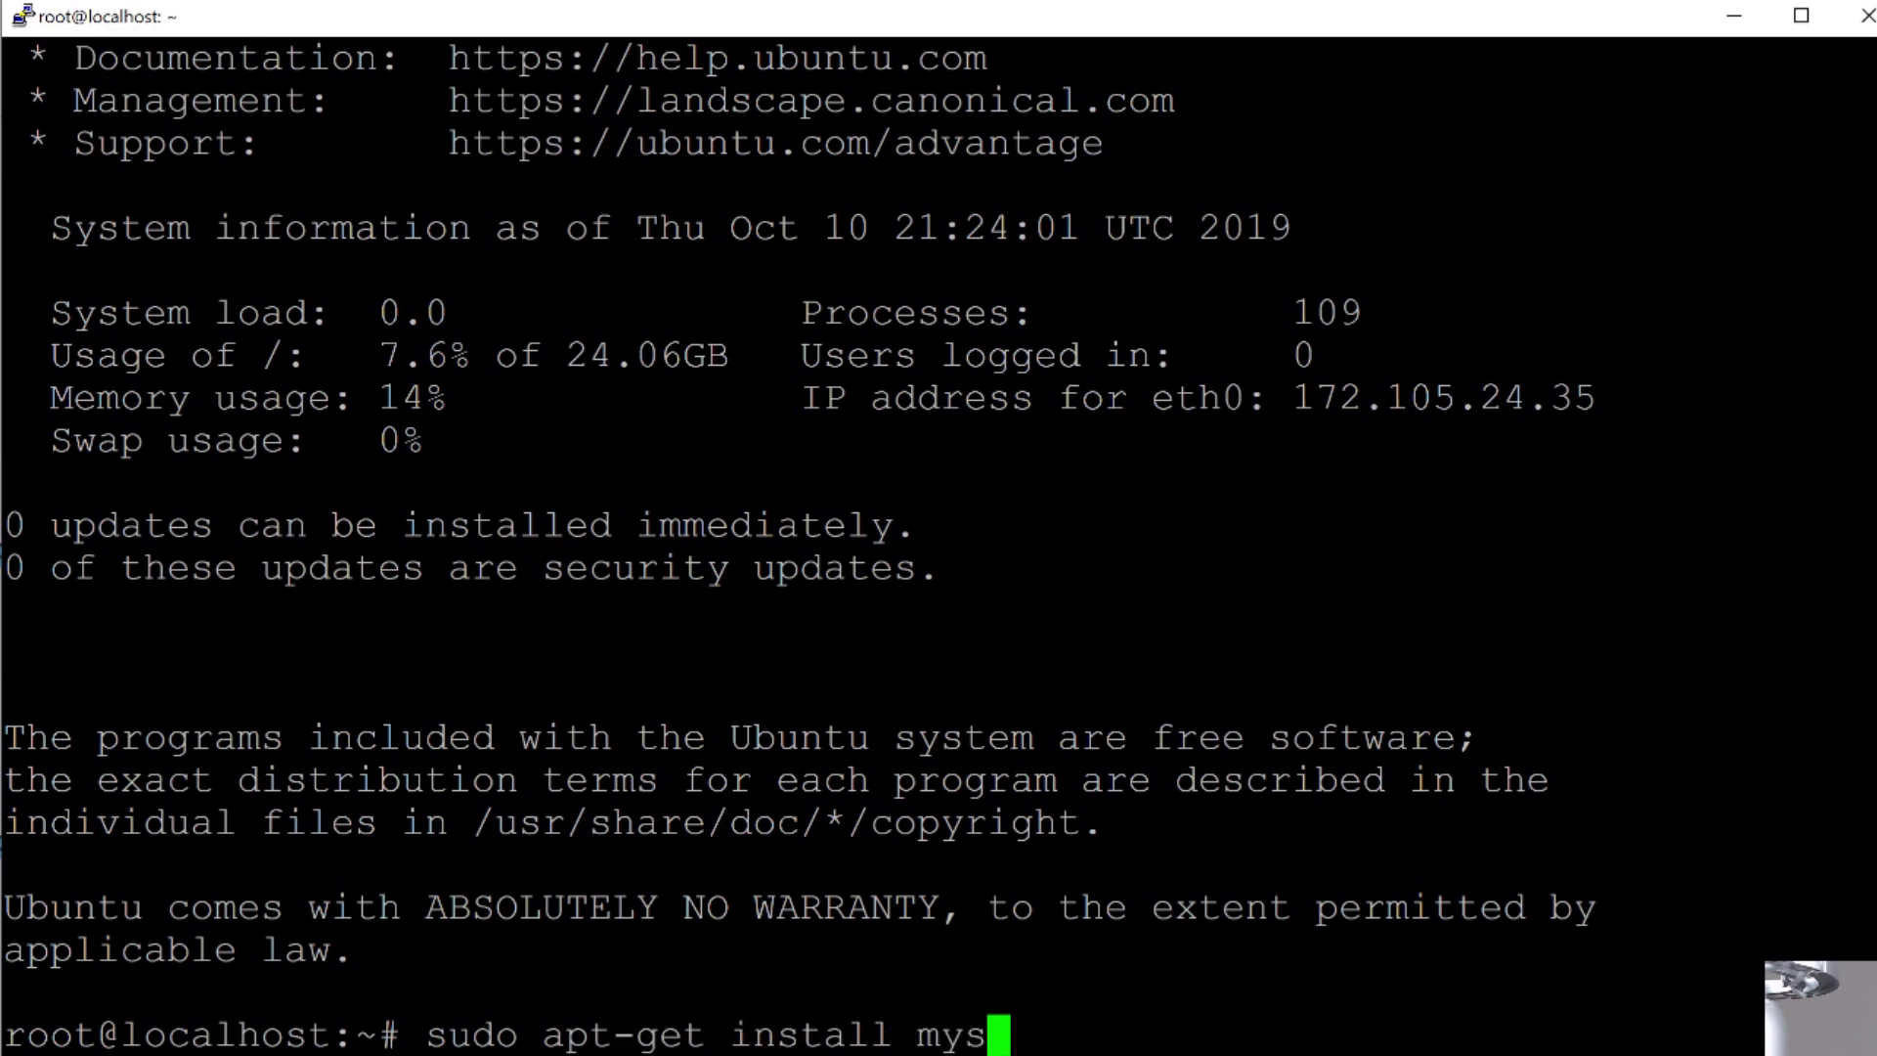
type("ql-server")
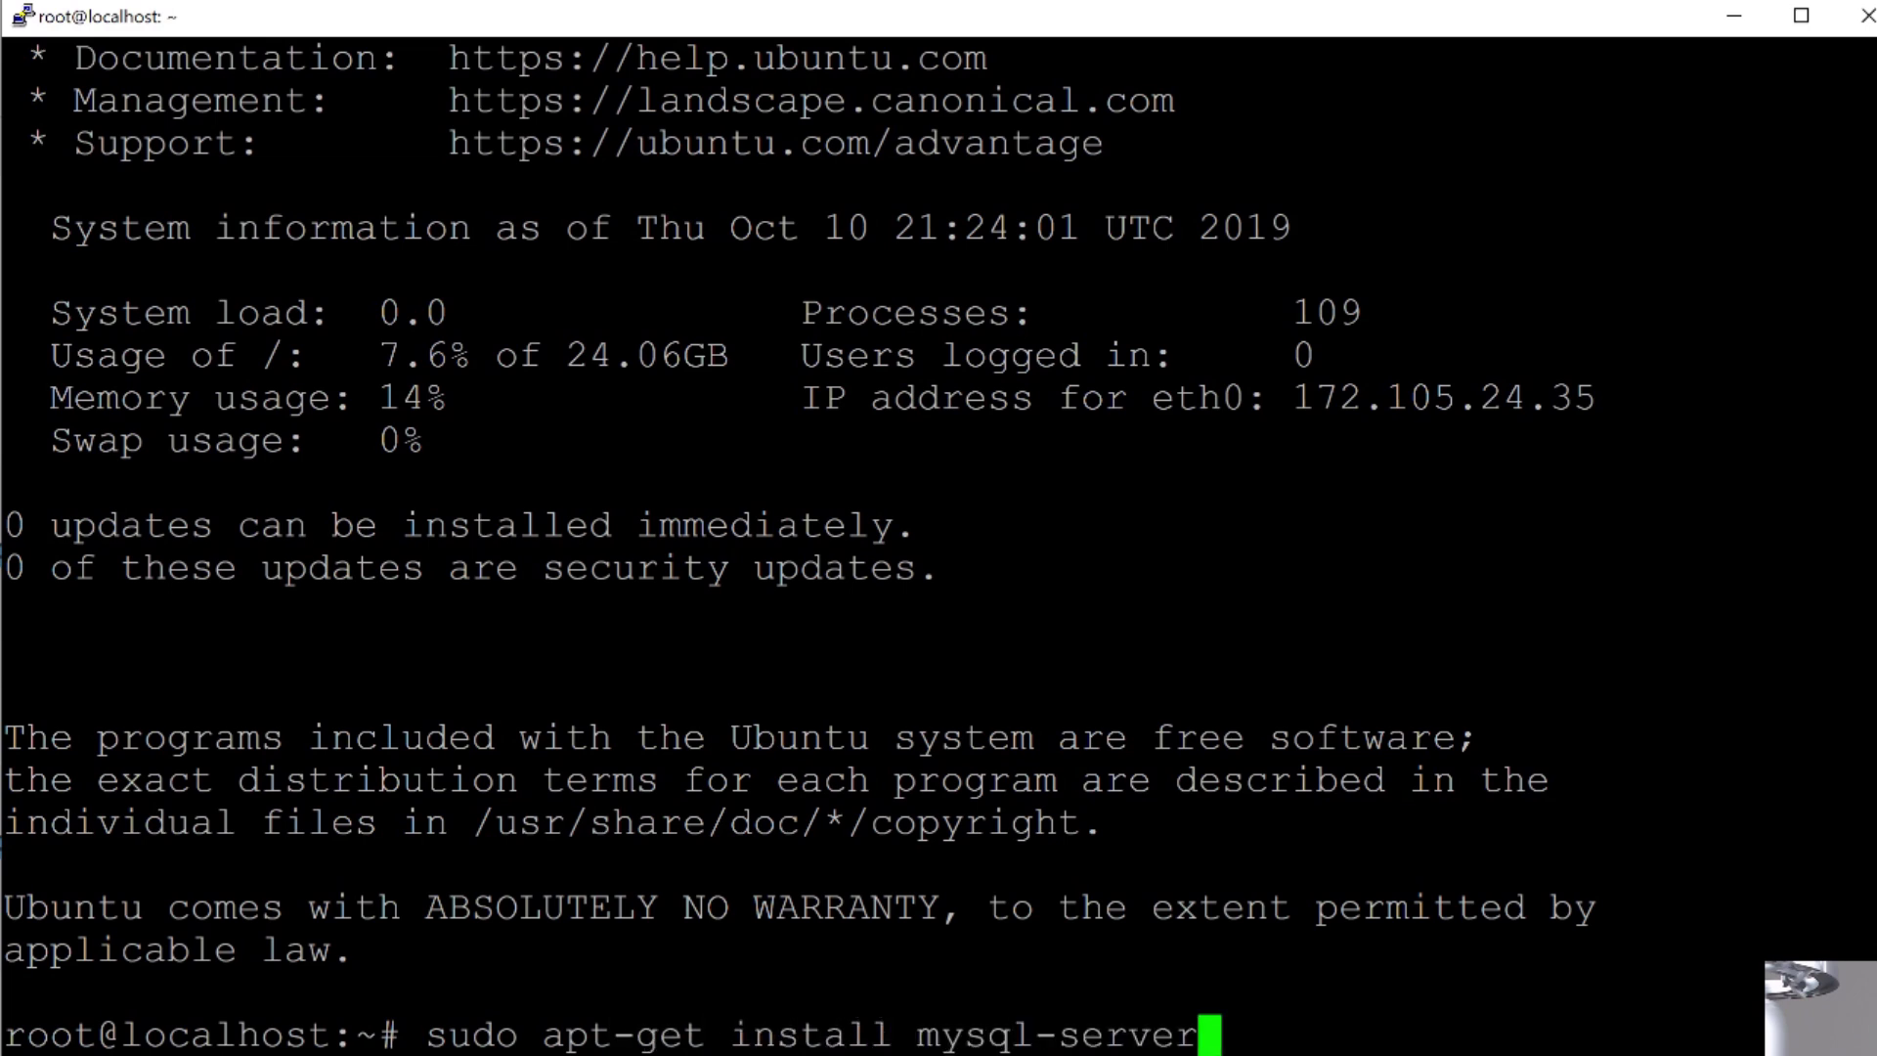
key("Return")
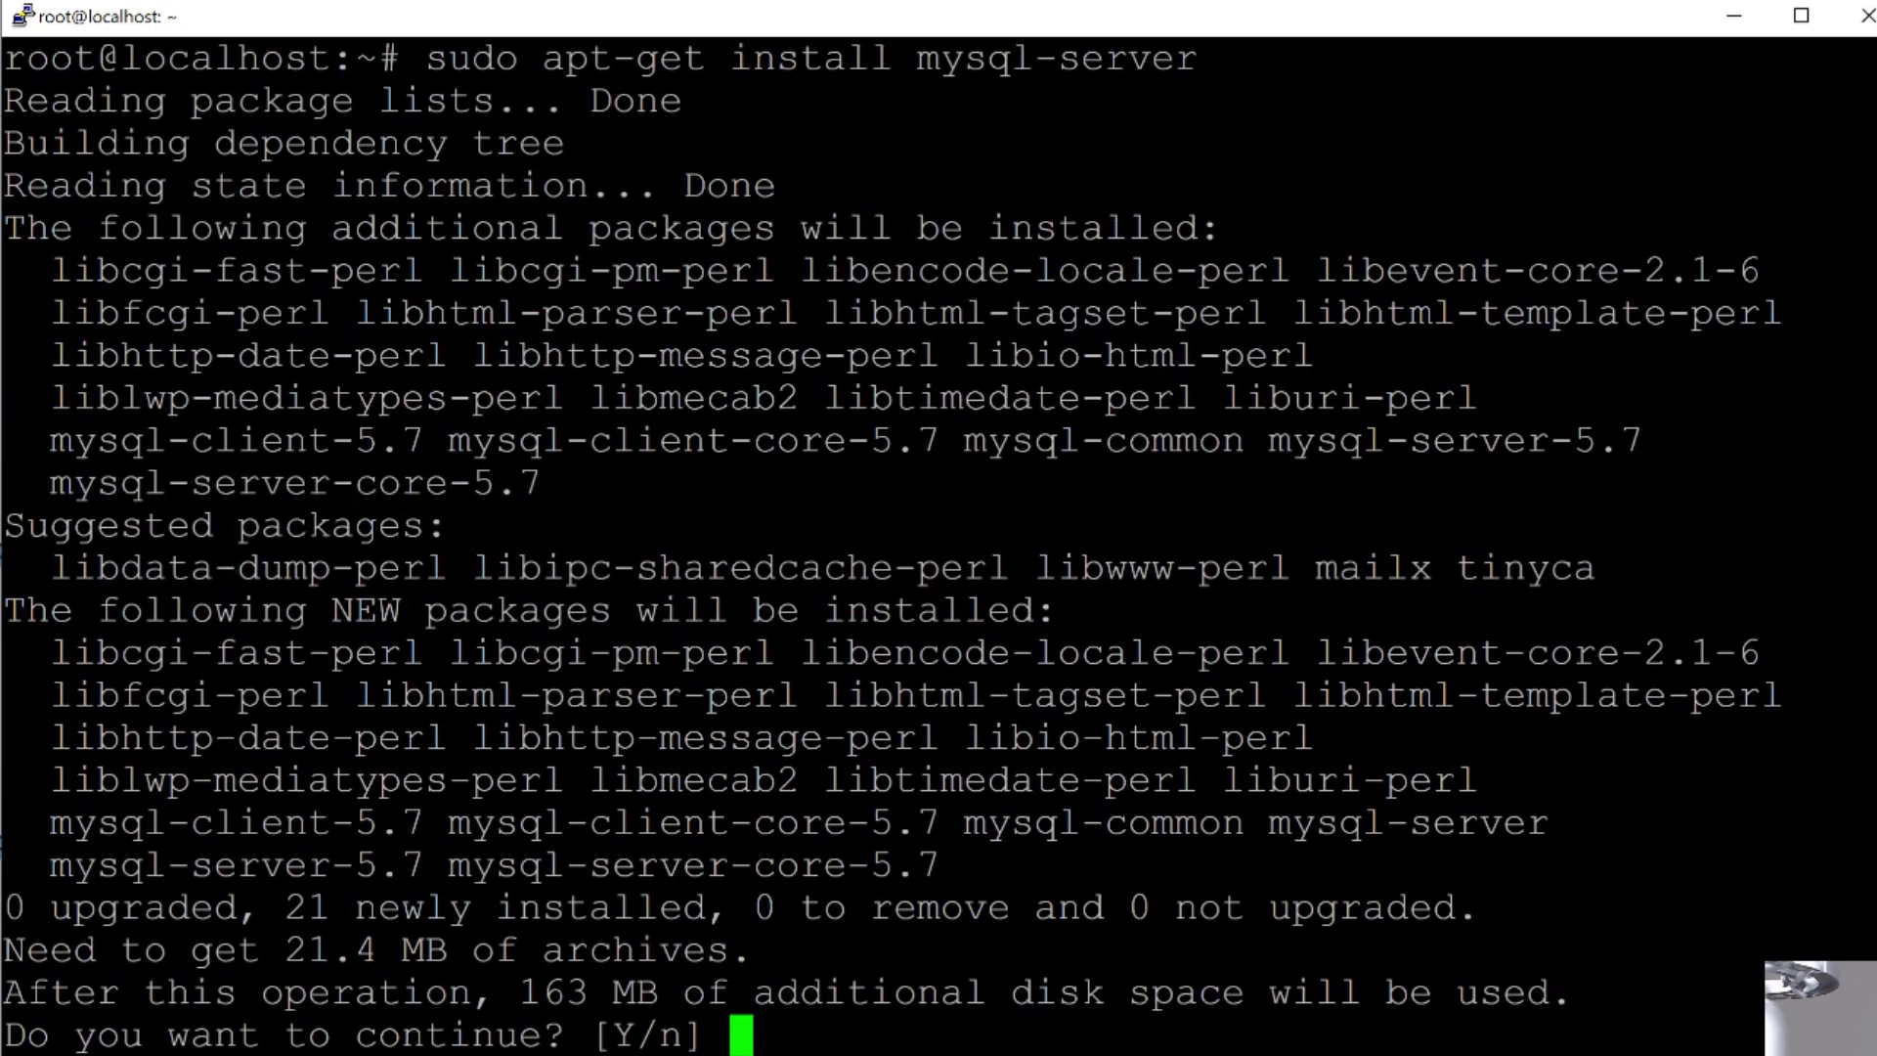
type("y")
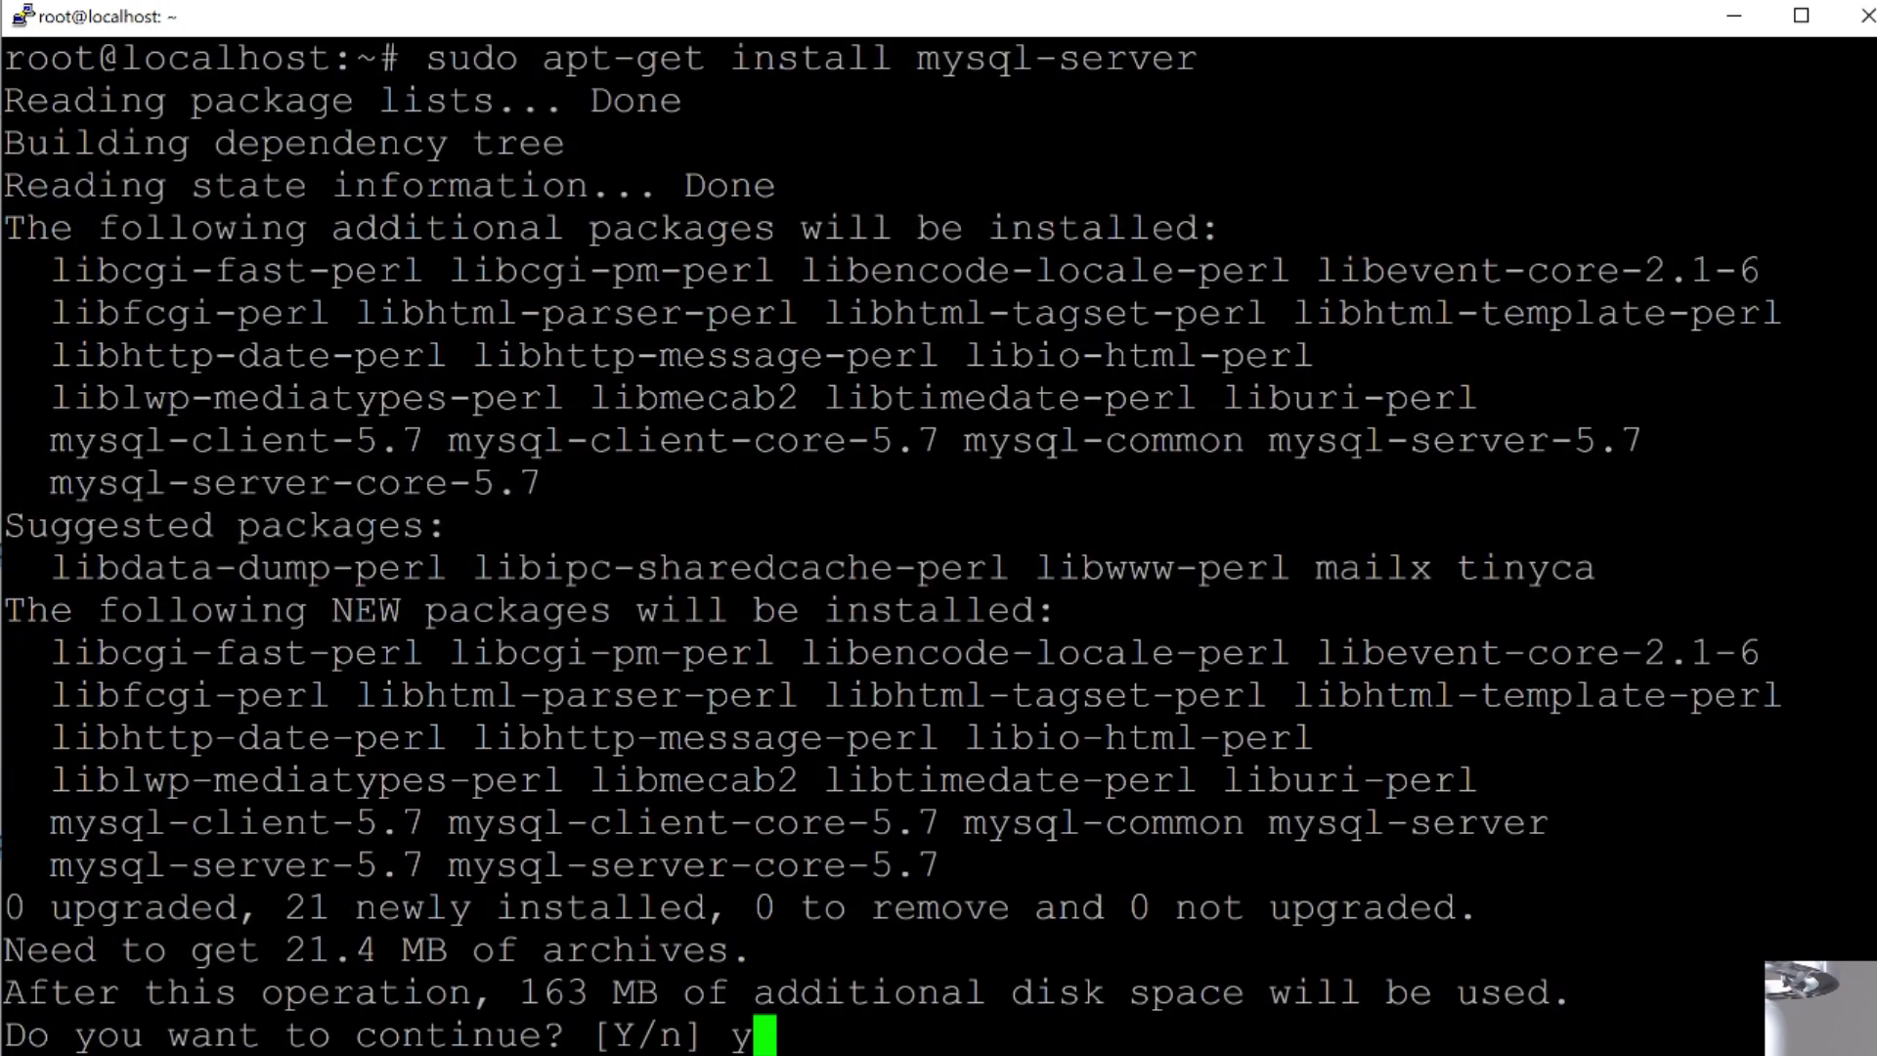
key("Return")
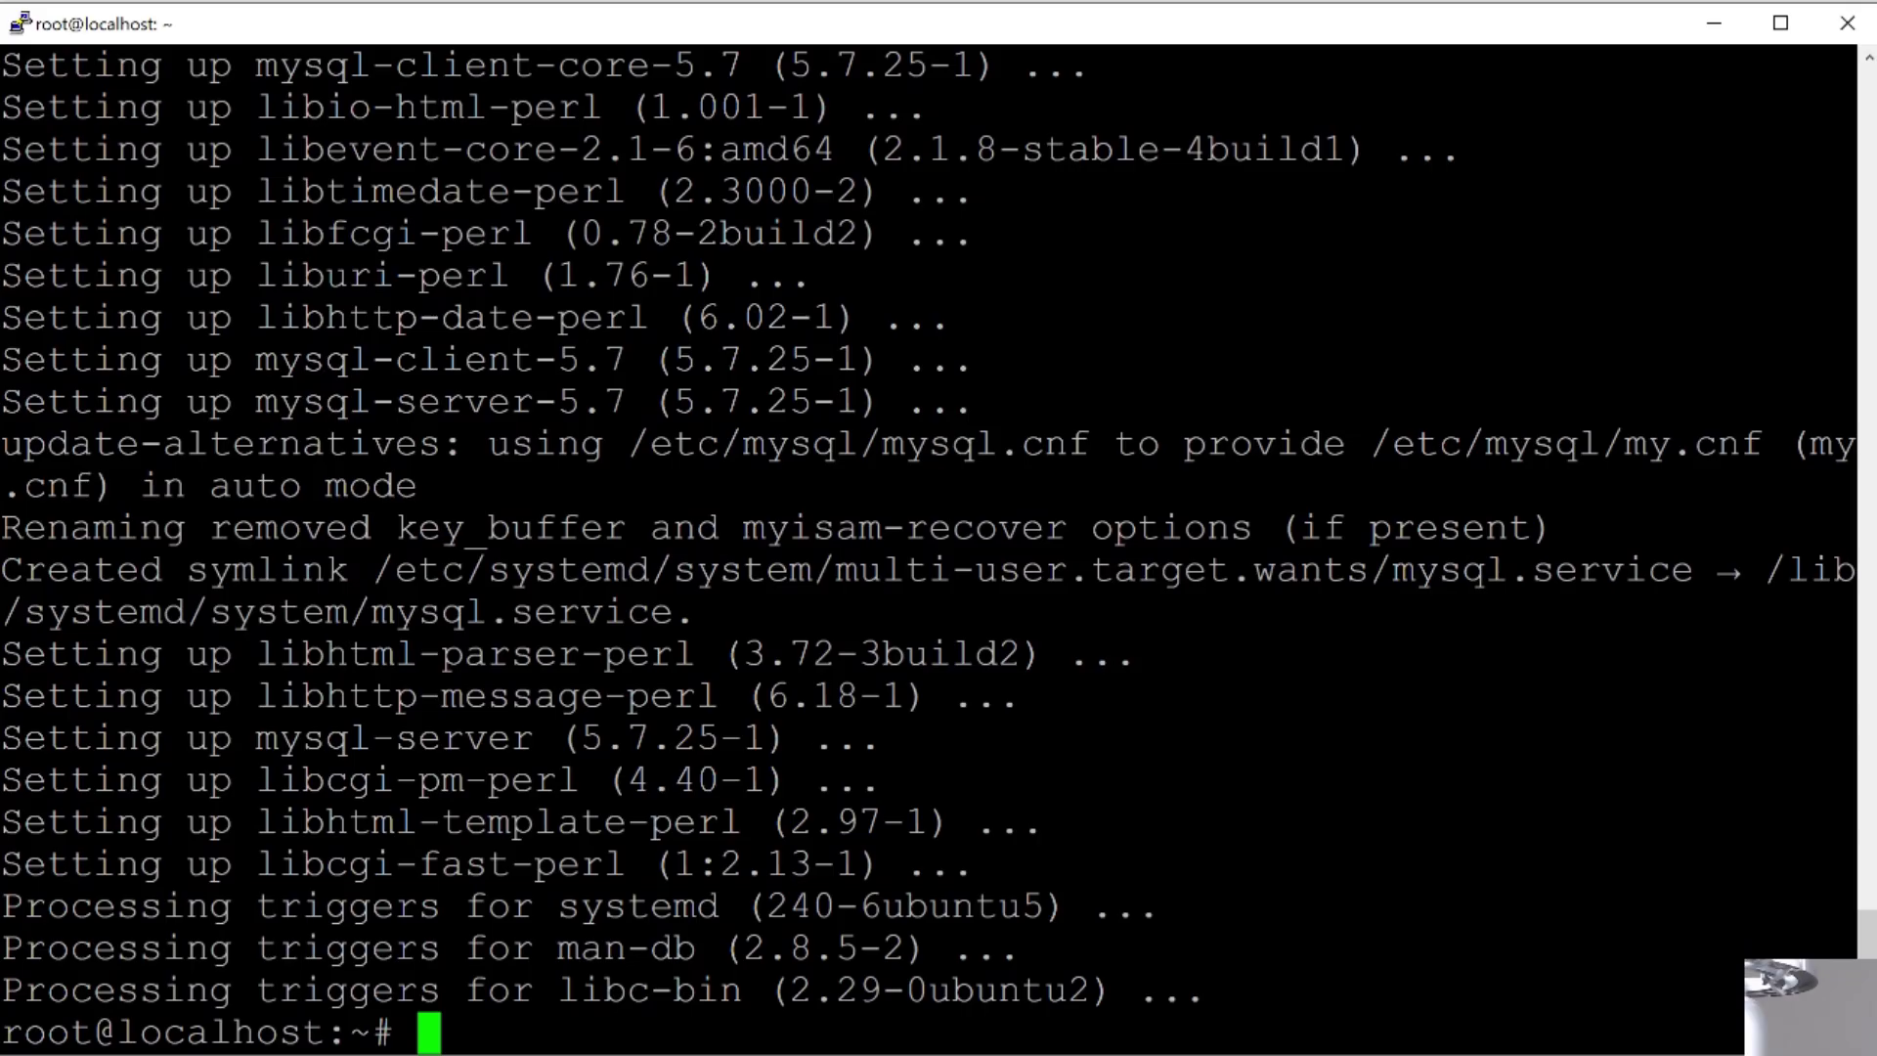
Step: Begin typing sudo mysql_secure_installation at the root prompt without running it
type("sudo")
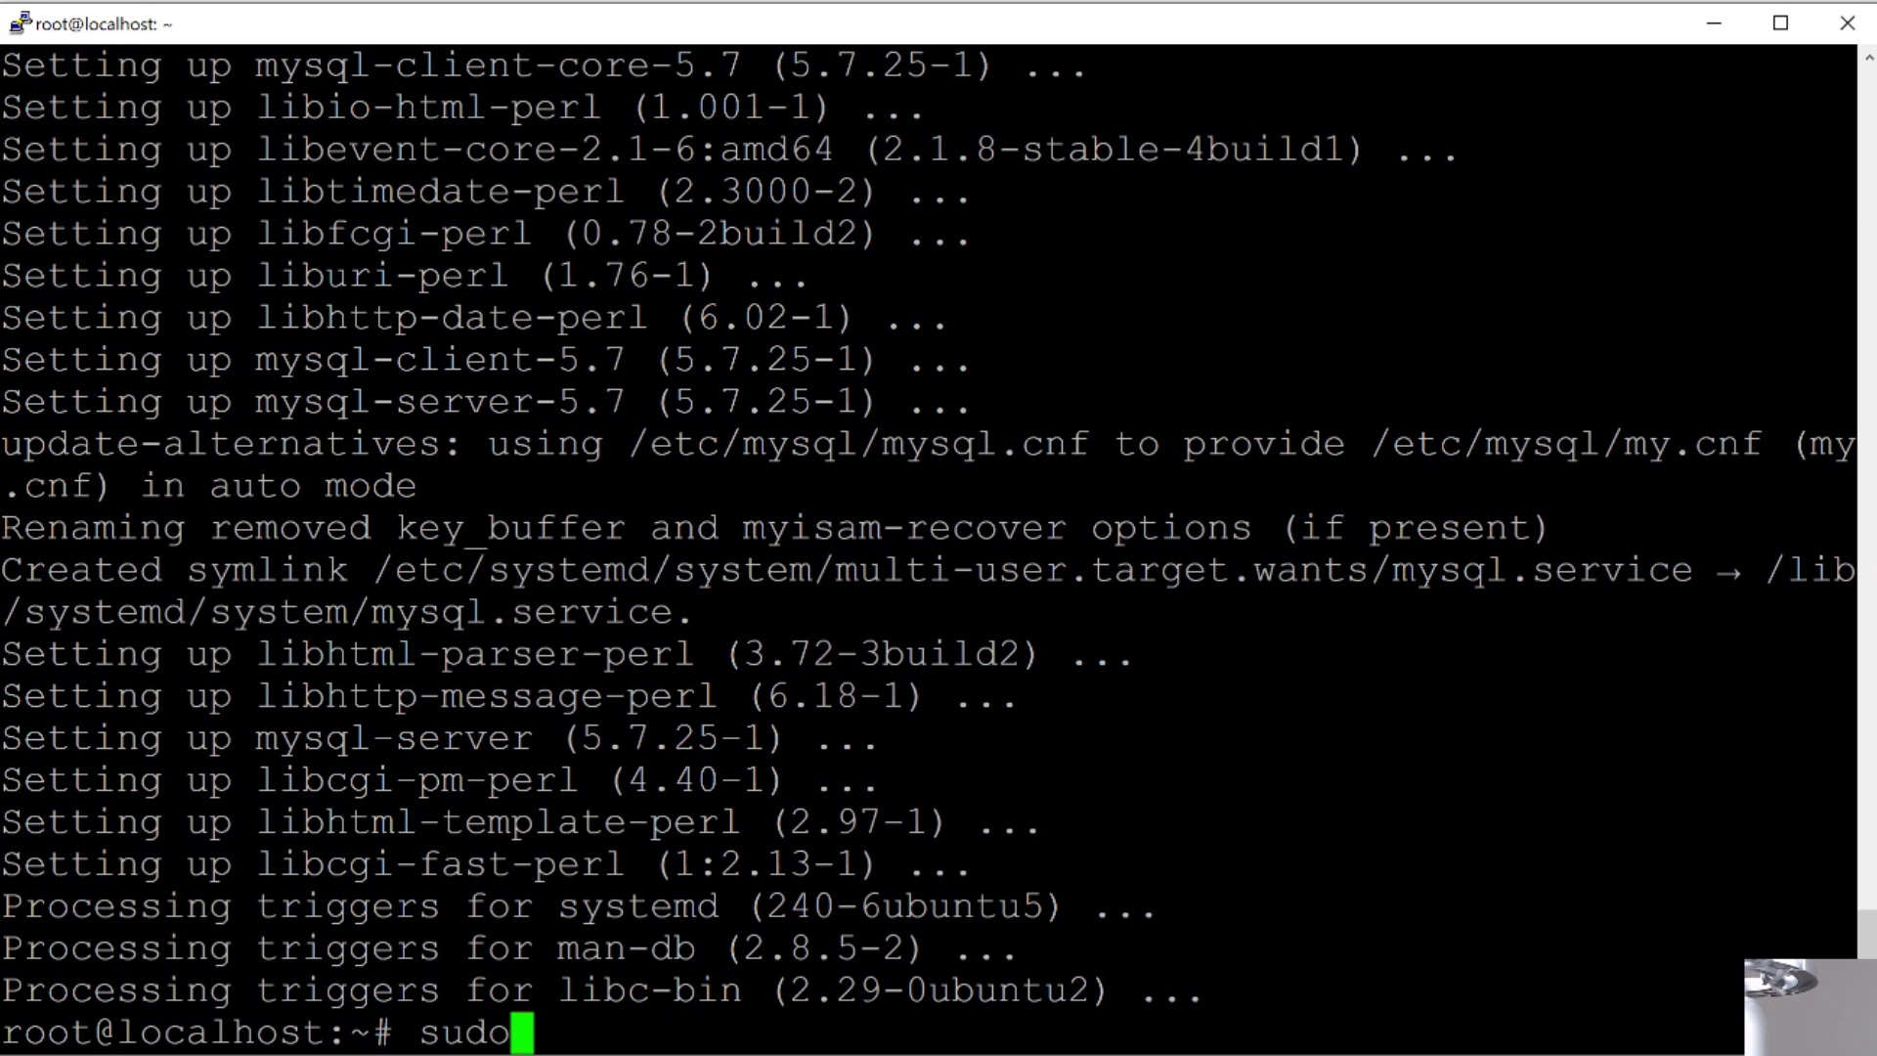
type("mysql")
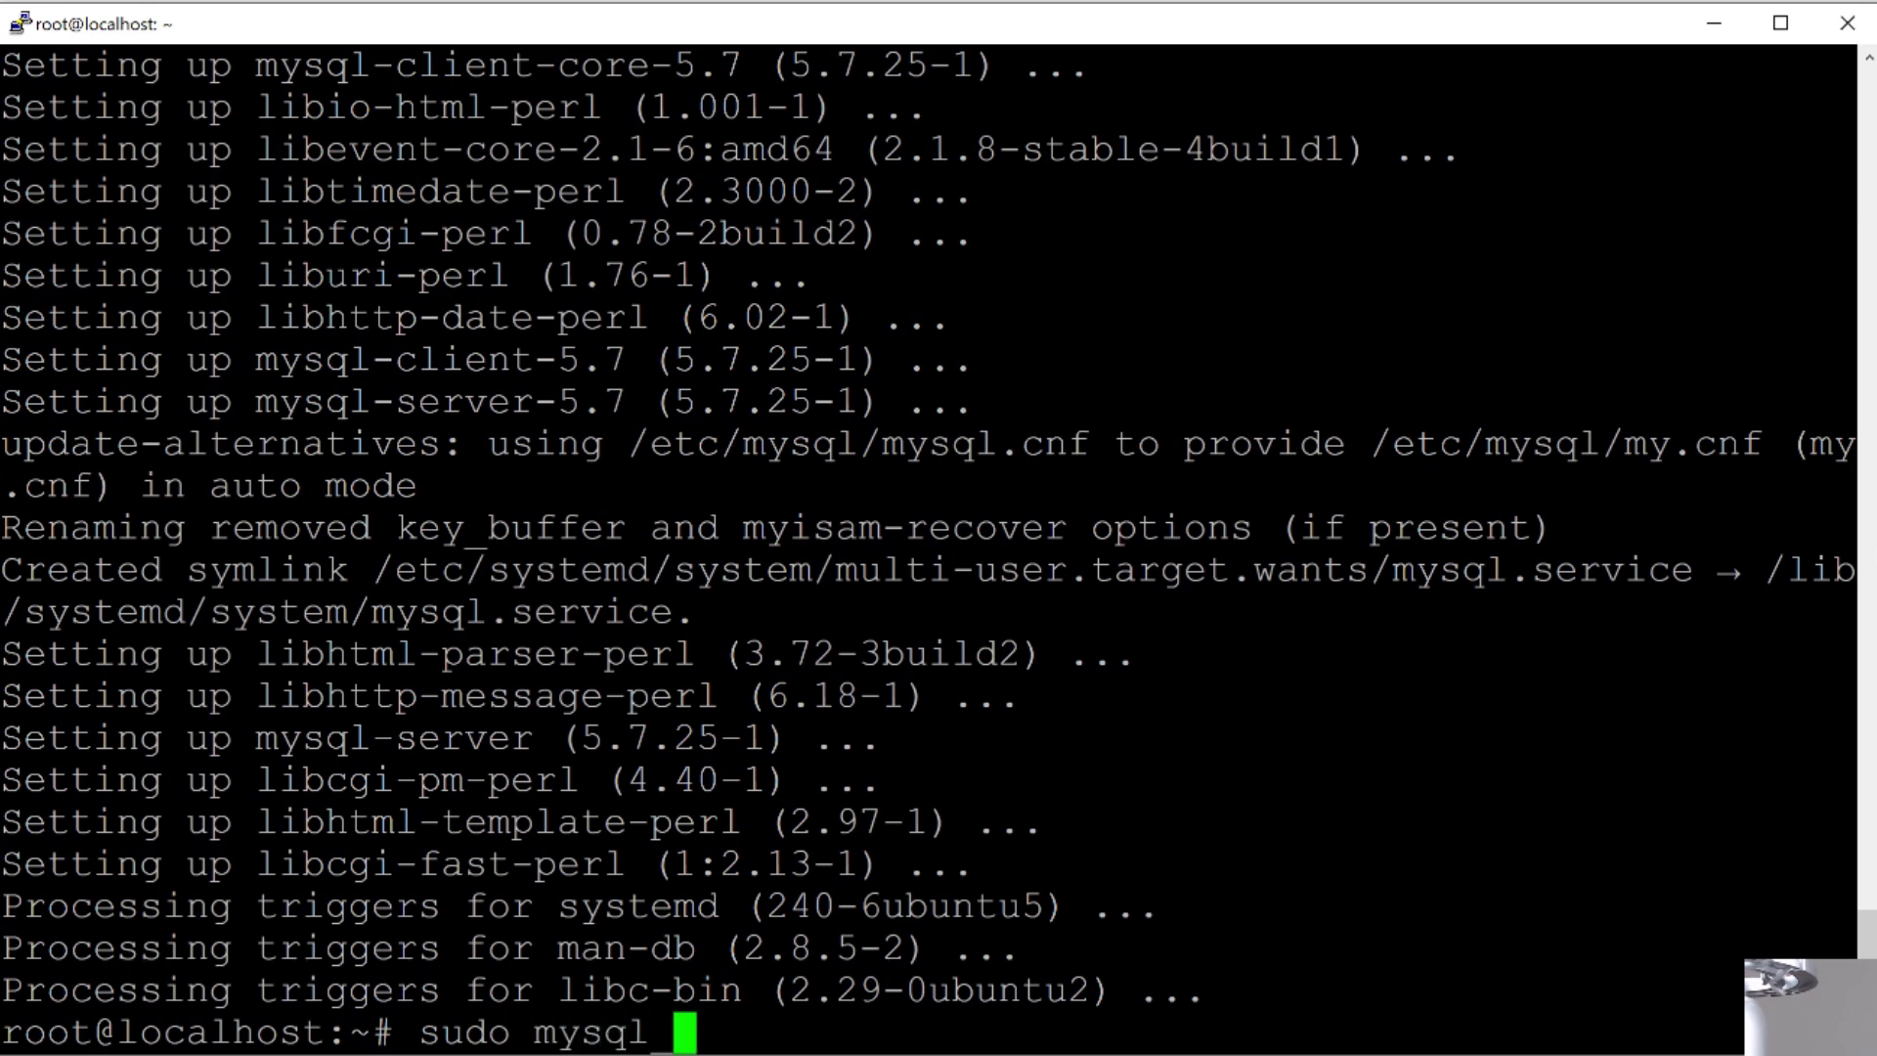
type(" secure_")
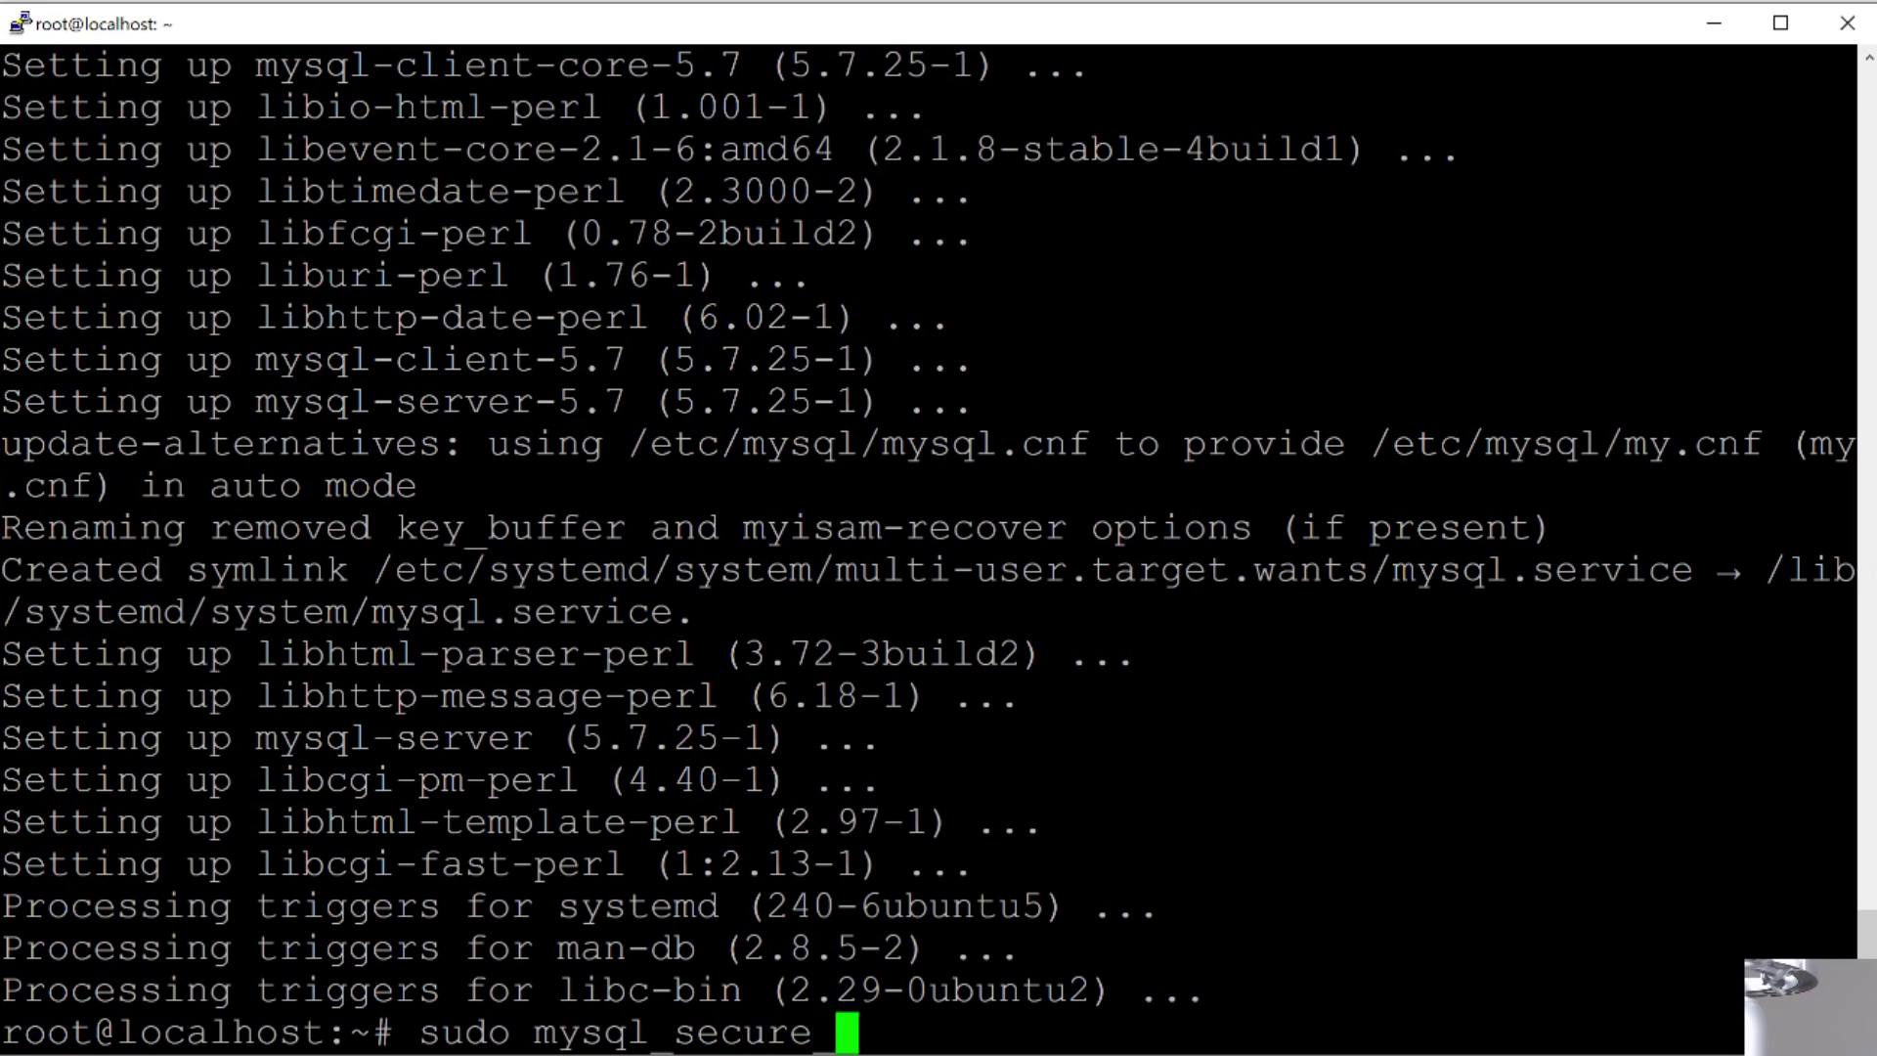
type("installation")
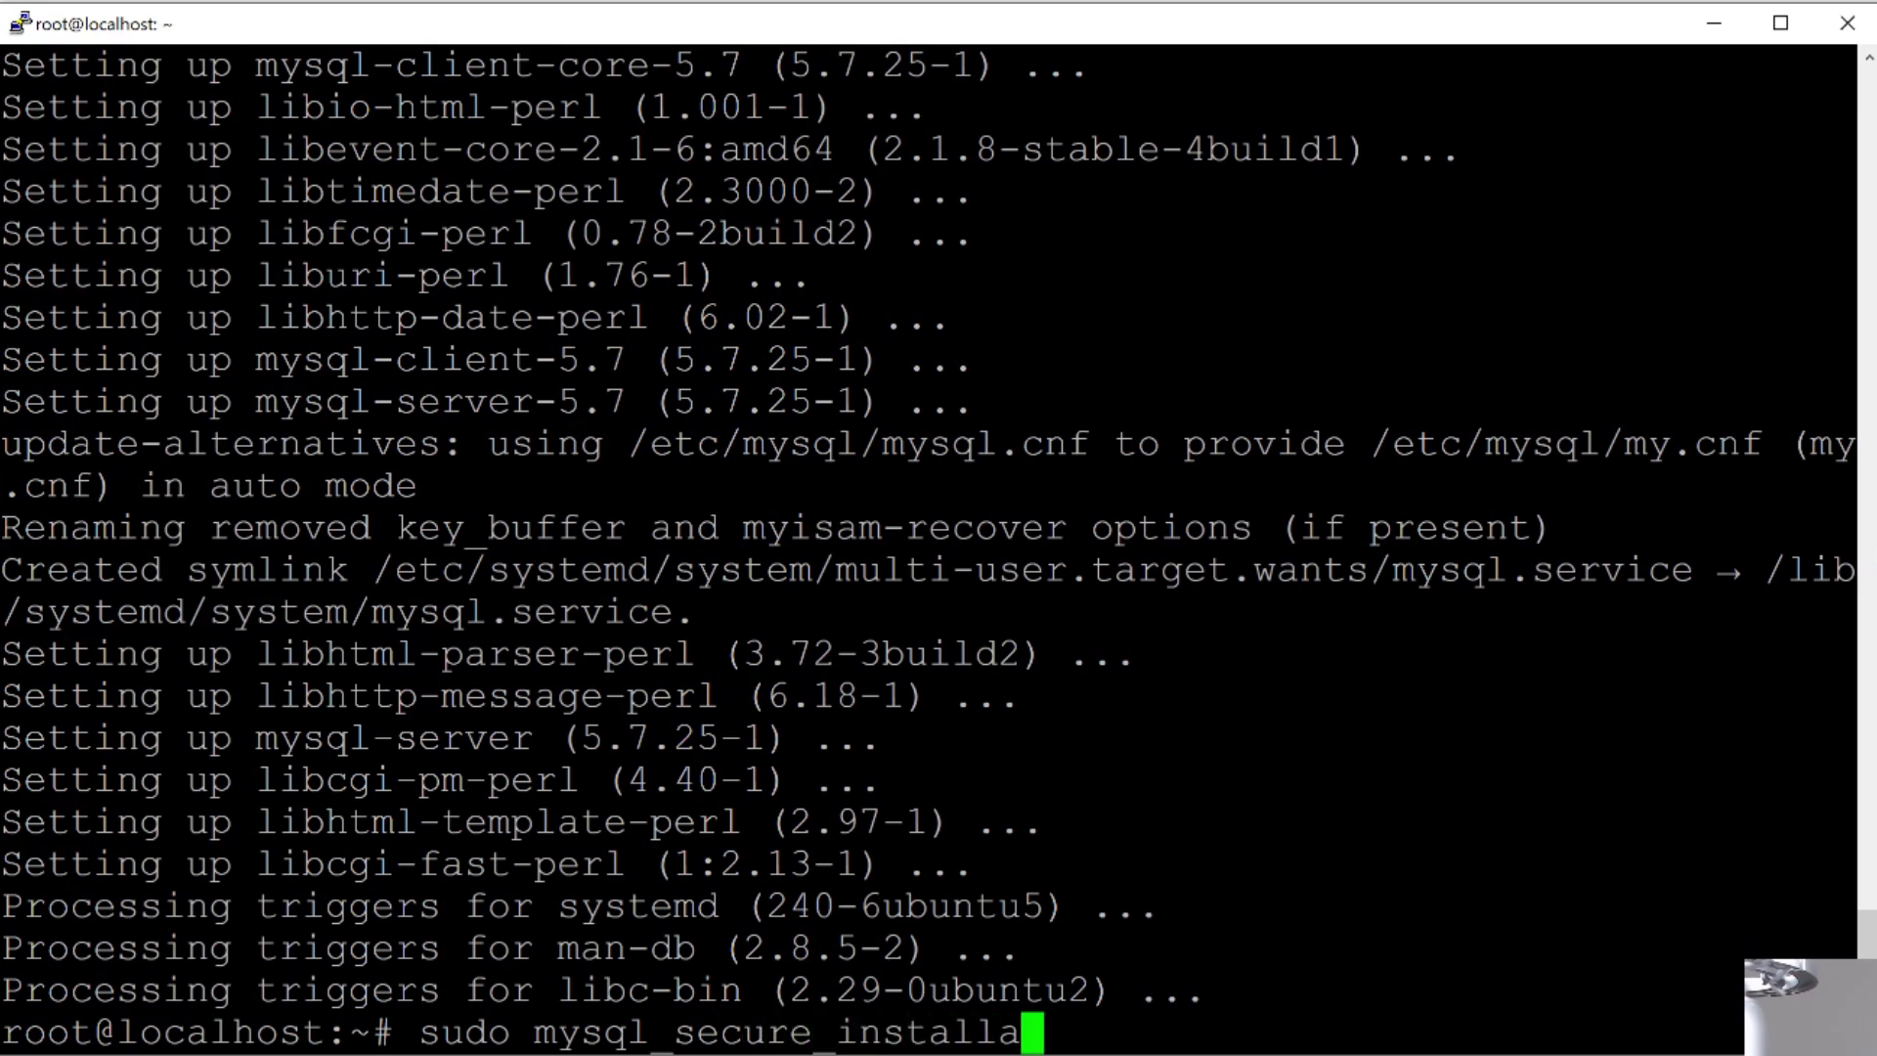